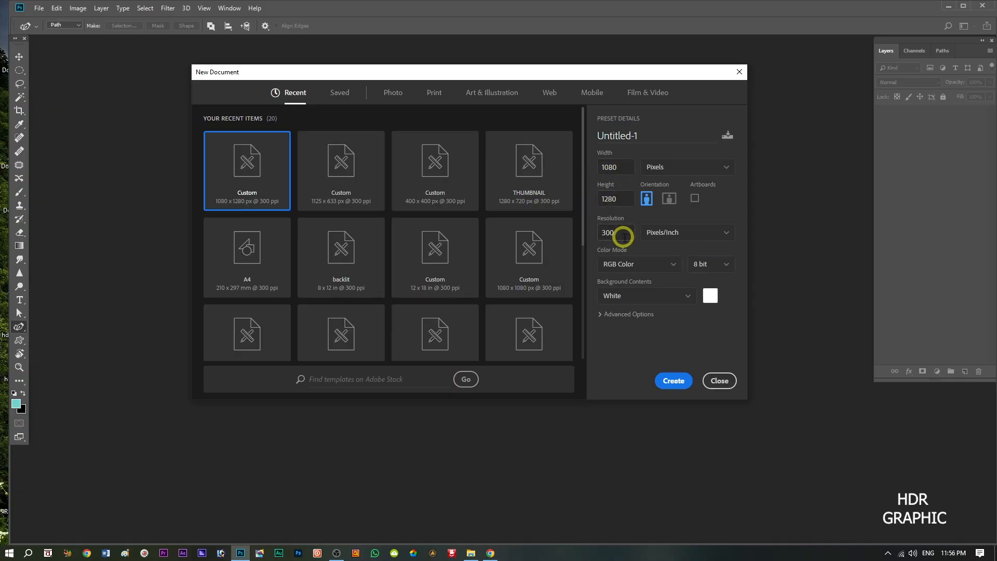
Create a white 1080 x 1280 pixel RGB document at 300 pixels/inch and move its window clear of the tools.
{"action": "left_click", "coordinate": [674, 384]}
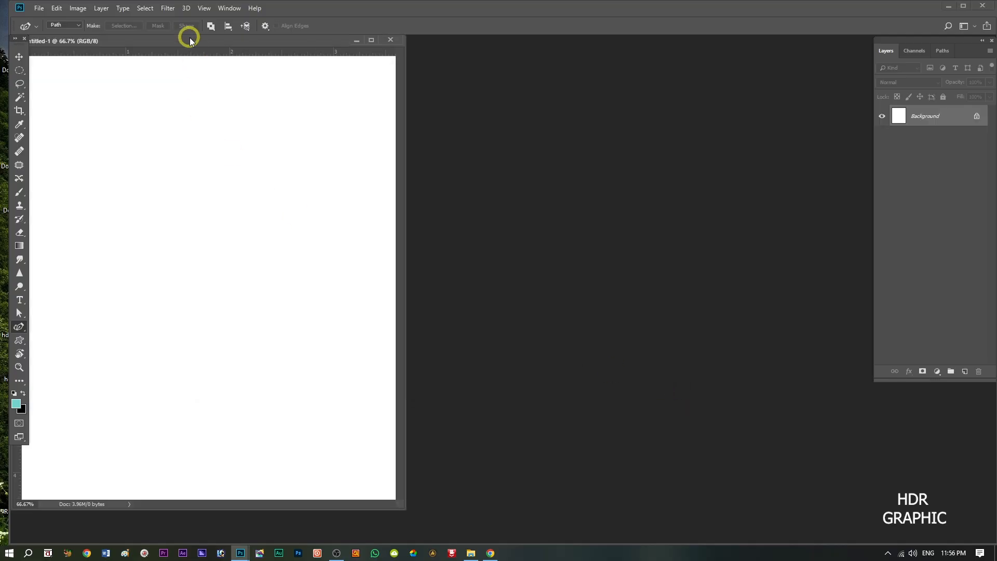
{"action": "left_click_drag", "start_coordinate": [189, 37], "coordinate": [237, 48]}
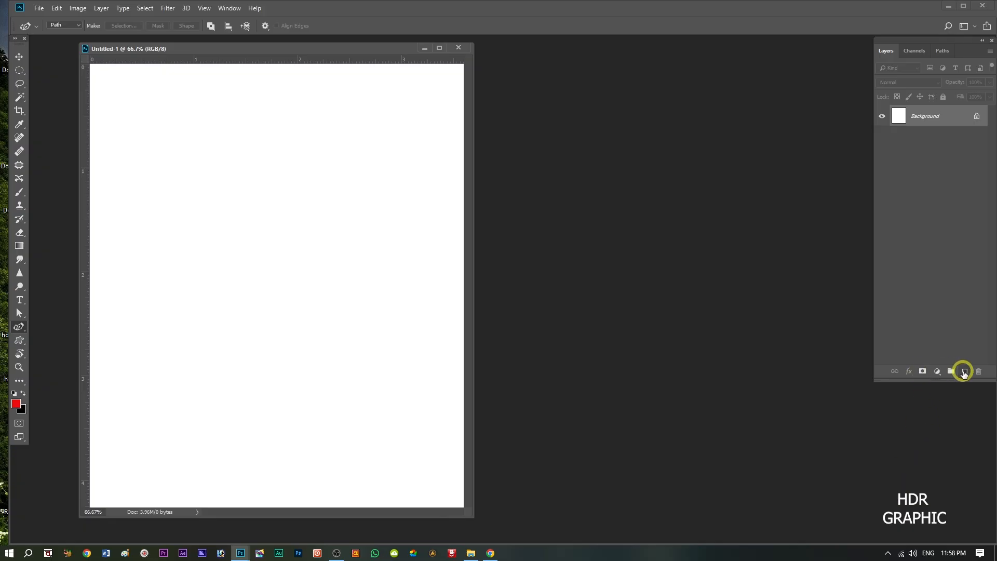
Add a new layer above the background and fill it with teal color 63c4be.
{"action": "left_click", "coordinate": [964, 372]}
{"action": "left_click", "coordinate": [15, 404]}
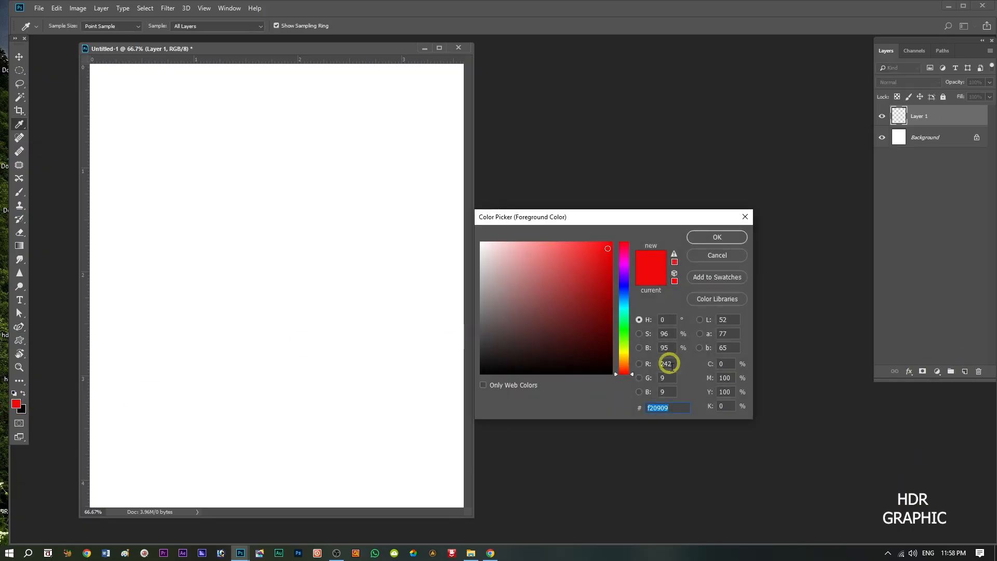
{"action": "type", "text": "63"}
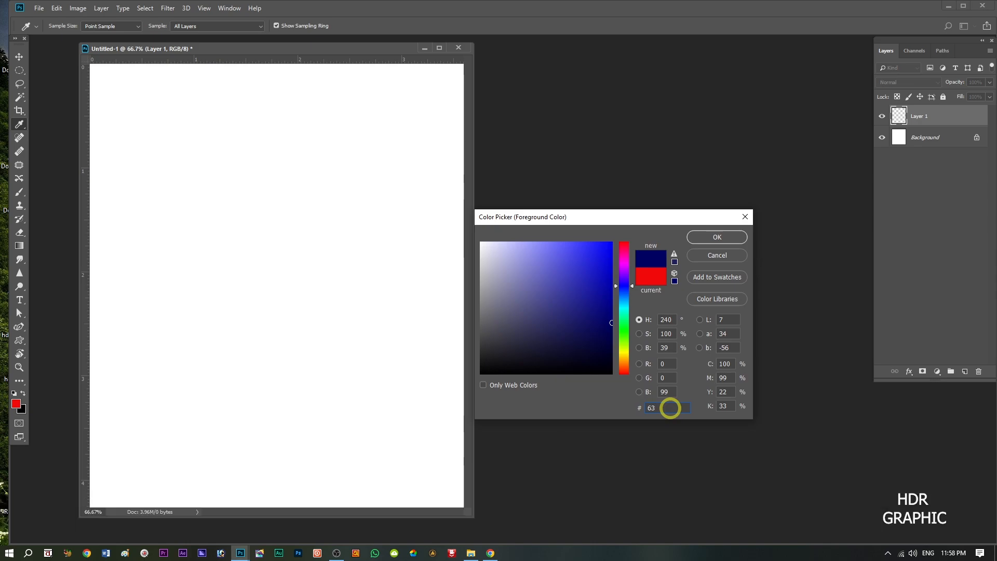
{"action": "type", "text": "c4be"}
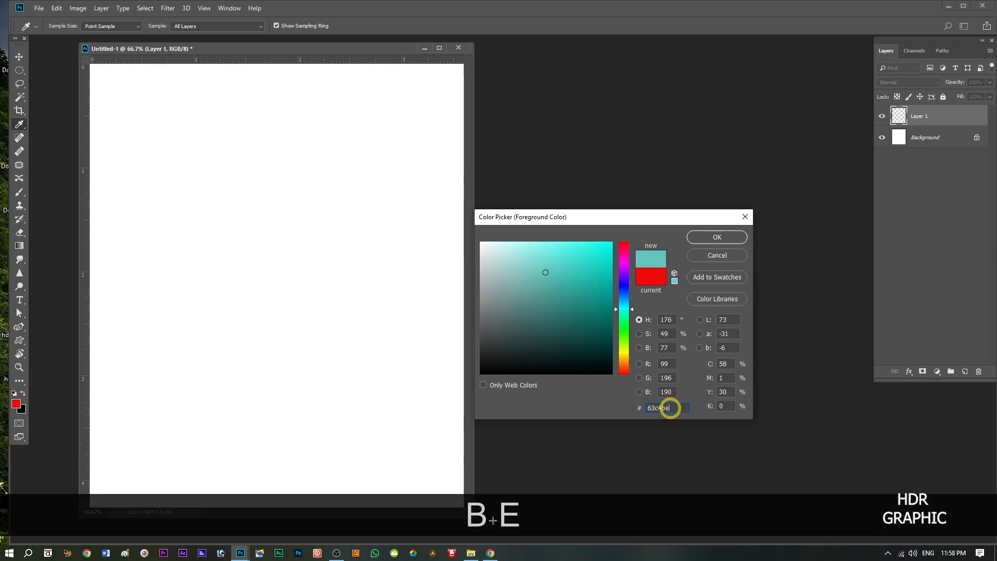
{"action": "left_click", "coordinate": [717, 237]}
{"action": "key", "text": "p"}
{"action": "key", "text": "alt+BackSpace"}
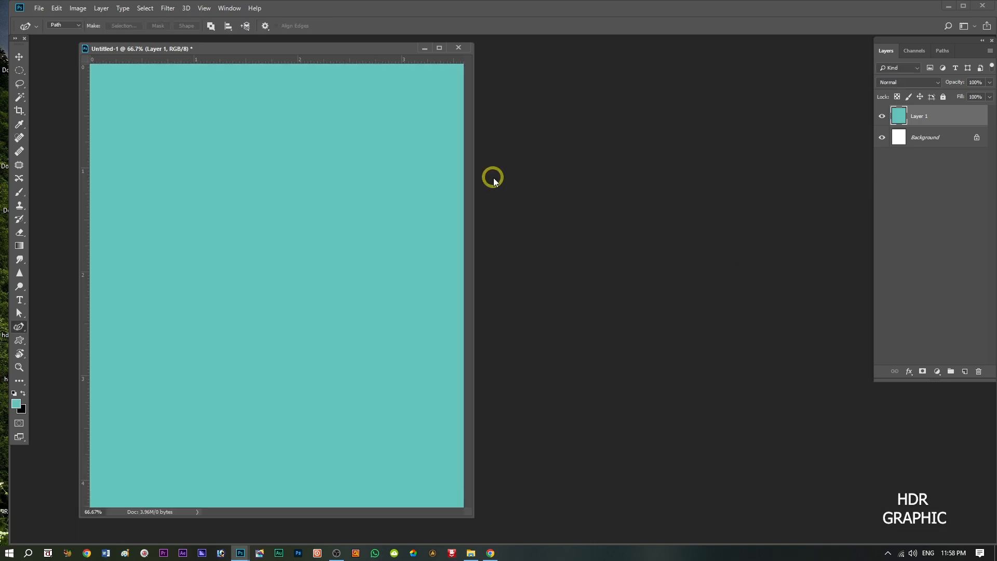
Add another layer and start a curved Pen tool path rising from the canvas's middle toward its upper edge, adjusting the first anchors.
{"action": "key", "text": "ctrl+minus"}
{"action": "key", "text": "ctrl+minus"}
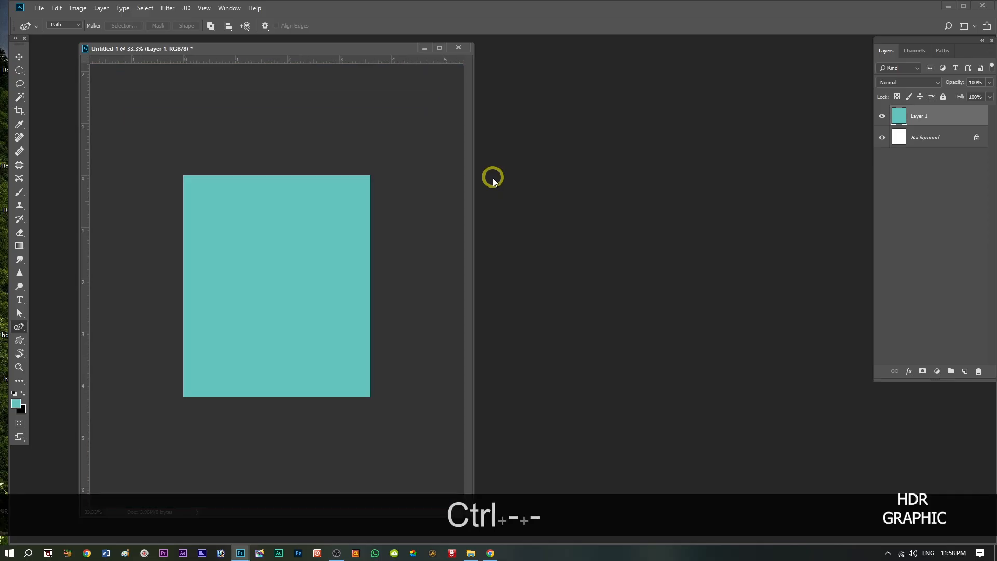
{"action": "left_click", "coordinate": [964, 372]}
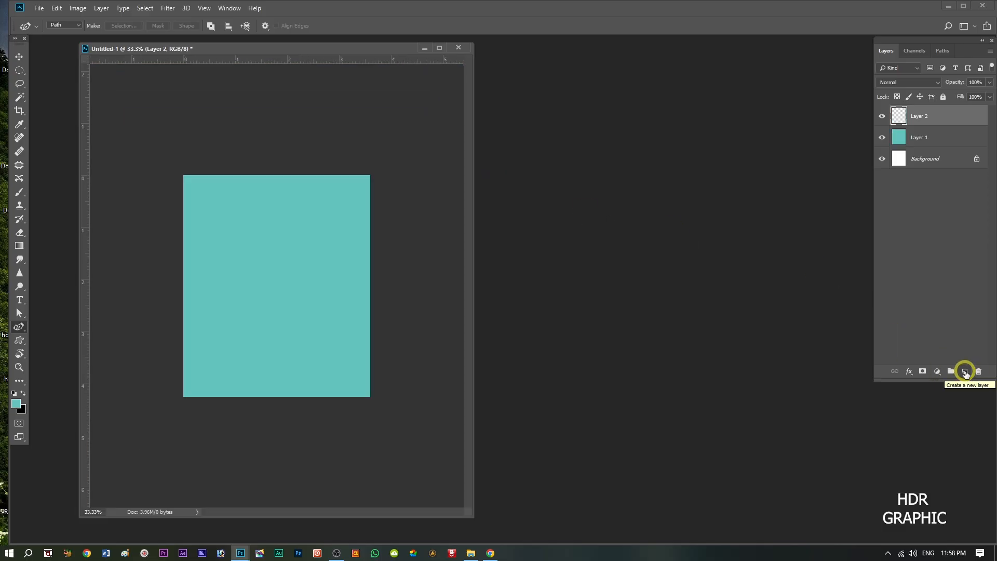
{"action": "right_click", "coordinate": [23, 329]}
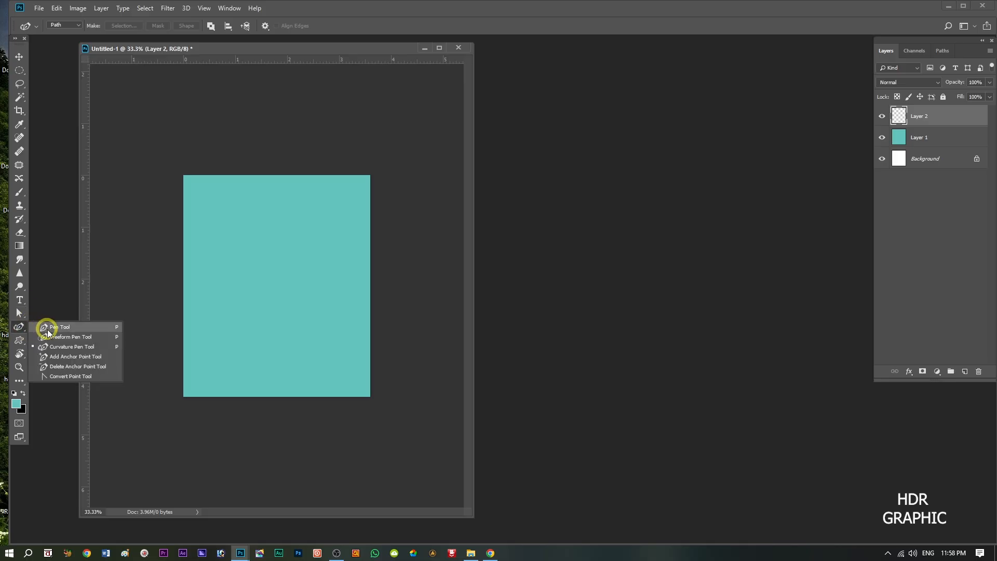
{"action": "left_click", "coordinate": [47, 329]}
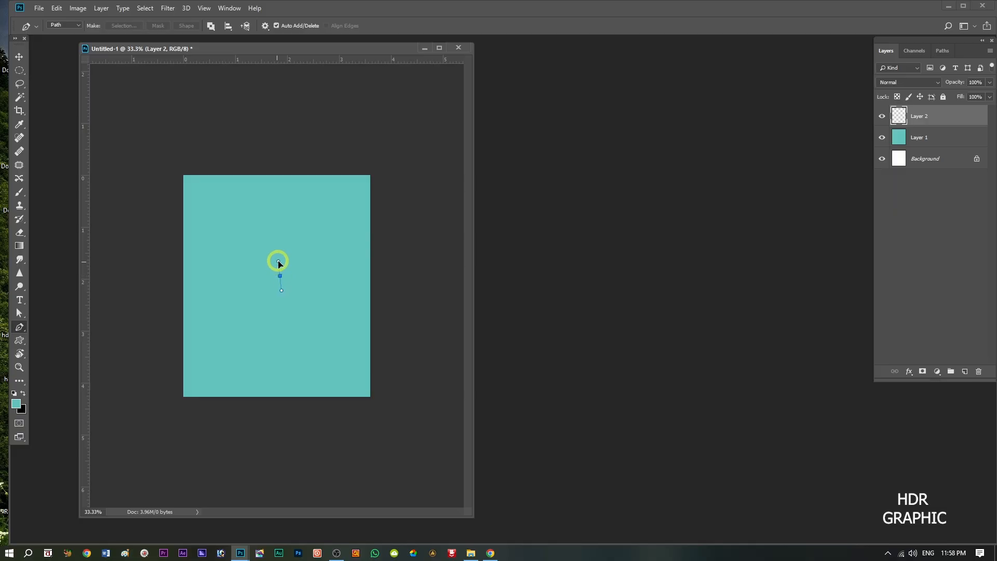
{"action": "left_click_drag", "start_coordinate": [279, 263], "coordinate": [279, 262]}
{"action": "mouse_move", "coordinate": [292, 222]}
{"action": "left_mouse_down"}
{"action": "mouse_move", "coordinate": [325, 199]}
{"action": "mouse_move", "coordinate": [296, 205]}
{"action": "mouse_move", "coordinate": [319, 185]}
{"action": "mouse_move", "coordinate": [275, 218]}
{"action": "left_mouse_up"}
{"action": "key", "text": "alt"}
{"action": "left_click_drag", "start_coordinate": [280, 275], "coordinate": [270, 287]}
{"action": "mouse_move", "coordinate": [300, 199]}
{"action": "left_mouse_down"}
{"action": "mouse_move", "coordinate": [285, 195]}
{"action": "mouse_move", "coordinate": [298, 204]}
{"action": "left_mouse_up"}
{"action": "left_click", "coordinate": [294, 199]}
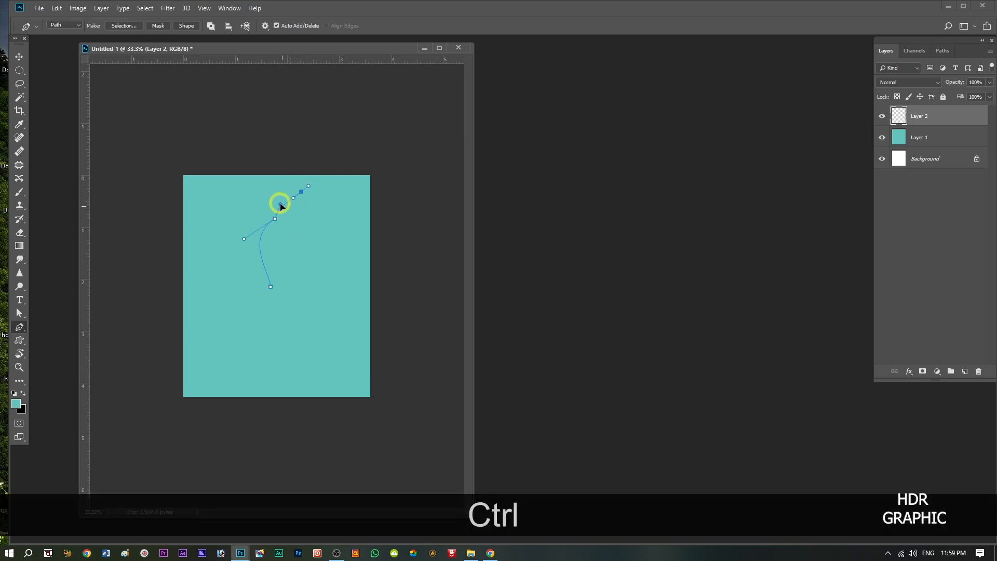
Extend the path past the canvas's upper right edges and close it into a rounded blob, refining its curve handles.
{"action": "left_click_drag", "start_coordinate": [244, 238], "coordinate": [253, 240]}
{"action": "left_click_drag", "start_coordinate": [336, 166], "coordinate": [406, 179]}
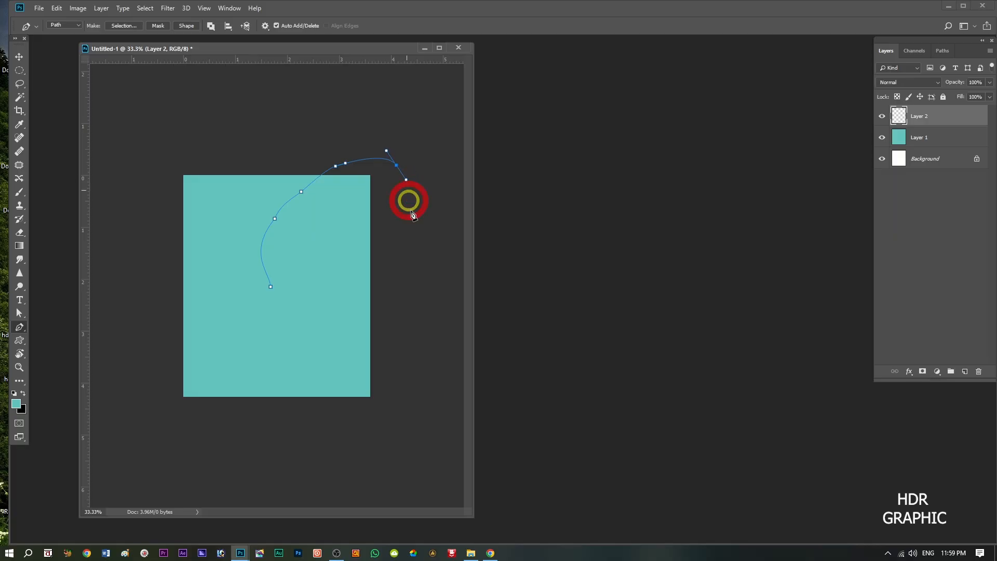
{"action": "left_click_drag", "start_coordinate": [416, 265], "coordinate": [410, 296]}
{"action": "left_click_drag", "start_coordinate": [362, 323], "coordinate": [345, 317]}
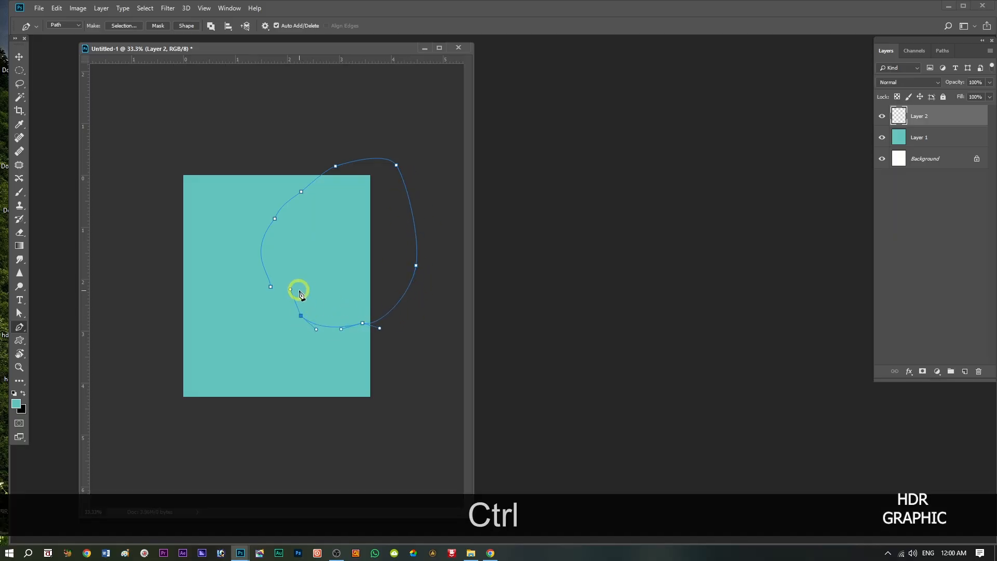
{"action": "key", "text": "alt"}
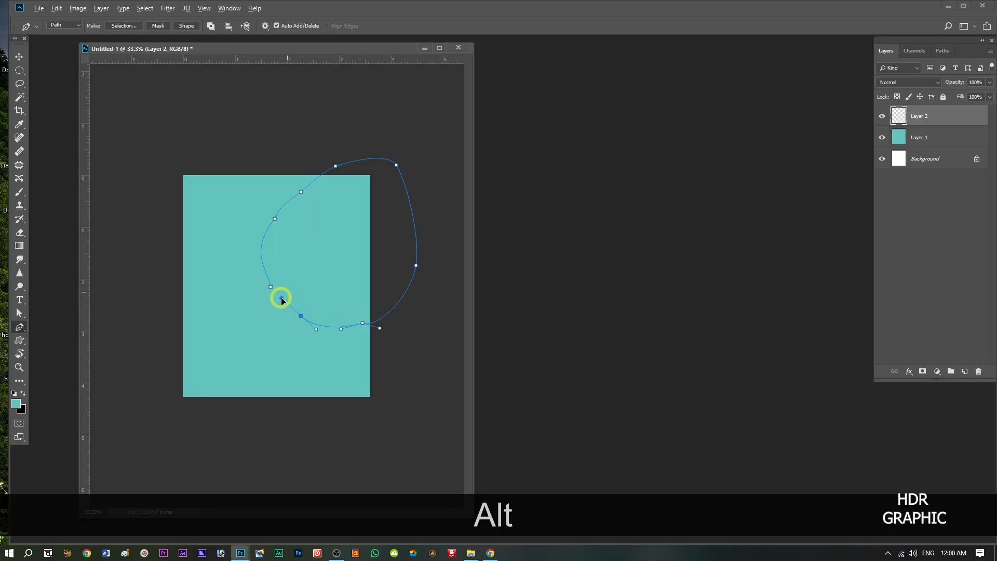
{"action": "left_click", "coordinate": [270, 286]}
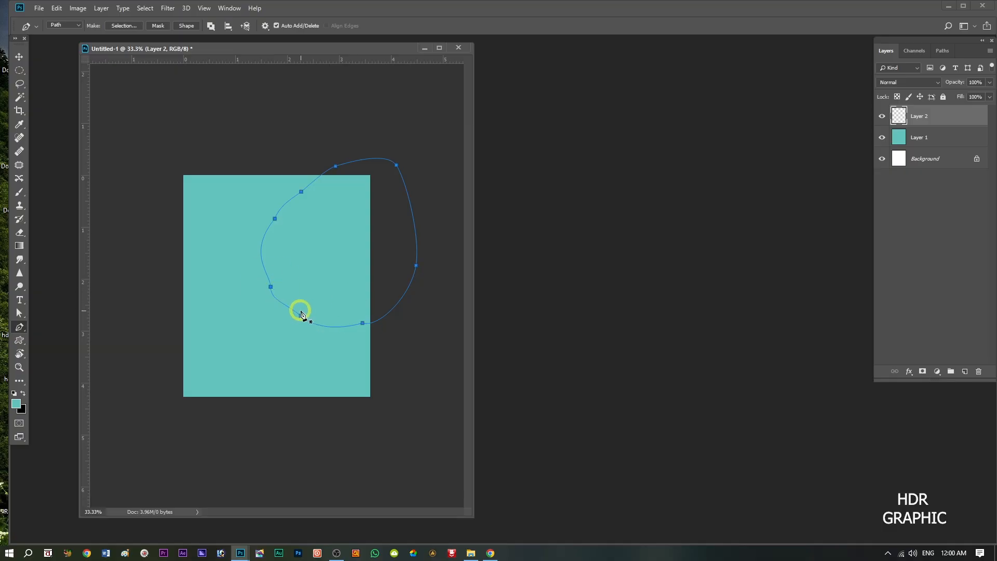
{"action": "left_click", "coordinate": [270, 287], "text": "ctrl"}
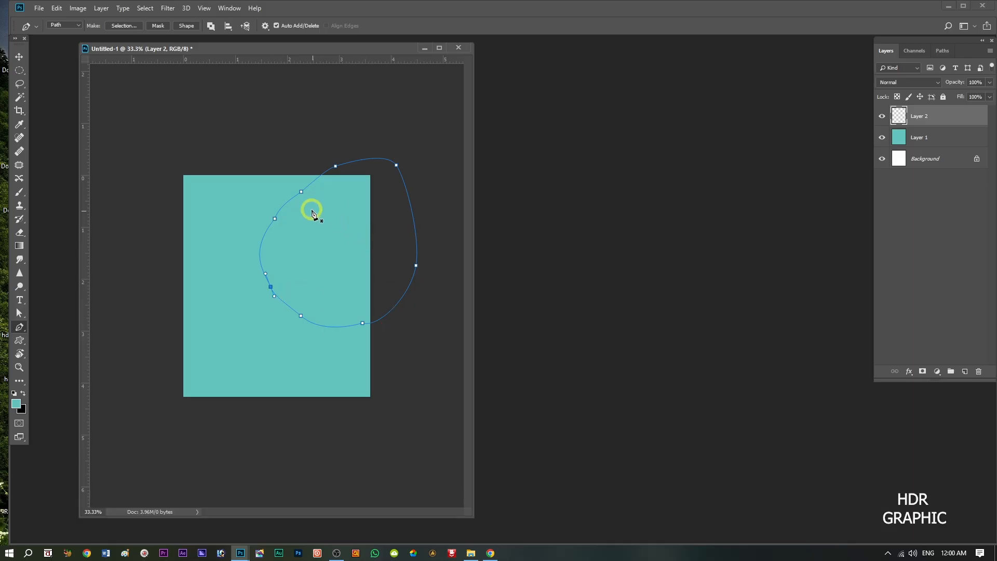
{"action": "key", "text": "ctrl+z"}
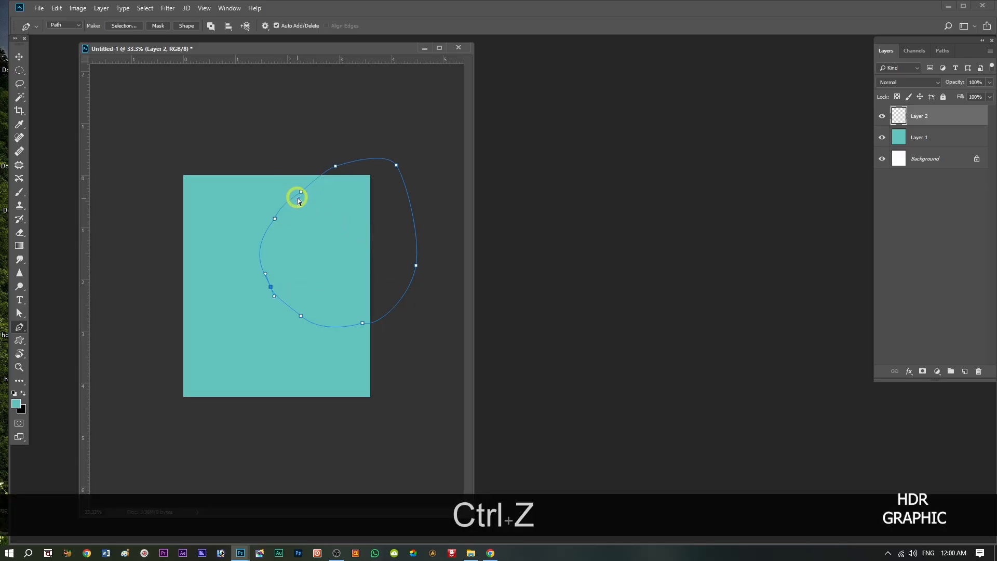
Convert the blob path into a new anti-aliased selection with a 2-pixel feather, then enlarge it slightly toward the upper left.
{"action": "right_click", "coordinate": [341, 244]}
{"action": "left_click", "coordinate": [374, 282]}
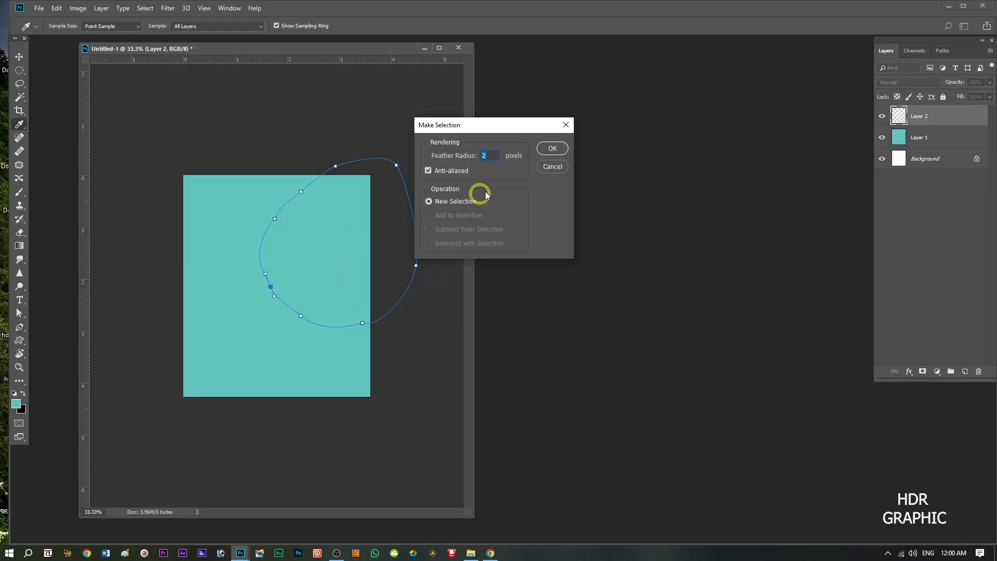
{"action": "left_click", "coordinate": [548, 147]}
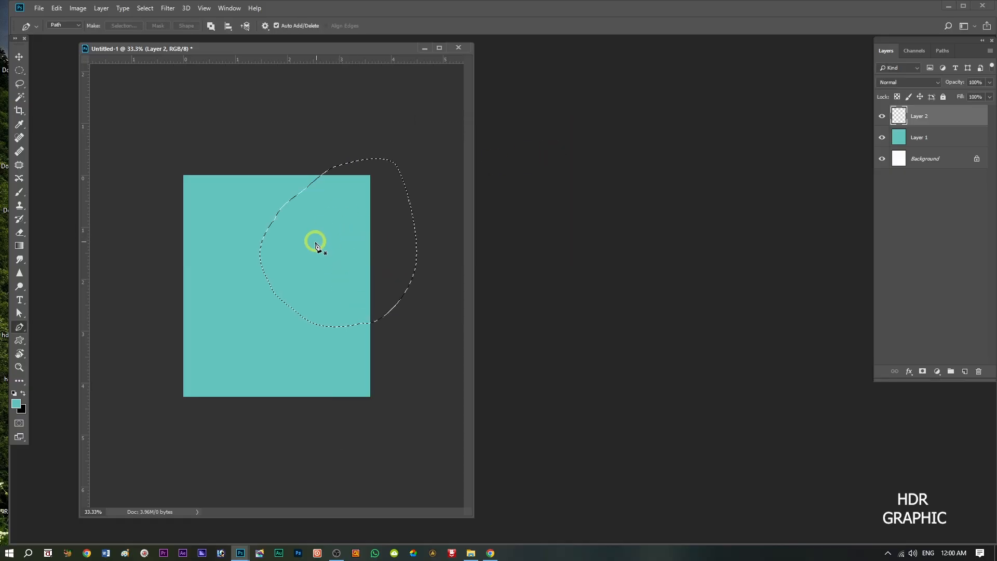
{"action": "left_click", "coordinate": [20, 71]}
{"action": "mouse_move", "coordinate": [326, 212]}
{"action": "left_mouse_down"}
{"action": "mouse_move", "coordinate": [307, 223]}
{"action": "mouse_move", "coordinate": [290, 216]}
{"action": "mouse_move", "coordinate": [291, 201]}
{"action": "mouse_move", "coordinate": [314, 204]}
{"action": "left_mouse_up"}
Fill the blob selection with lighter teal color 73d6d0 on the new layer and deselect it.
{"action": "left_click", "coordinate": [21, 405]}
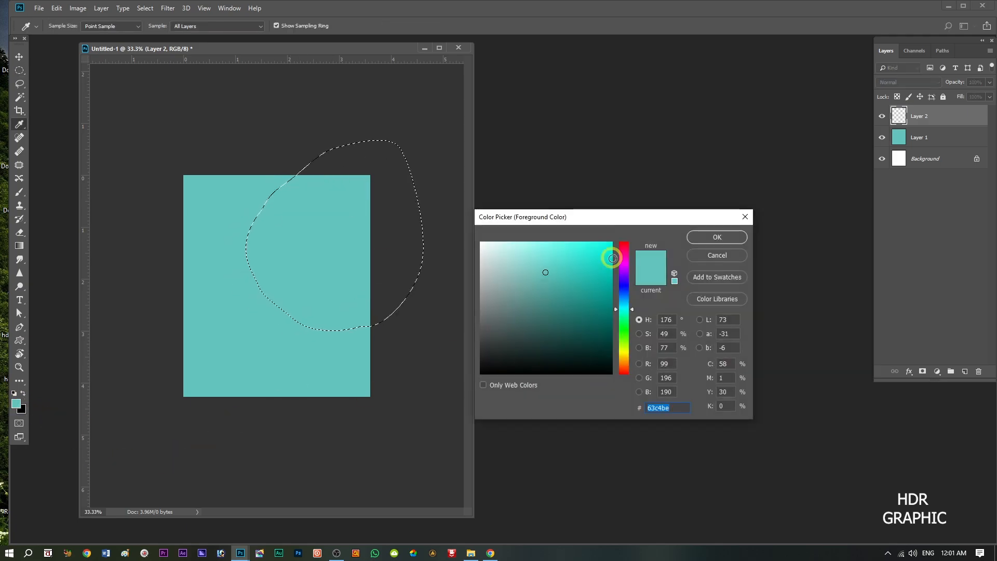
{"action": "type", "text": "73"}
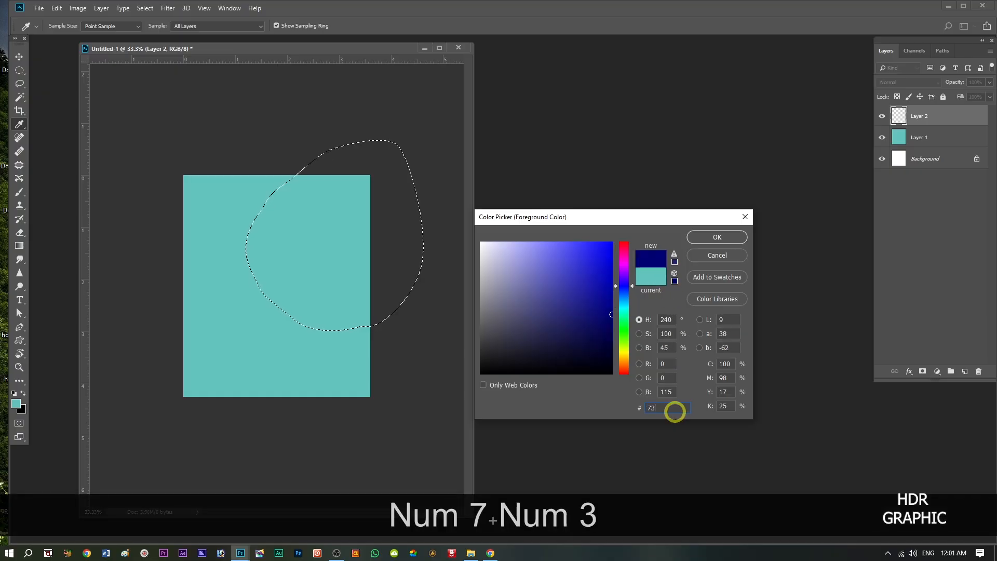
{"action": "type", "text": "d6"}
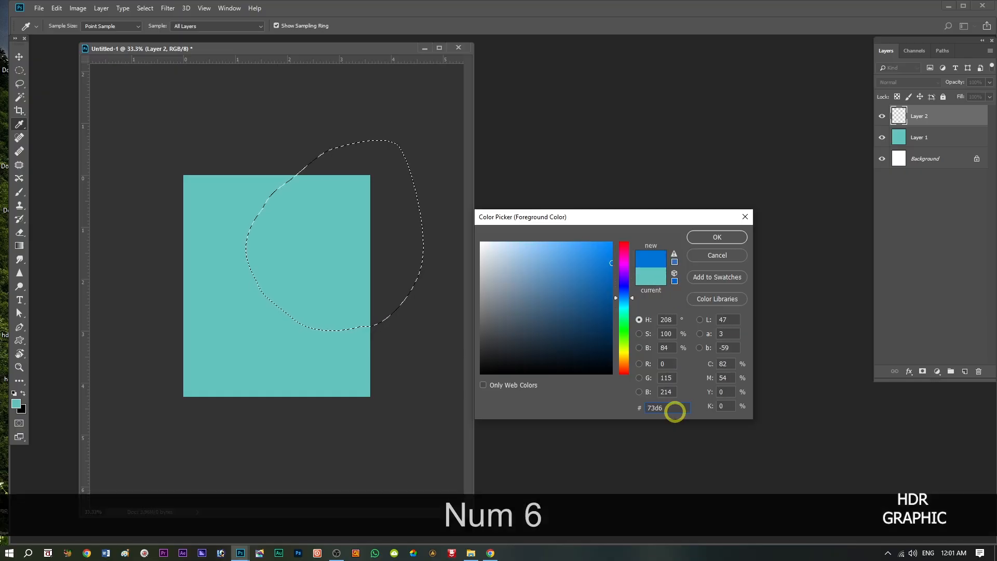
{"action": "type", "text": "d6"}
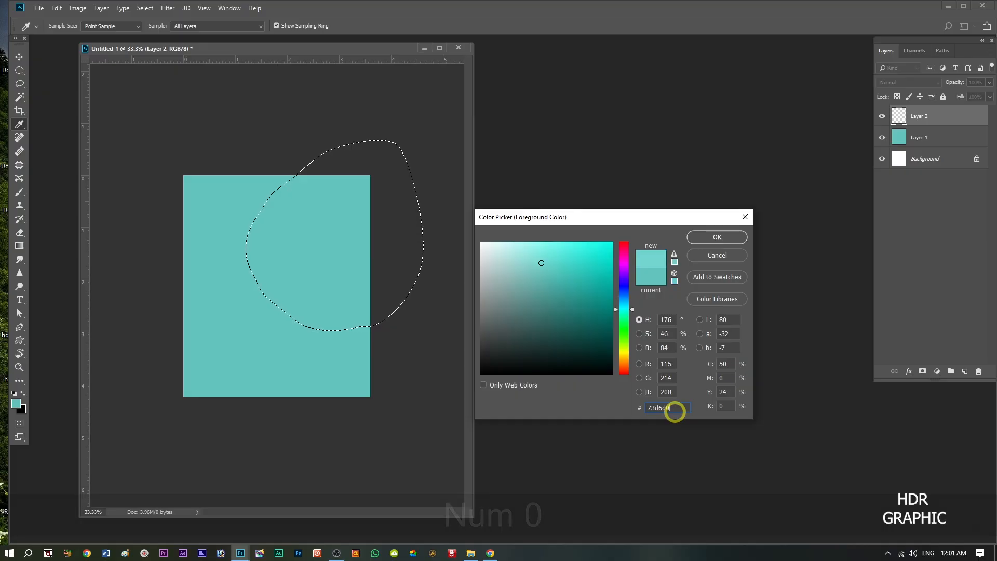
{"action": "left_click", "coordinate": [713, 238]}
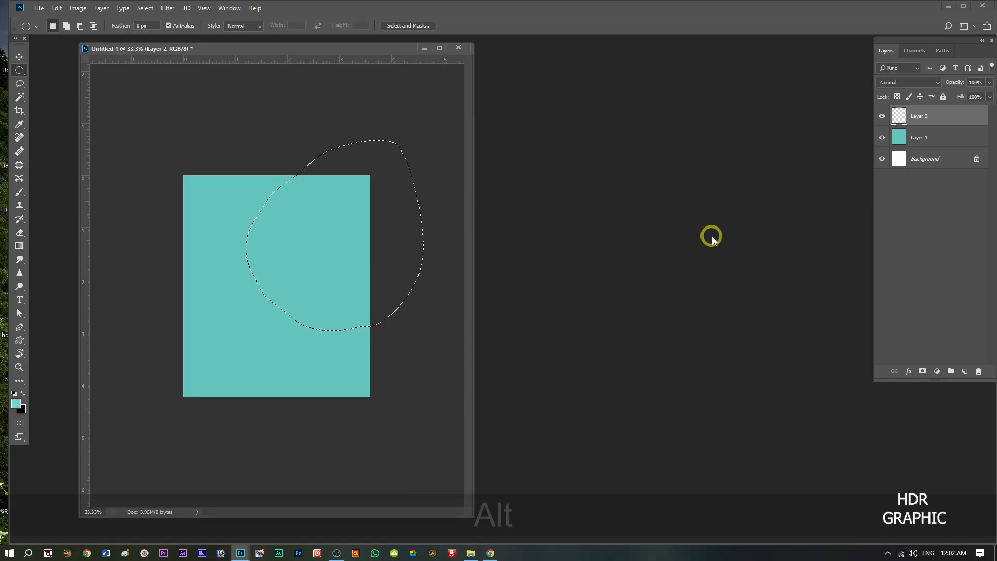
{"action": "key", "text": "alt+BackSpace"}
{"action": "key", "text": "ctrl+d"}
Switch to File Explorer and place the "20 cup cake png" image from the 20bann folder into the Photoshop document.
{"action": "key", "text": "v"}
{"action": "key", "text": "ctrl+equal"}
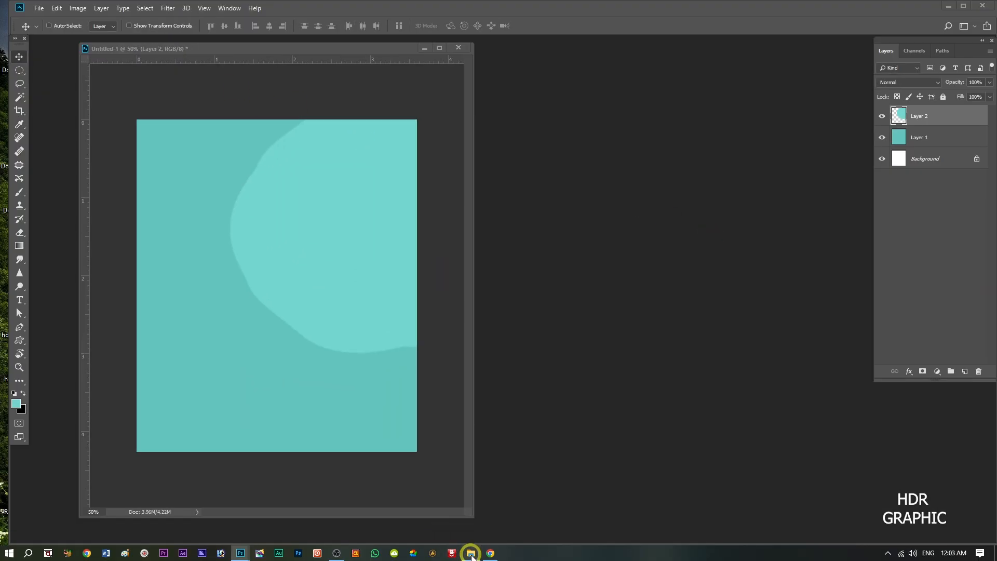
{"action": "left_click", "coordinate": [470, 552]}
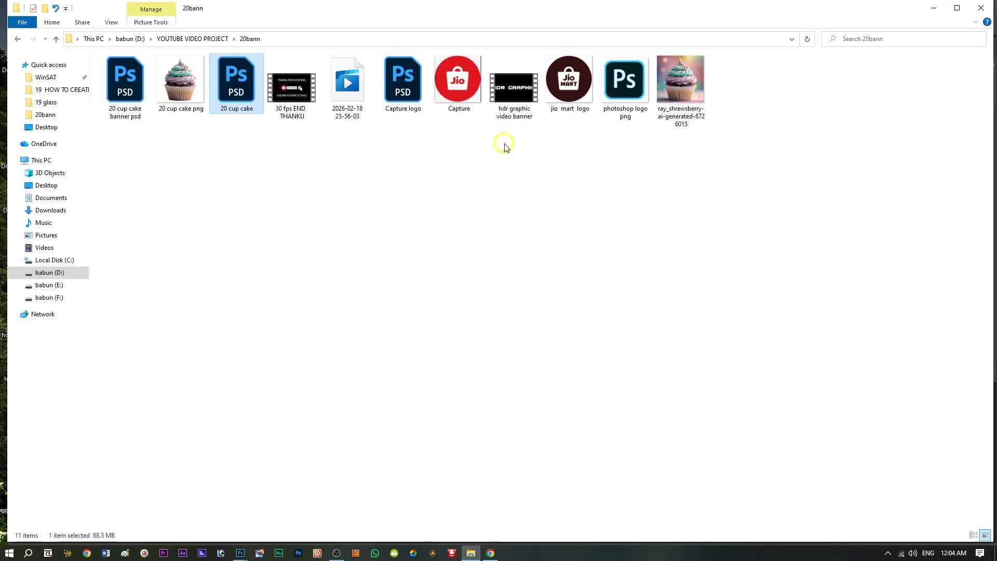
{"action": "left_click_drag", "start_coordinate": [180, 83], "coordinate": [326, 327]}
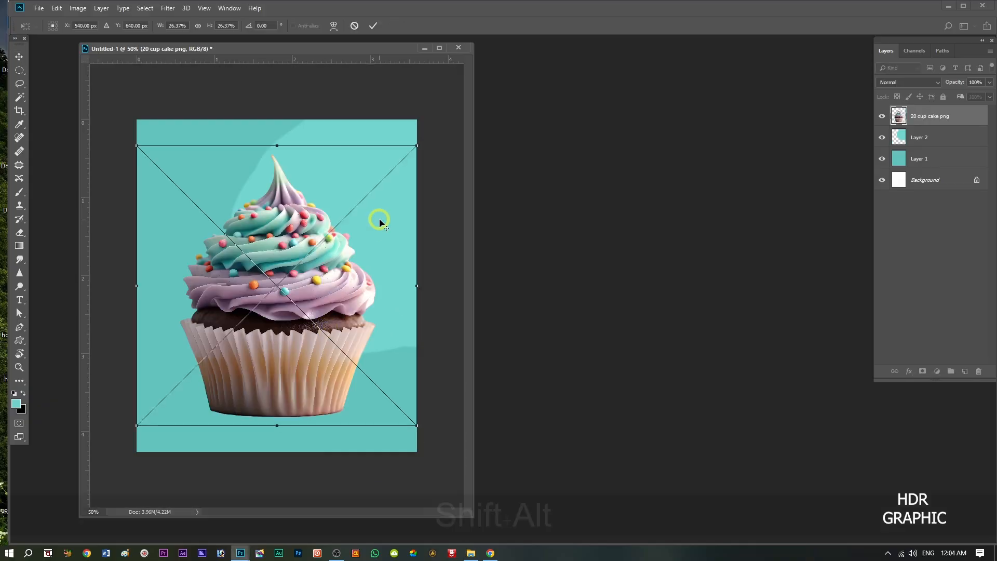
Scale the placed cupcake to about 17.77% and position it in the right half of the canvas, overlapping the blob.
{"action": "left_click_drag", "start_coordinate": [417, 146], "coordinate": [358, 190]}
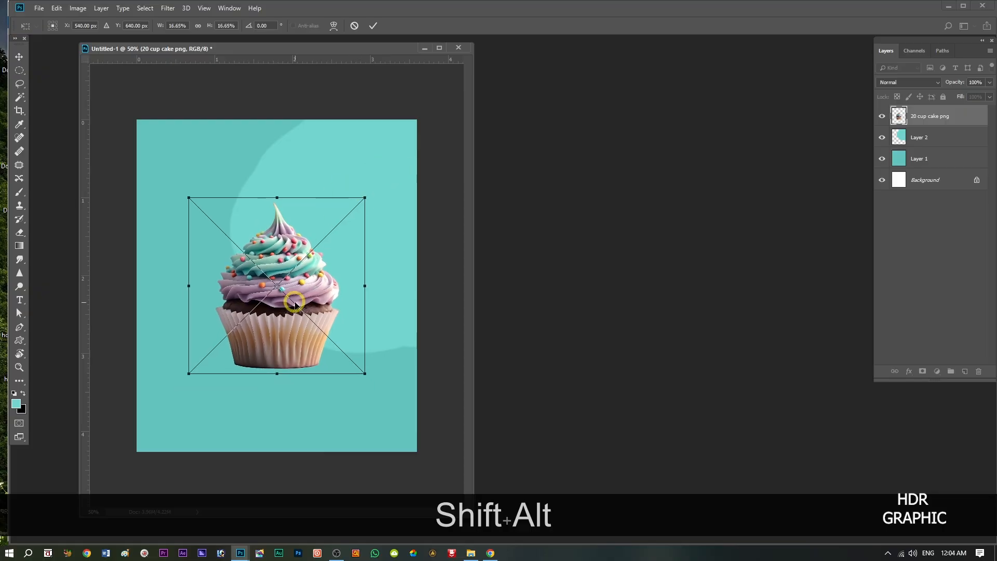
{"action": "left_click_drag", "start_coordinate": [296, 300], "coordinate": [338, 309]}
{"action": "left_click_drag", "start_coordinate": [410, 217], "coordinate": [416, 210]}
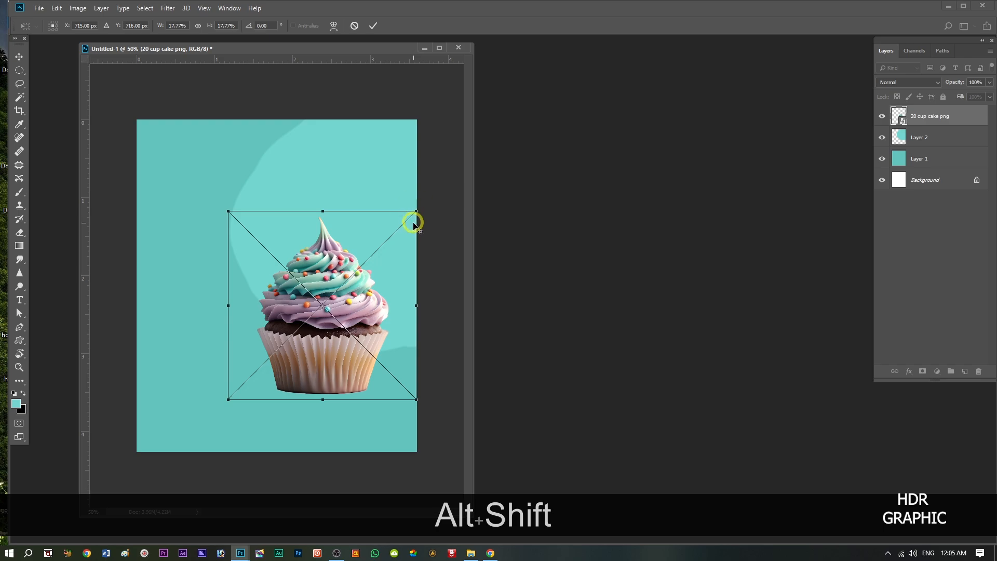
{"action": "left_click", "coordinate": [372, 25]}
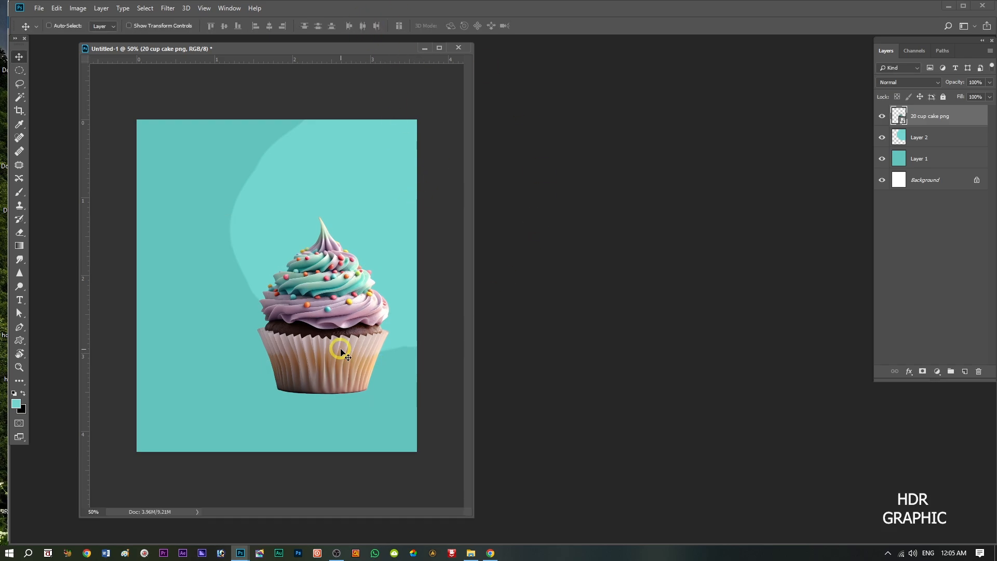
{"action": "left_click_drag", "start_coordinate": [341, 350], "coordinate": [345, 347]}
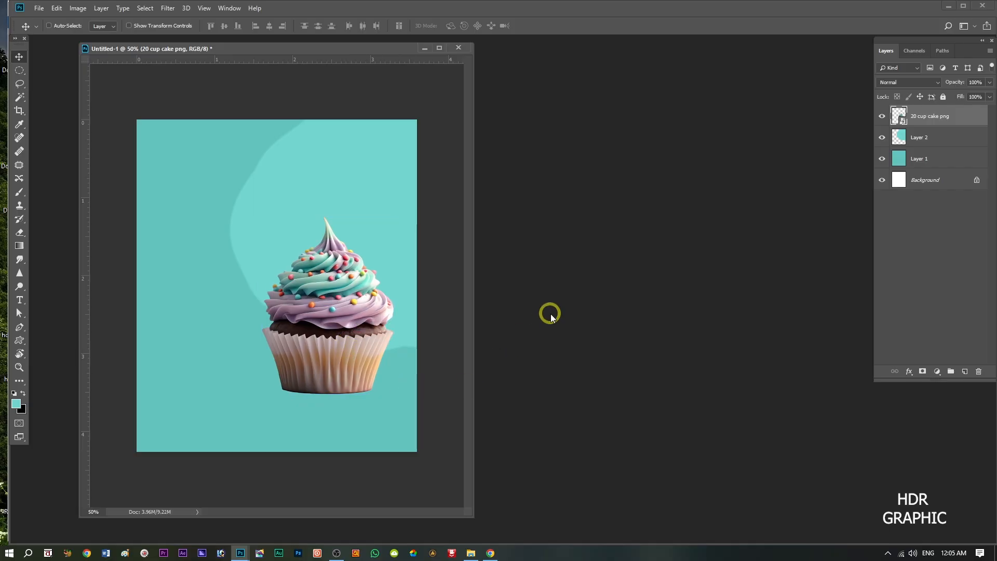
Add a new layer directly above Layer 2 and ready the Brush tool with black as the foreground color.
{"action": "left_click", "coordinate": [932, 138]}
{"action": "left_click", "coordinate": [965, 371]}
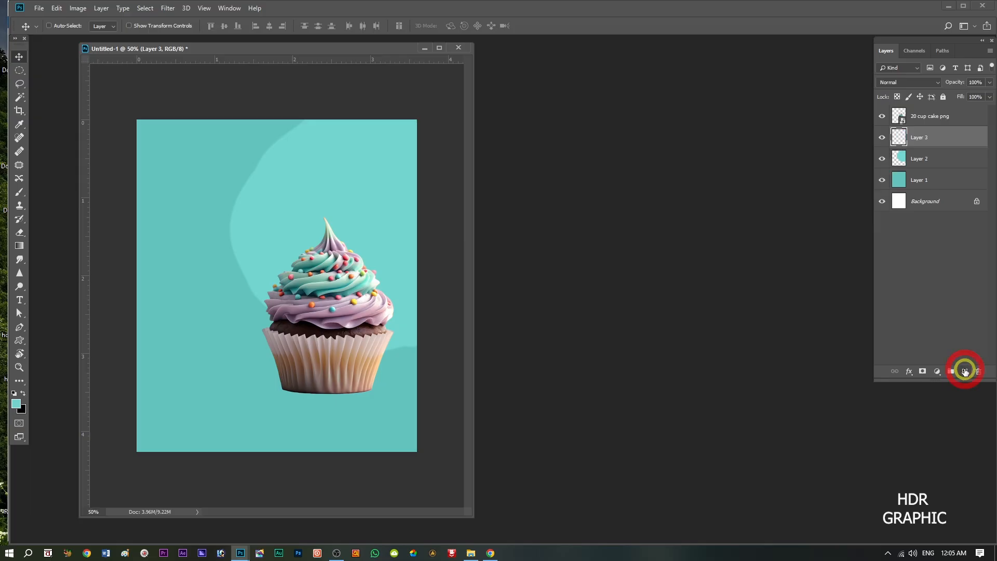
{"action": "left_click", "coordinate": [19, 192]}
{"action": "left_click", "coordinate": [22, 393]}
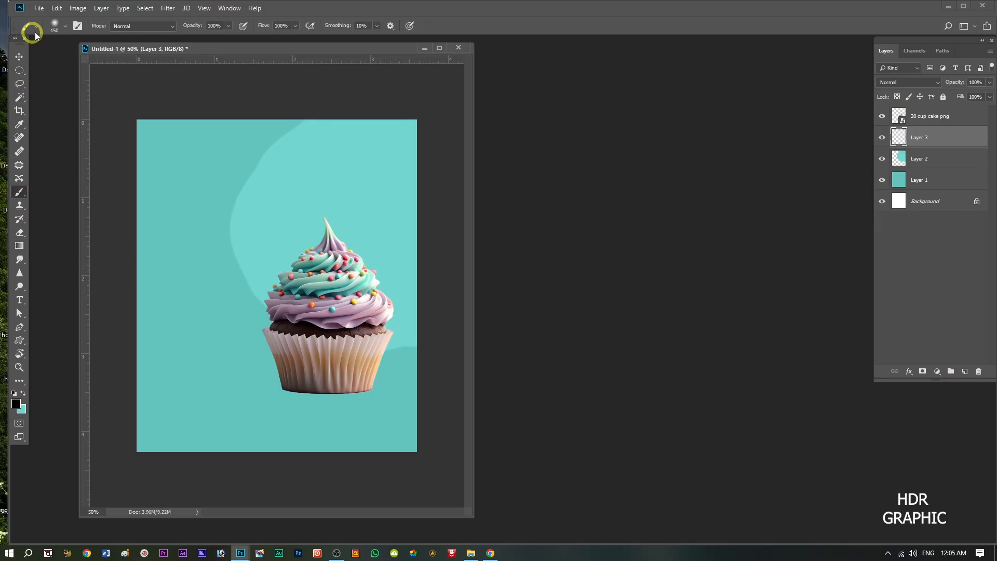
Flatten the Soft Round brush tip into a thin horizontal ellipse and set its size to 500 px.
{"action": "left_click", "coordinate": [65, 26]}
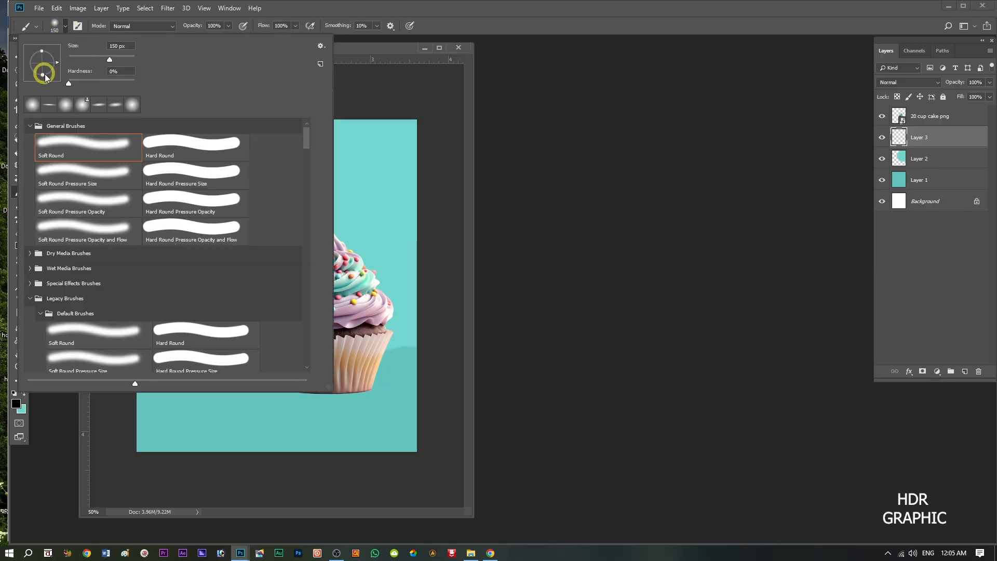
{"action": "left_click_drag", "start_coordinate": [43, 68], "coordinate": [50, 67]}
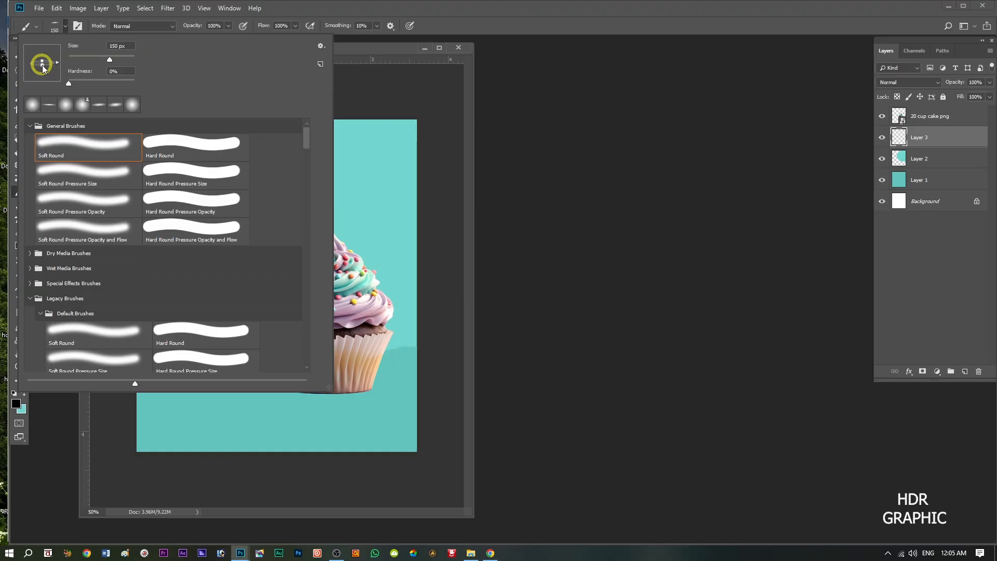
{"action": "left_click", "coordinate": [62, 24]}
{"action": "key", "text": "bracketright"}
{"action": "key", "text": "bracketright"}
{"action": "key", "text": "bracketright"}
{"action": "key", "text": "bracketright"}
{"action": "key", "text": "bracketright"}
{"action": "key", "text": "bracketright"}
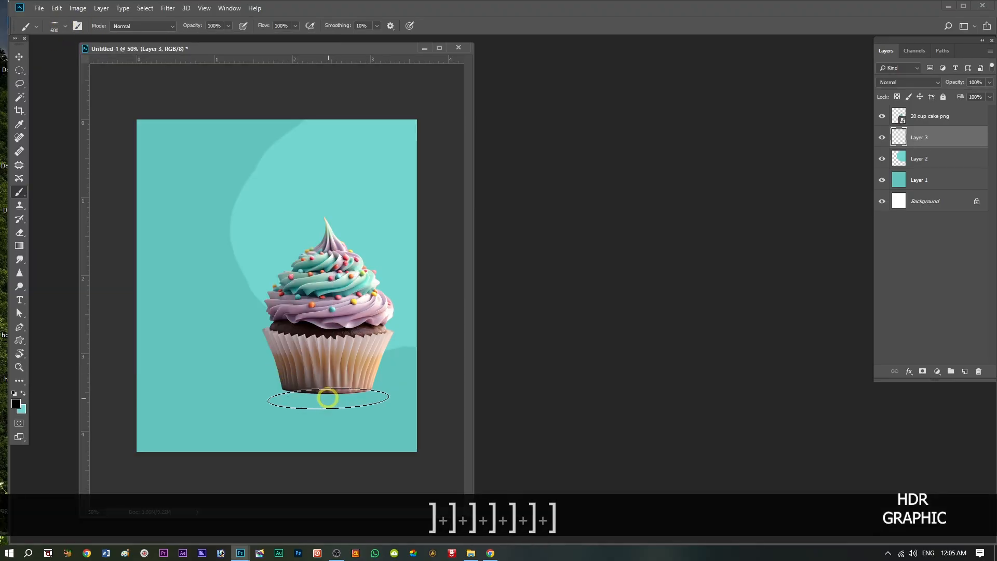
{"action": "key", "text": "bracketleft"}
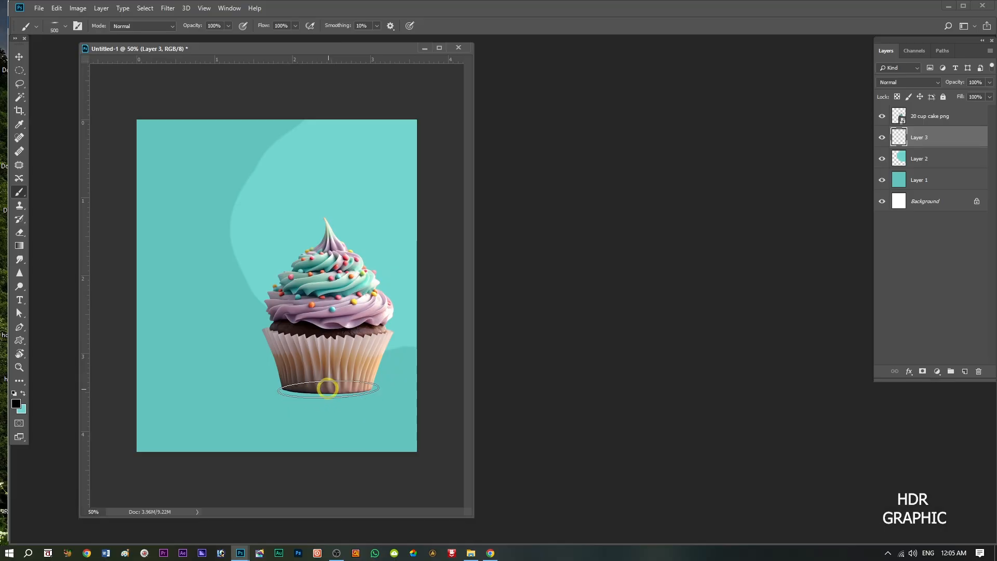
Paint a single soft black shadow under the cupcake's base and slightly lower the shadow layer's opacity.
{"action": "left_click", "coordinate": [326, 387]}
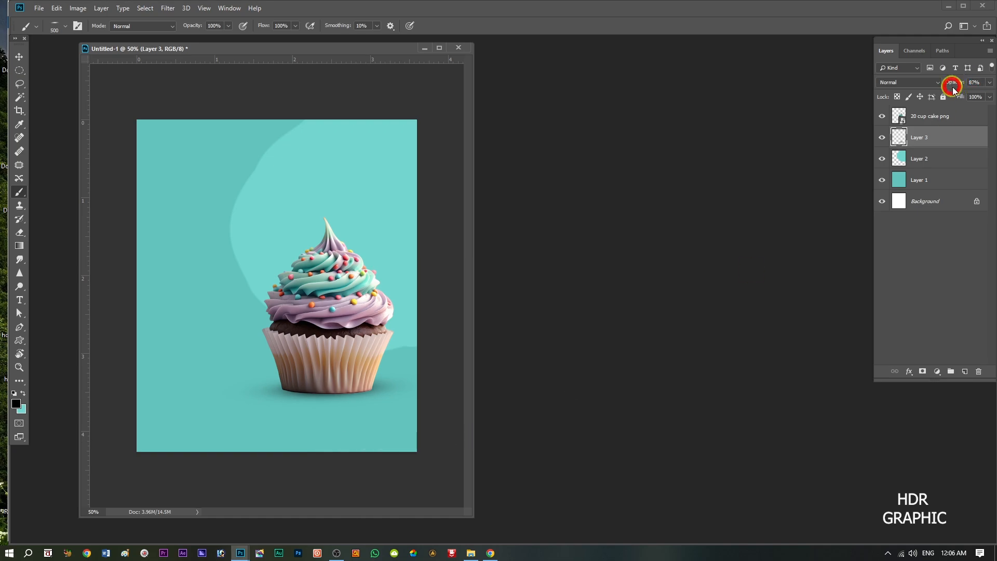
{"action": "left_click", "coordinate": [882, 138]}
{"action": "left_click", "coordinate": [882, 138]}
{"action": "left_click_drag", "start_coordinate": [954, 86], "coordinate": [946, 83]}
Add a new layer above the shadow layer and restore the soft brush to a circular tip at 125 px.
{"action": "left_click", "coordinate": [964, 372]}
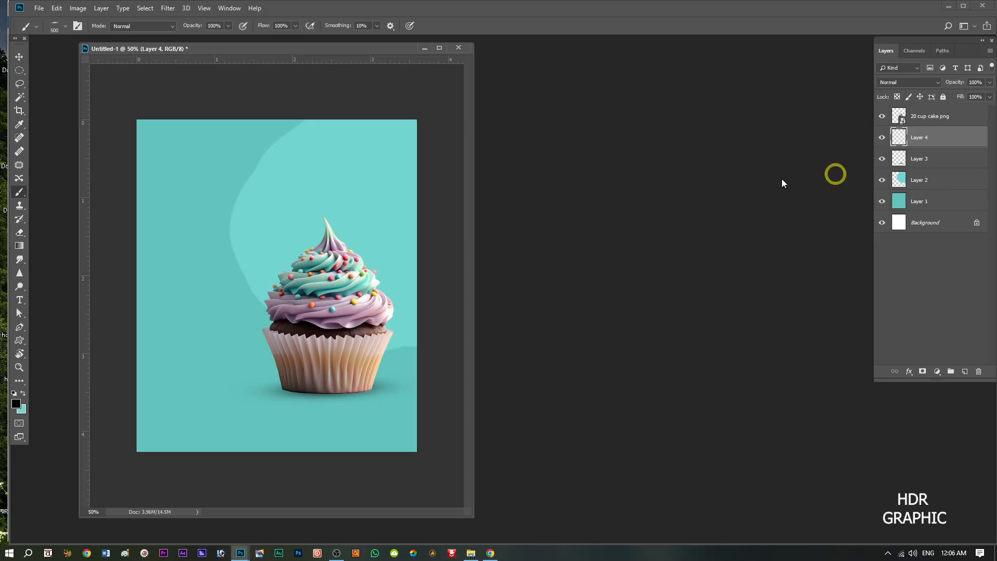
{"action": "left_click", "coordinate": [65, 26]}
{"action": "left_click_drag", "start_coordinate": [42, 65], "coordinate": [41, 76]}
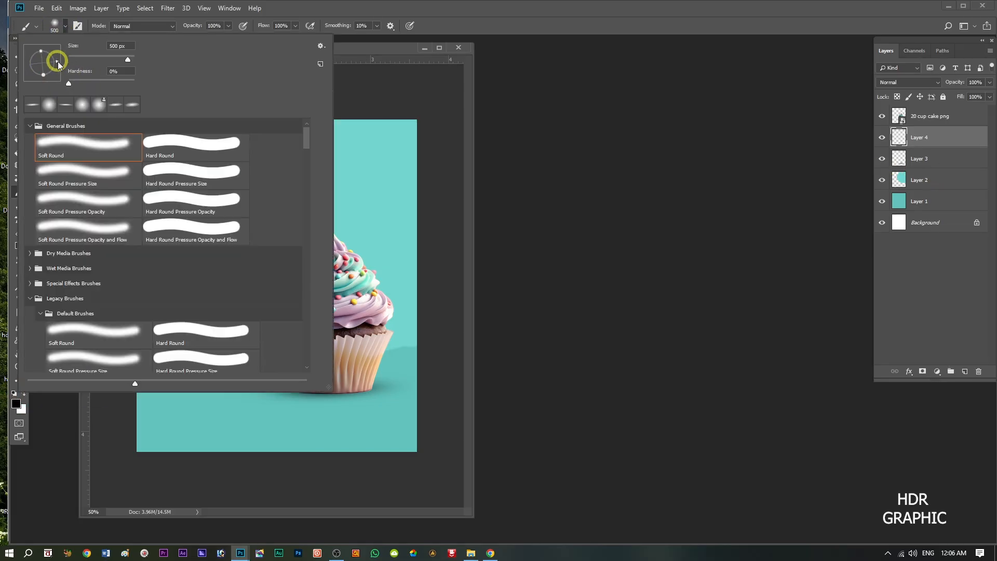
{"action": "left_click", "coordinate": [65, 26]}
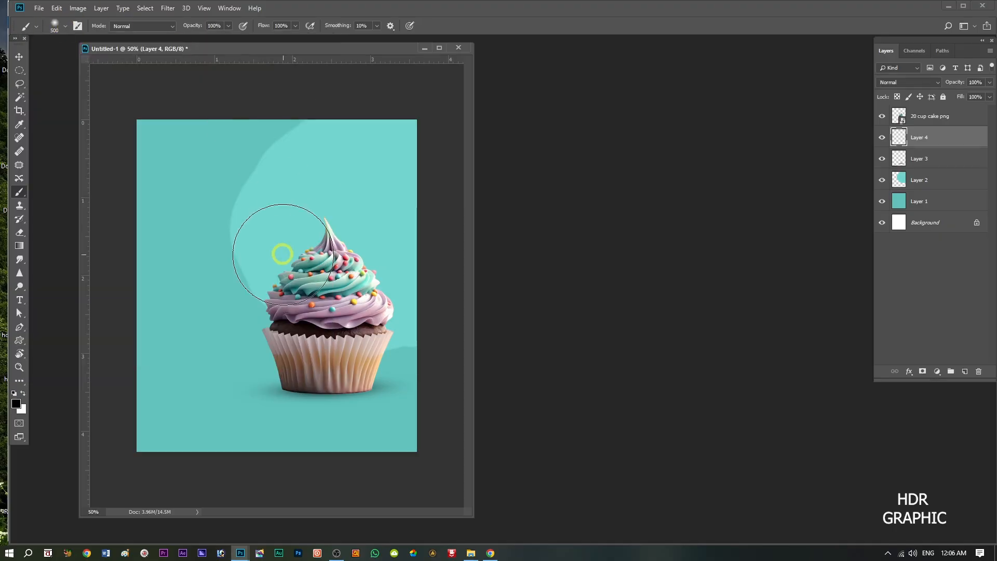
{"action": "key", "text": "bracketleft"}
{"action": "key", "text": "bracketleft"}
{"action": "key", "text": "bracketleft"}
{"action": "key", "text": "bracketleft"}
{"action": "key", "text": "bracketleft"}
{"action": "key", "text": "bracketleft"}
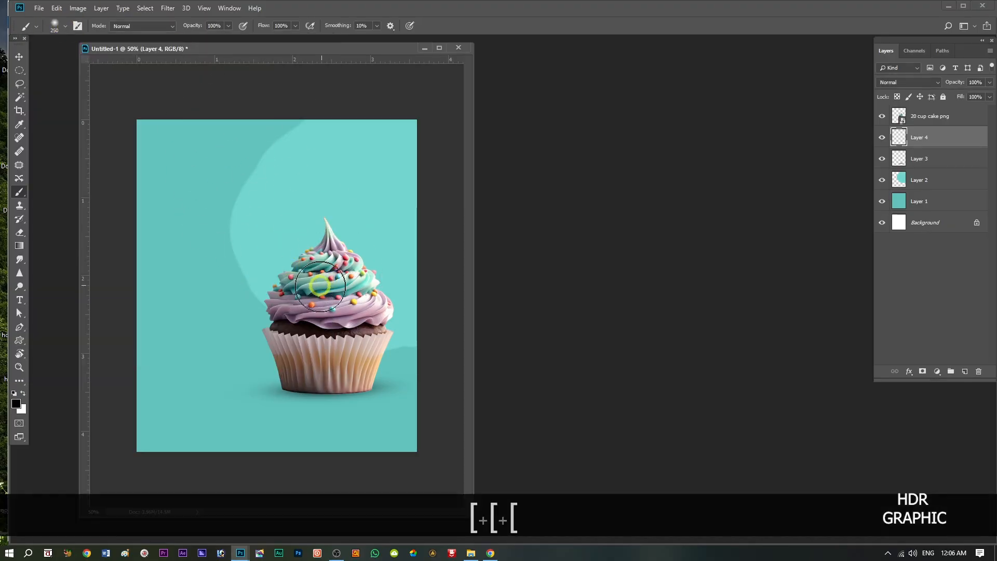
{"action": "key", "text": "bracketleft"}
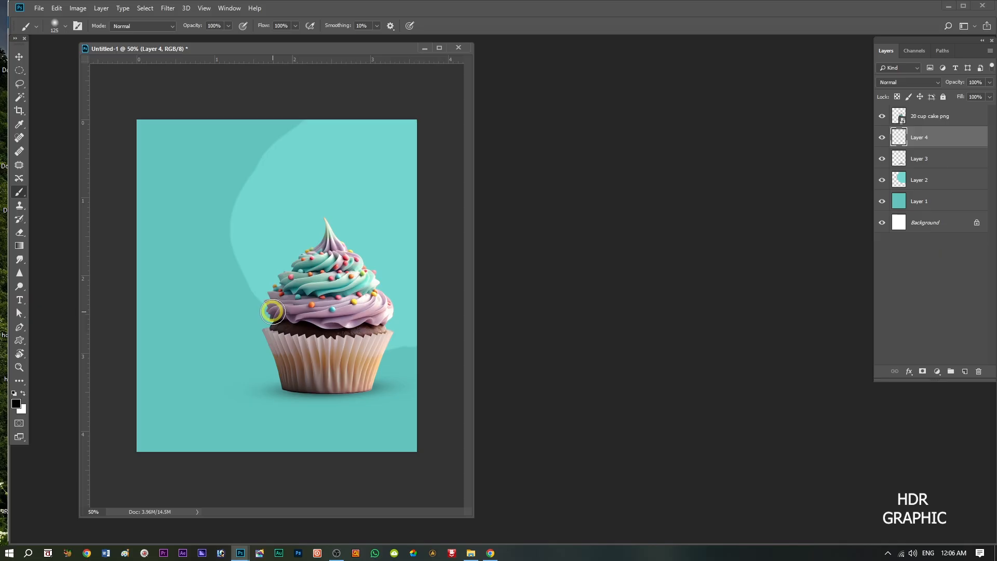
Paint a soft white glow on the new layer along both sides of the cupcake's frosting.
{"action": "key", "text": "x"}
{"action": "left_click_drag", "start_coordinate": [274, 301], "coordinate": [312, 259]}
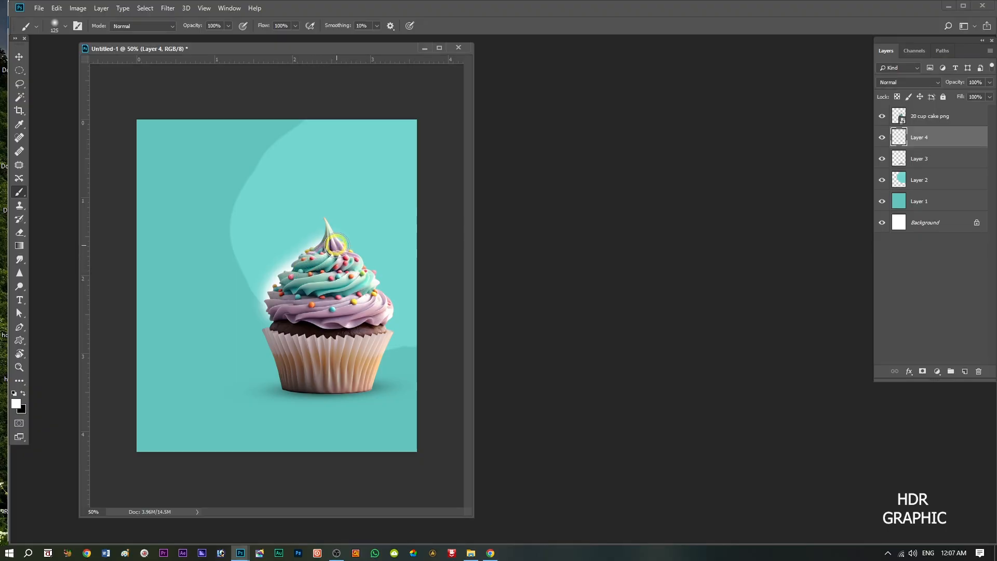
{"action": "left_click_drag", "start_coordinate": [337, 244], "coordinate": [359, 266]}
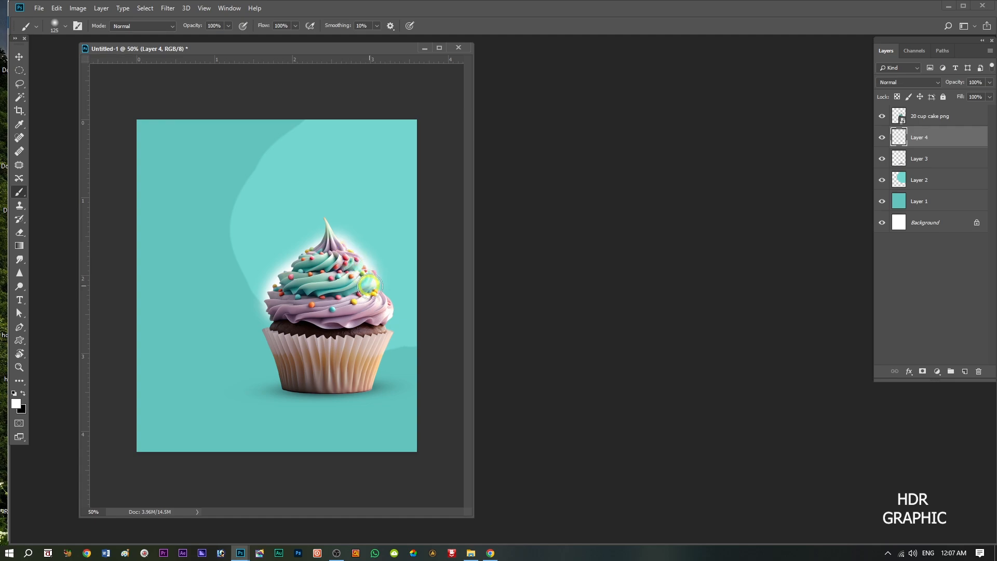
{"action": "left_click_drag", "start_coordinate": [377, 312], "coordinate": [371, 314]}
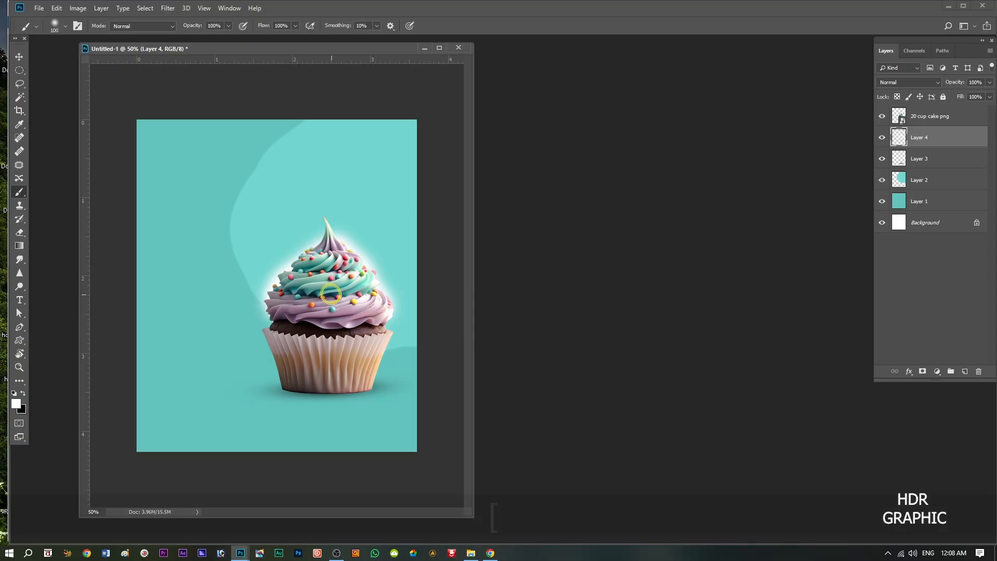
Reduce the brush size to 60 px and extend the white glow around the frosting's pointed tip.
{"action": "key", "text": "bracketleft"}
{"action": "key", "text": "bracketleft"}
{"action": "key", "text": "bracketleft"}
{"action": "key", "text": "bracketleft"}
{"action": "key", "text": "bracketleft"}
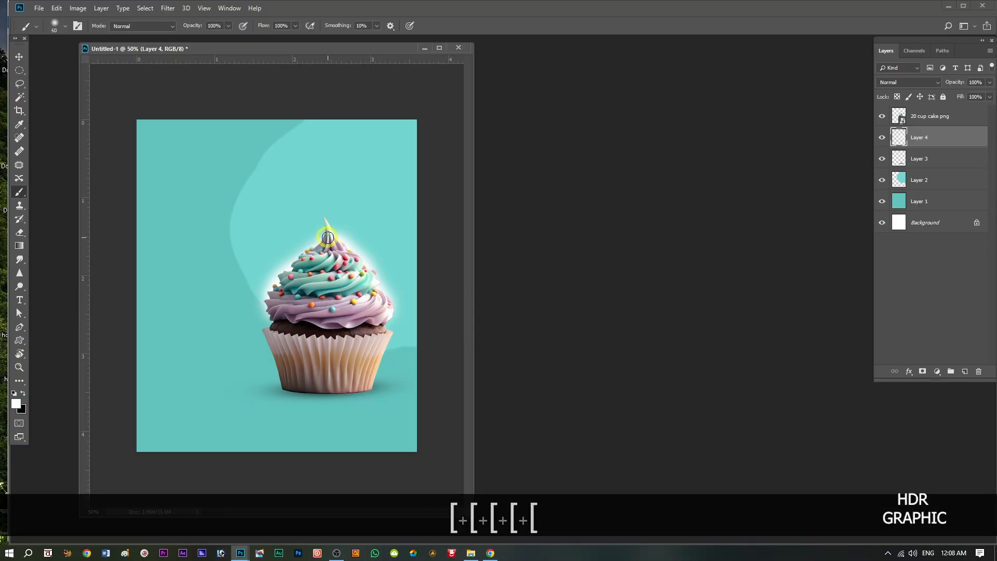
{"action": "key", "text": "bracketright"}
{"action": "key", "text": "bracketright"}
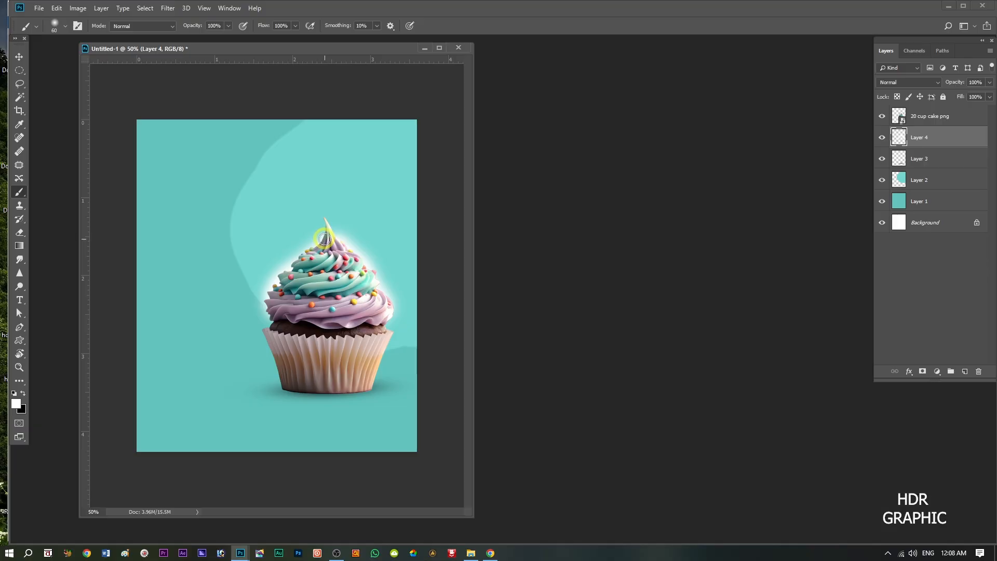
{"action": "left_click_drag", "start_coordinate": [327, 231], "coordinate": [327, 227]}
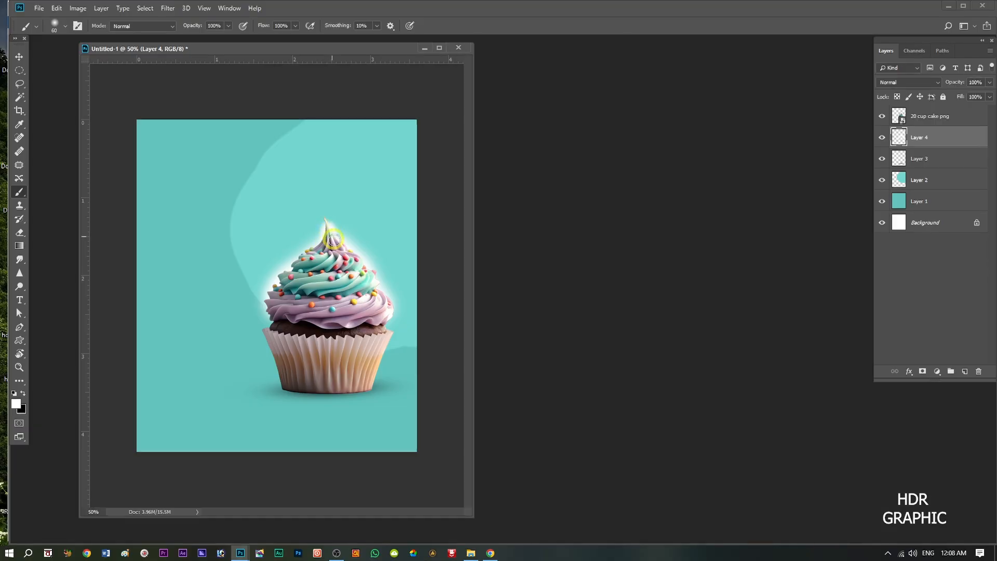
{"action": "left_click", "coordinate": [334, 265]}
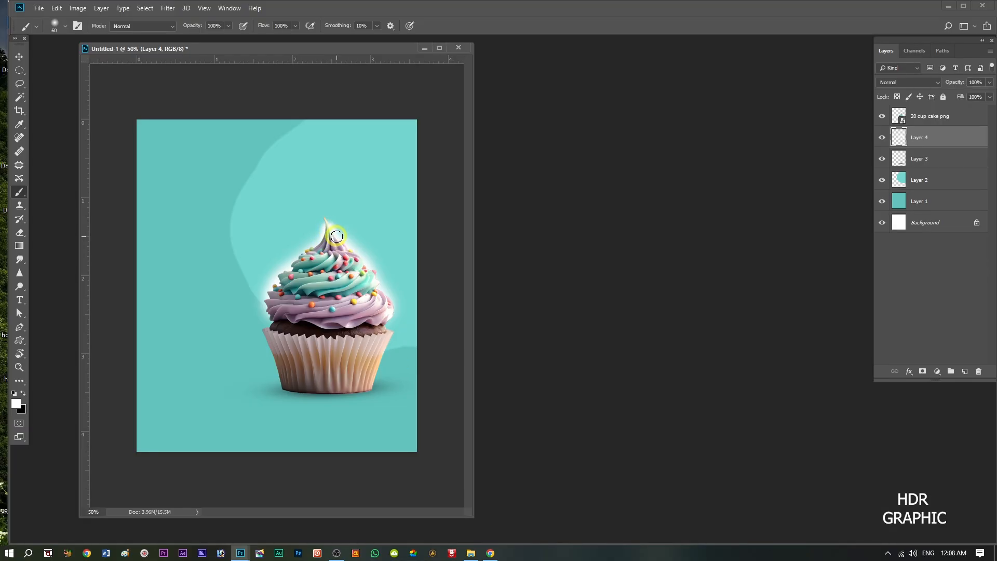
{"action": "left_click_drag", "start_coordinate": [336, 236], "coordinate": [423, 332]}
Convert the glow layer, Layer 4, to a Smart Object and apply a Gaussian Blur with a 36.0-pixel radius.
{"action": "right_click", "coordinate": [927, 138]}
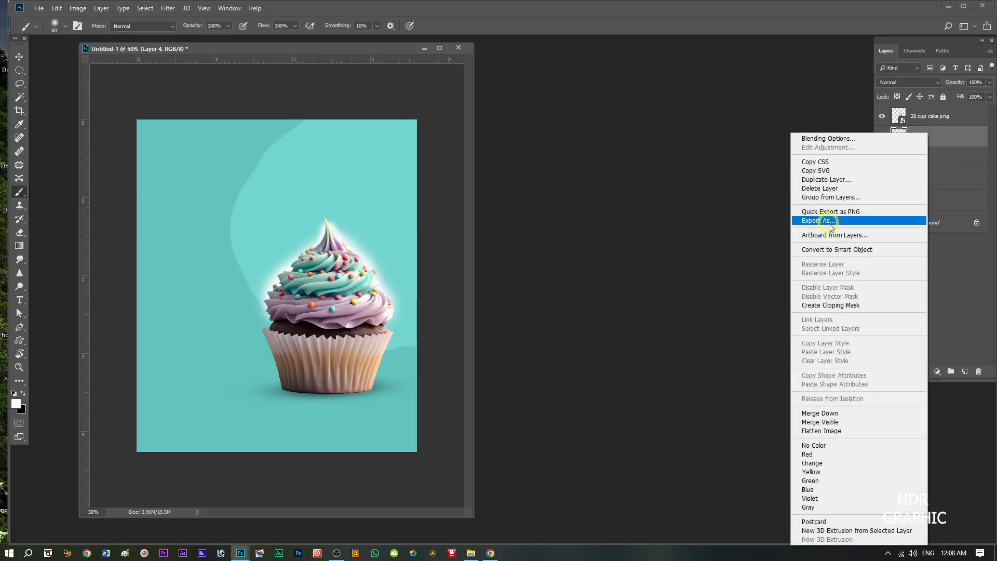
{"action": "left_click", "coordinate": [837, 250]}
{"action": "left_click", "coordinate": [167, 9]}
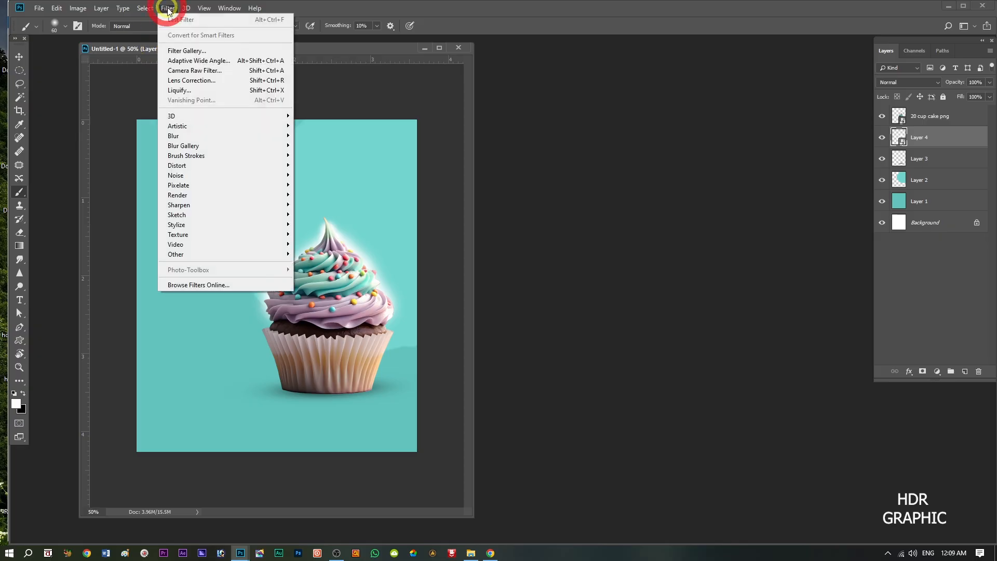
{"action": "mouse_move", "coordinate": [182, 135]}
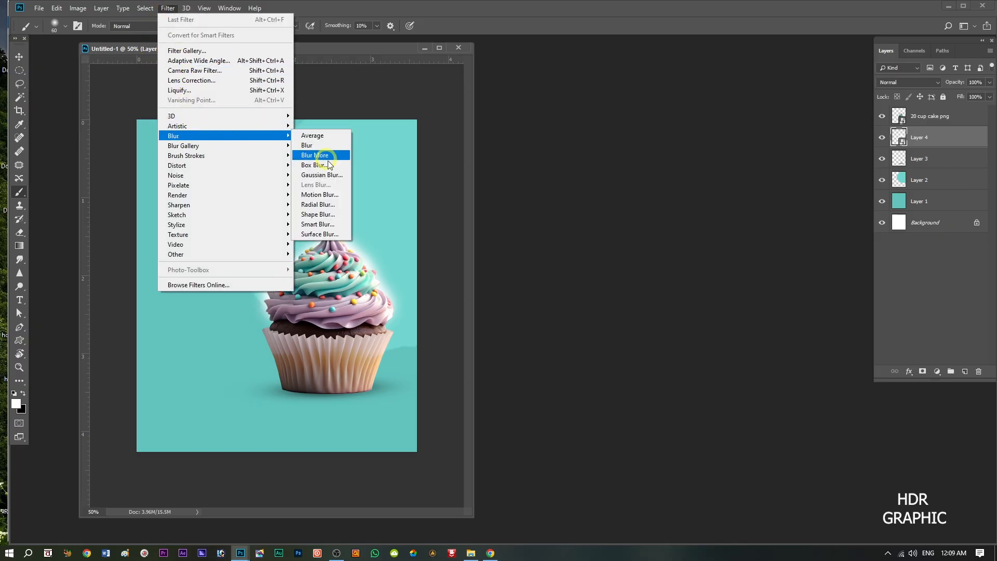
{"action": "left_click", "coordinate": [333, 175]}
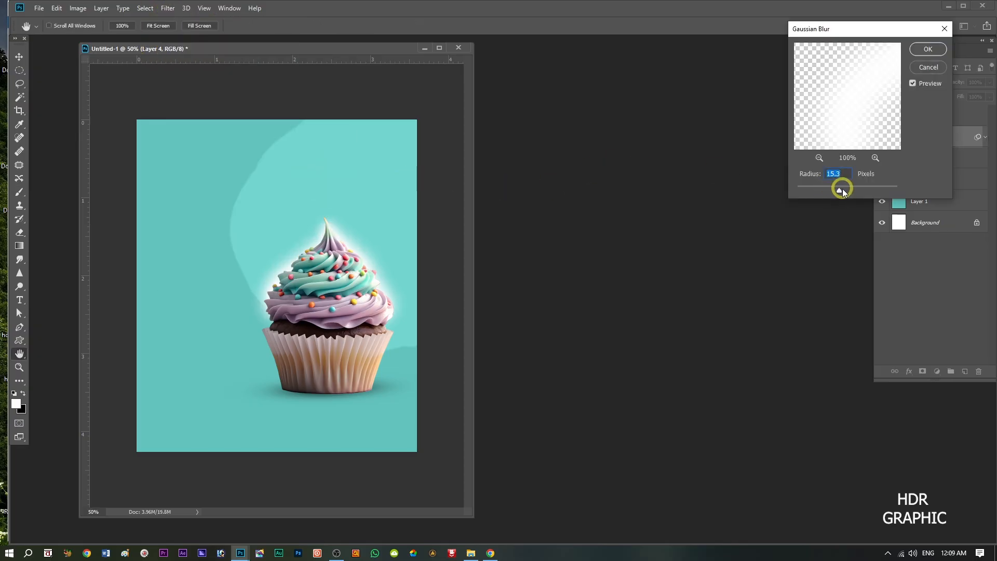
{"action": "left_click_drag", "start_coordinate": [840, 192], "coordinate": [845, 192]}
{"action": "left_click_drag", "start_coordinate": [856, 192], "coordinate": [855, 192]}
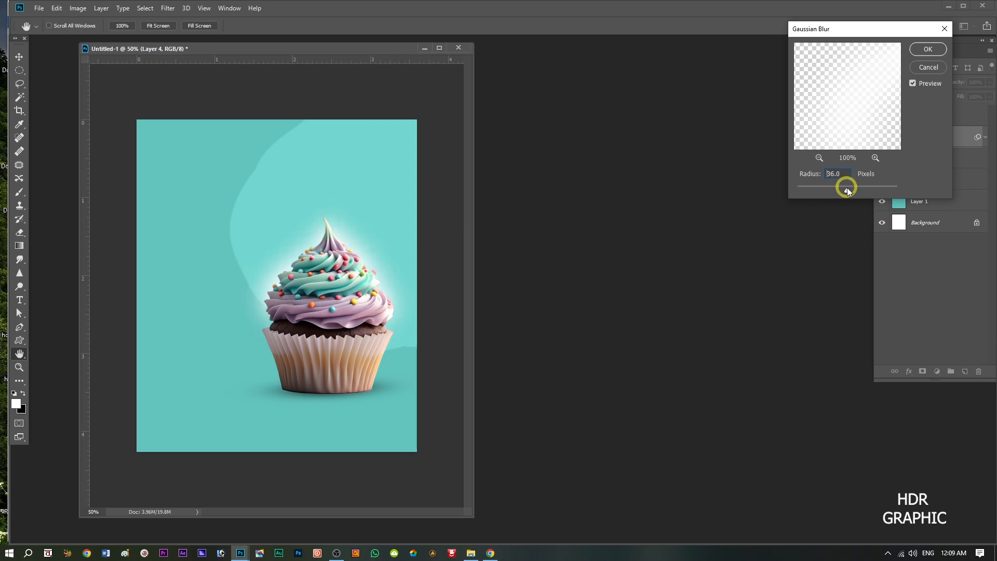
{"action": "left_click", "coordinate": [847, 190]}
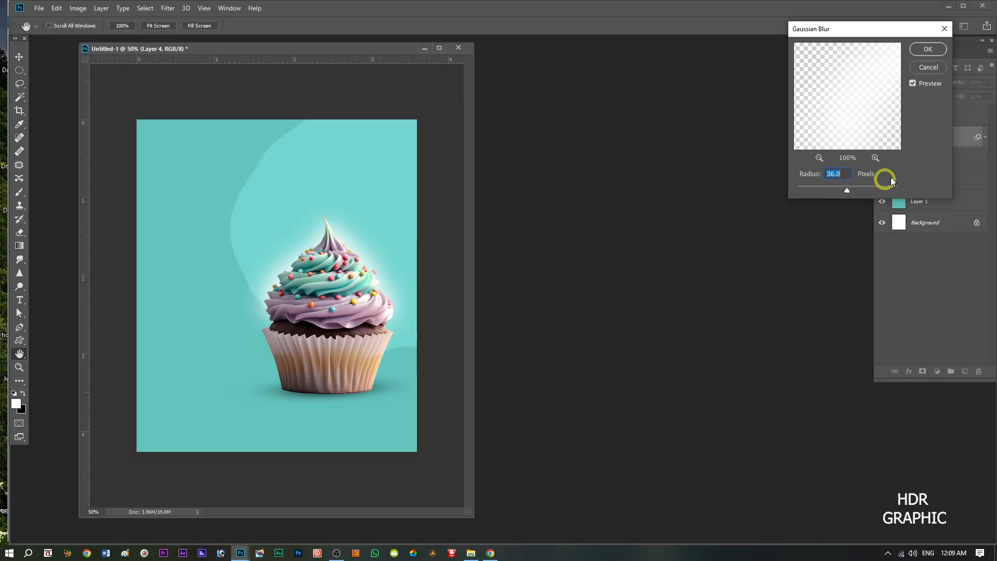
{"action": "left_click", "coordinate": [928, 49]}
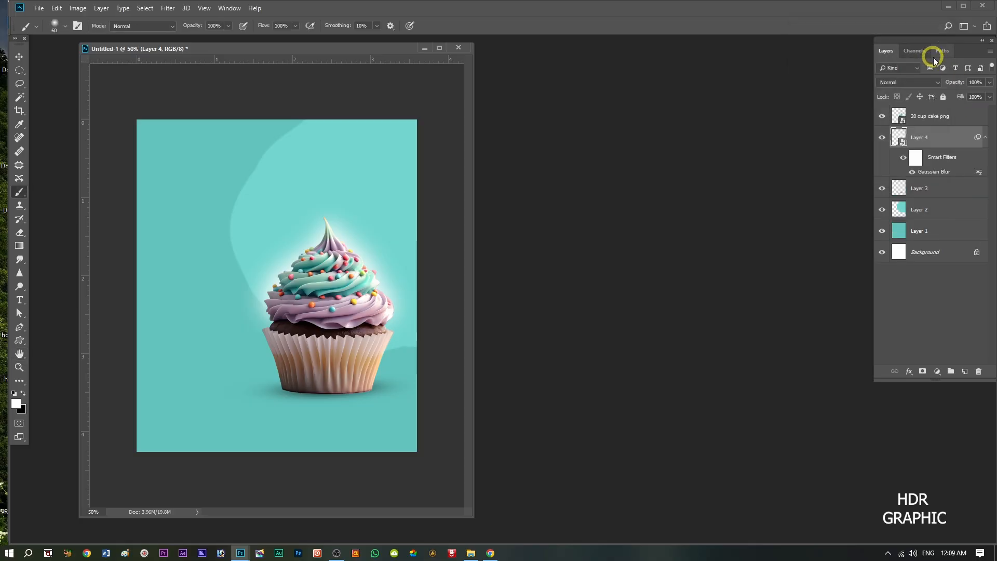
Adjust the opacity of Layer 4 and compare the cupcake with the glow hidden and shown.
{"action": "left_click", "coordinate": [882, 137]}
{"action": "left_click", "coordinate": [882, 138]}
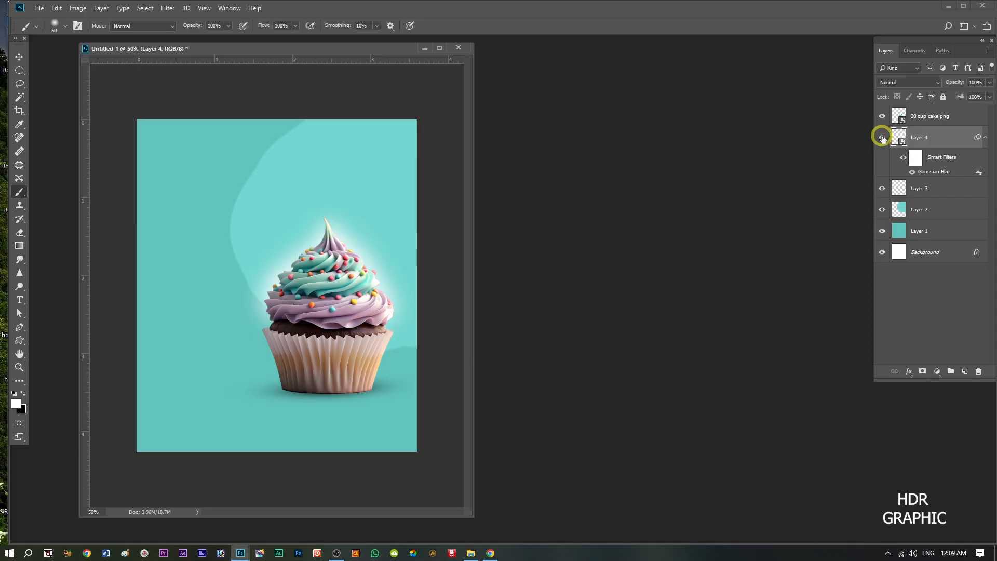
{"action": "left_click_drag", "start_coordinate": [952, 84], "coordinate": [935, 93]}
{"action": "left_click", "coordinate": [887, 162]}
{"action": "left_click", "coordinate": [882, 138]}
{"action": "left_click", "coordinate": [882, 138]}
{"action": "left_click", "coordinate": [882, 137]}
{"action": "left_click", "coordinate": [882, 138]}
Switch to File Explorer and place "photoshop logo png" and "jio mart logo" into the Photoshop document, with a small Jio Mart logo near the canvas's upper-left corner.
{"action": "left_click", "coordinate": [470, 553]}
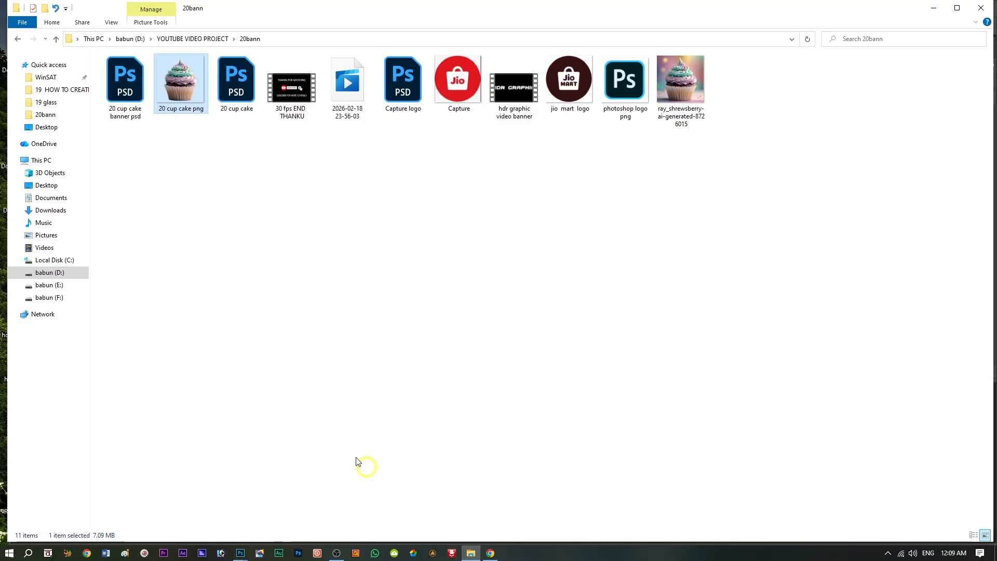
{"action": "left_click", "coordinate": [638, 91]}
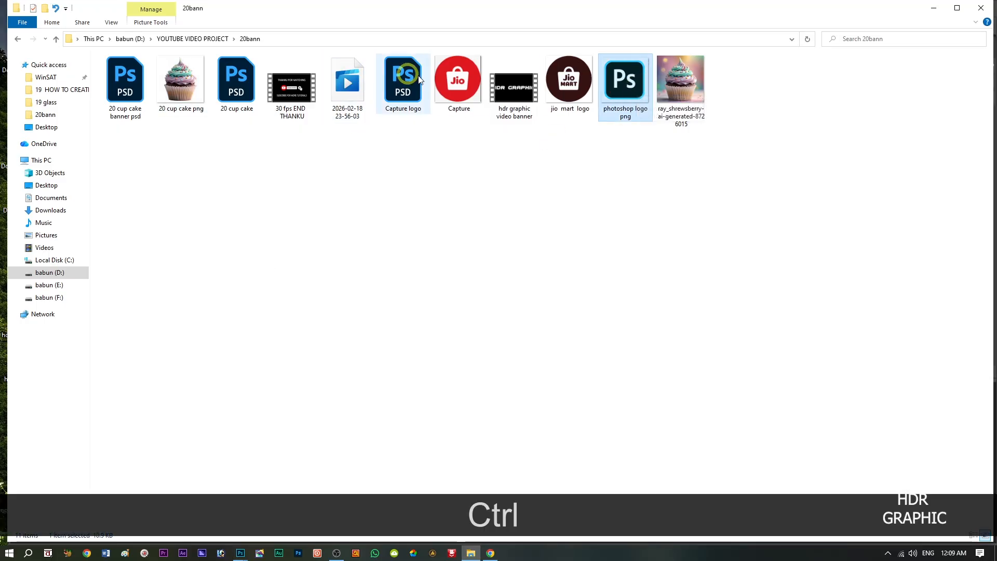
{"action": "left_click", "coordinate": [569, 83], "text": "ctrl"}
{"action": "left_click_drag", "start_coordinate": [628, 107], "coordinate": [219, 194]}
{"action": "key", "text": "Return"}
{"action": "left_click_drag", "start_coordinate": [415, 149], "coordinate": [183, 128]}
Scale the Photoshop logo down to match the Jio Mart logo and position it near the canvas's upper-right corner.
{"action": "left_click", "coordinate": [922, 160]}
{"action": "key", "text": "ctrl+t"}
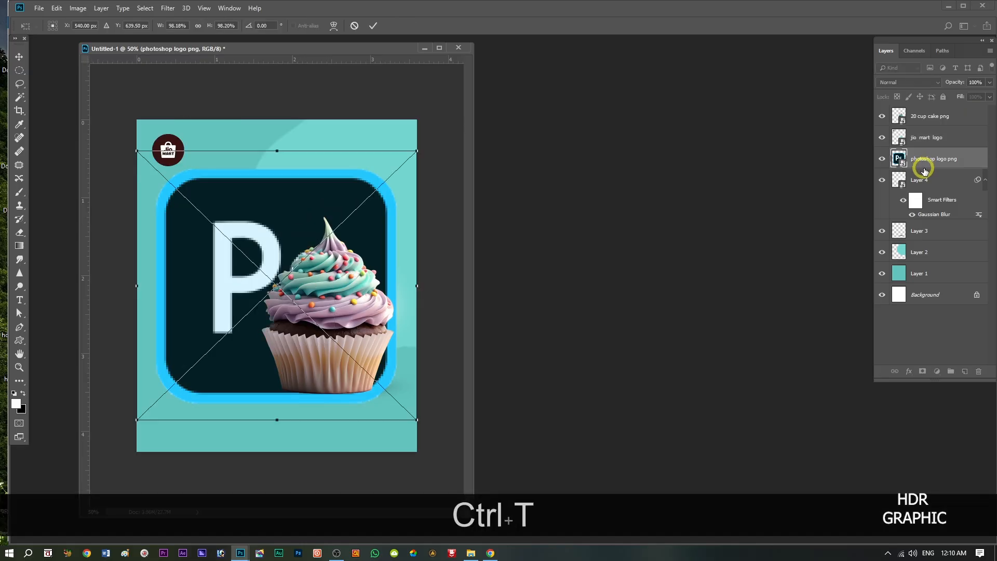
{"action": "key", "text": "alt+shift"}
{"action": "left_click_drag", "start_coordinate": [418, 151], "coordinate": [387, 141]}
{"action": "key", "text": "Return"}
{"action": "key", "text": "b"}
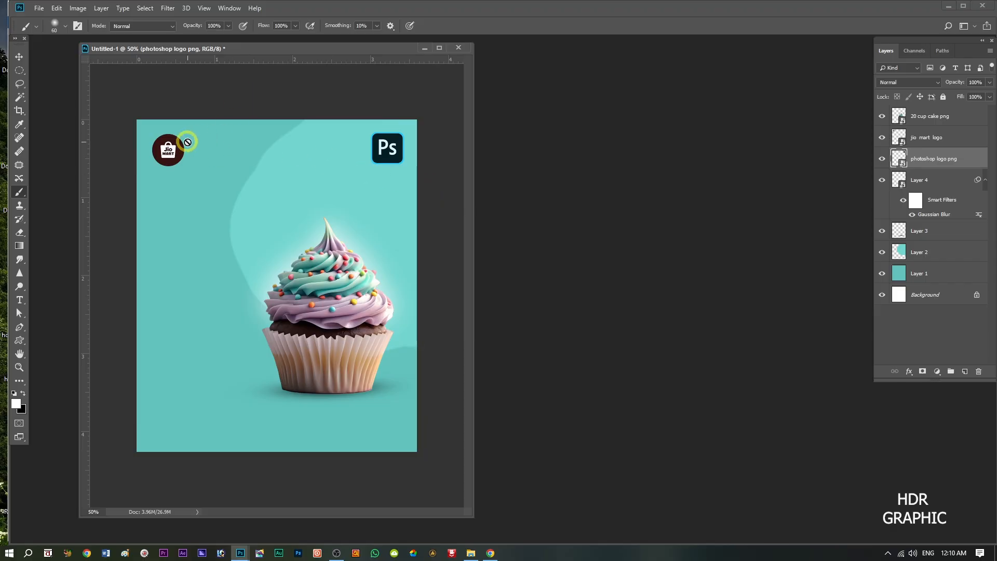
Move both logos slightly closer to their canvas corners and nudge the Jio Mart logo further left to balance the margins.
{"action": "left_click", "coordinate": [18, 56]}
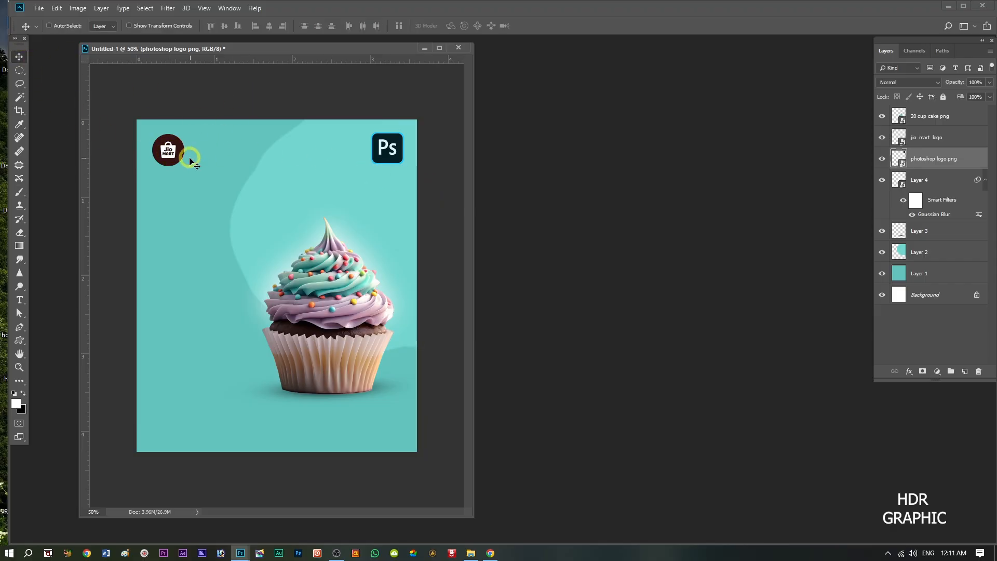
{"action": "left_click_drag", "start_coordinate": [171, 152], "coordinate": [171, 156]}
{"action": "left_click_drag", "start_coordinate": [945, 163], "coordinate": [930, 151]}
{"action": "left_click", "coordinate": [928, 138]}
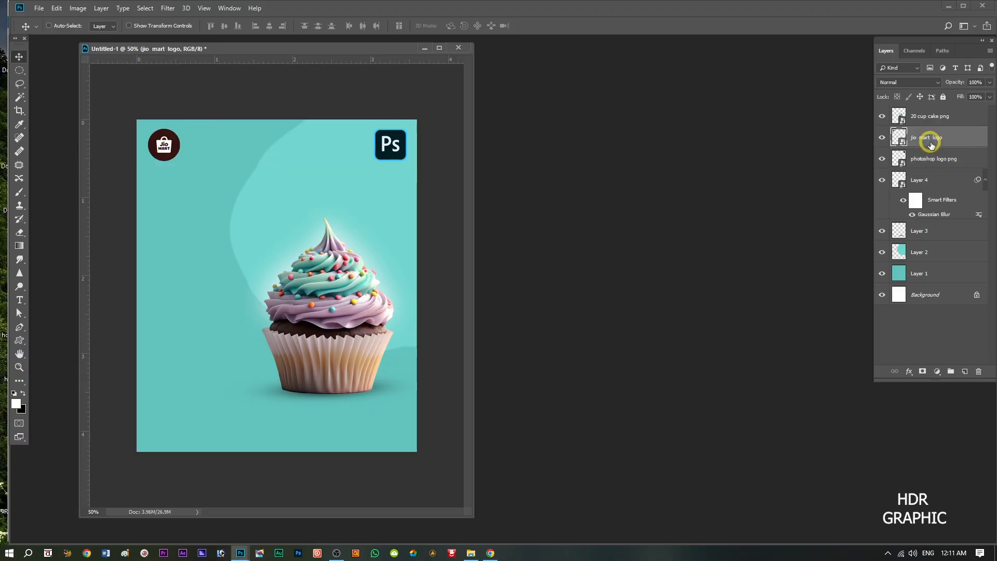
{"action": "key", "text": "Left"}
{"action": "key", "text": "Left"}
{"action": "key", "text": "Left"}
{"action": "key", "text": "Left"}
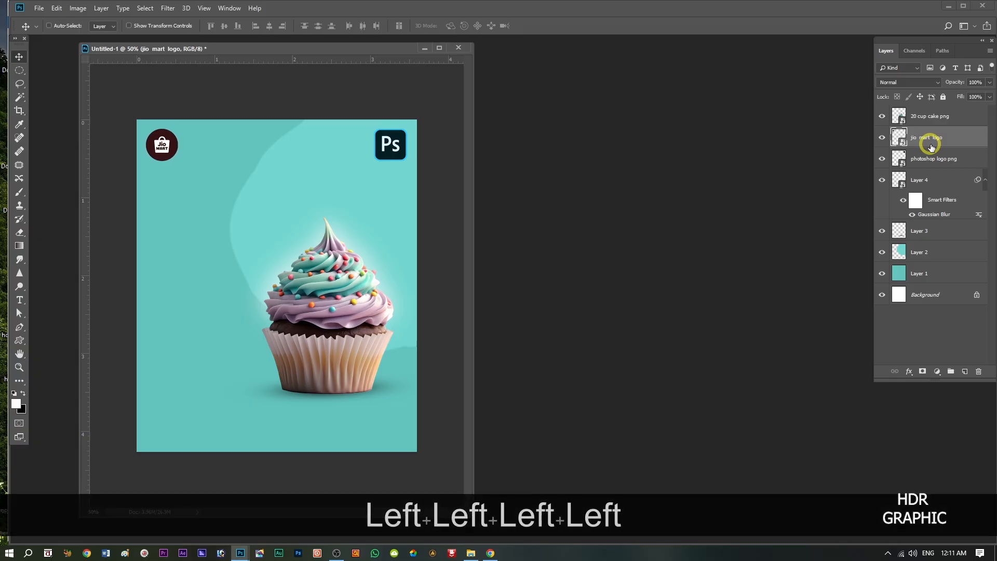
Reorder the "20 cup cake png" layer to sit below both logo layers and directly above Layer 4.
{"action": "left_click", "coordinate": [942, 116]}
{"action": "left_click_drag", "start_coordinate": [942, 117], "coordinate": [949, 181]}
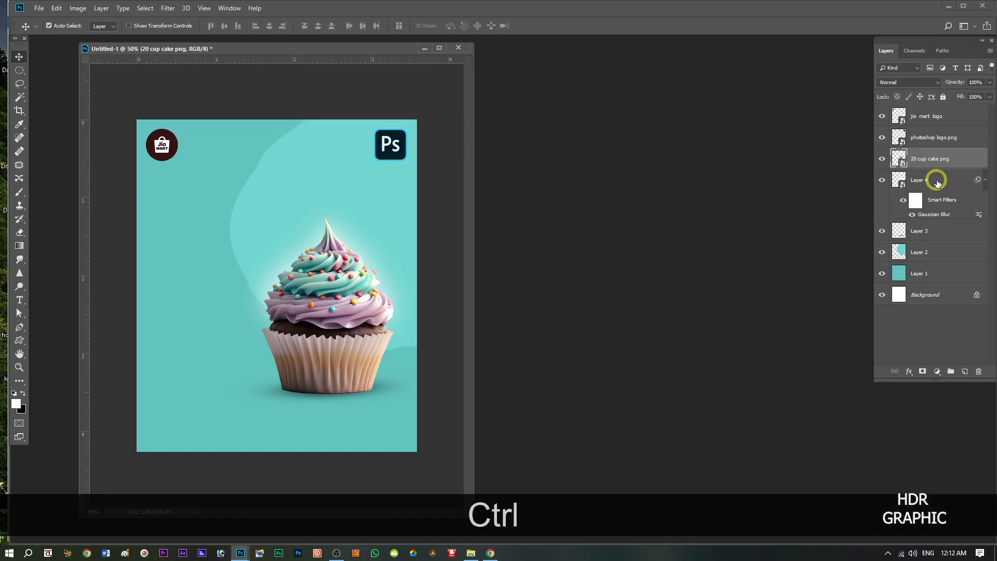
Enlarge the cupcake, its glow (Layer 4) and its shadow (Layer 3) together to about 112% and shift them slightly down and left.
{"action": "left_click", "coordinate": [935, 180], "text": "ctrl"}
{"action": "left_click", "coordinate": [928, 239], "text": "ctrl"}
{"action": "key", "text": "ctrl+t"}
{"action": "left_click", "coordinate": [512, 215]}
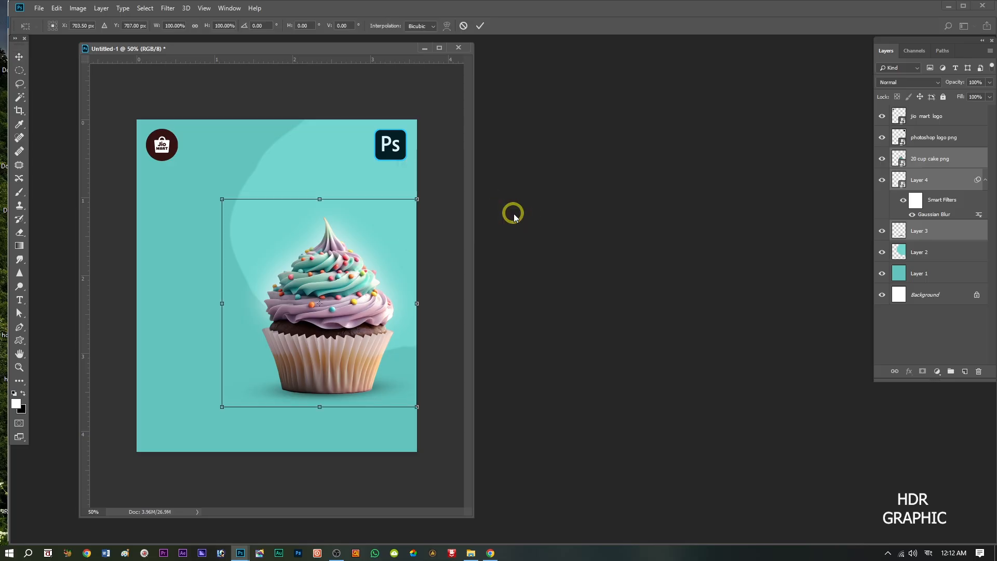
{"action": "left_click_drag", "start_coordinate": [418, 200], "coordinate": [434, 187]}
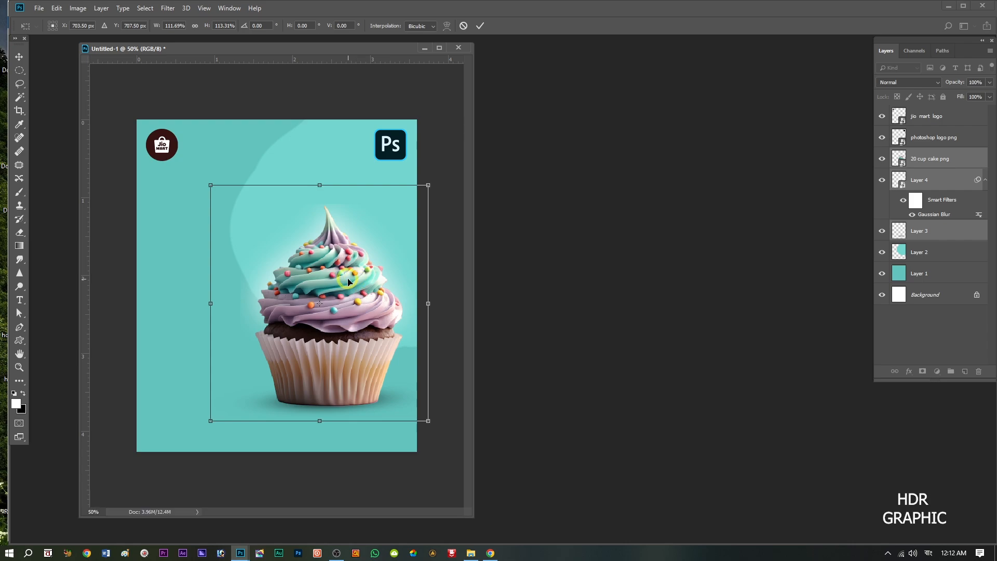
{"action": "left_click_drag", "start_coordinate": [352, 280], "coordinate": [343, 267]}
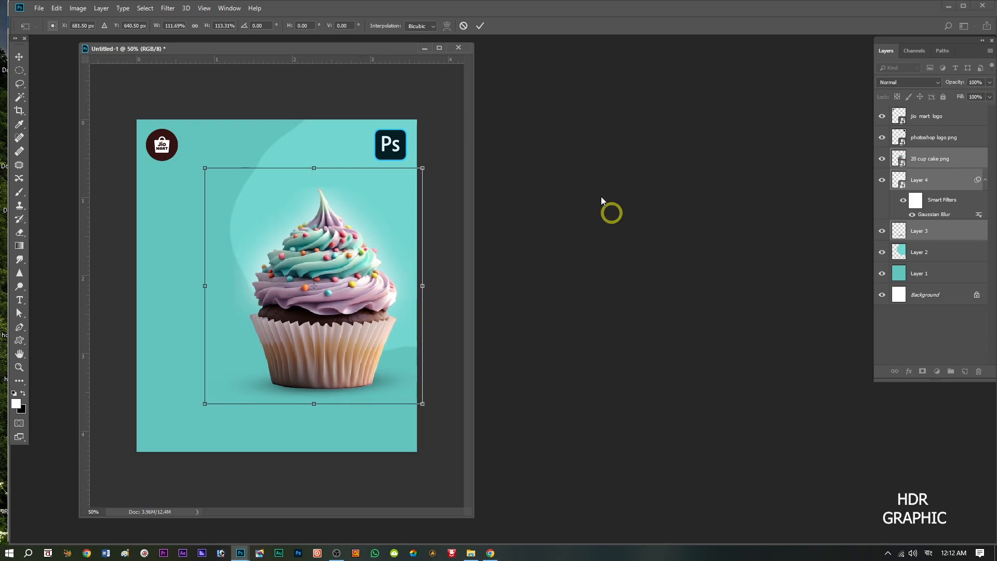
{"action": "left_click_drag", "start_coordinate": [342, 267], "coordinate": [342, 294]}
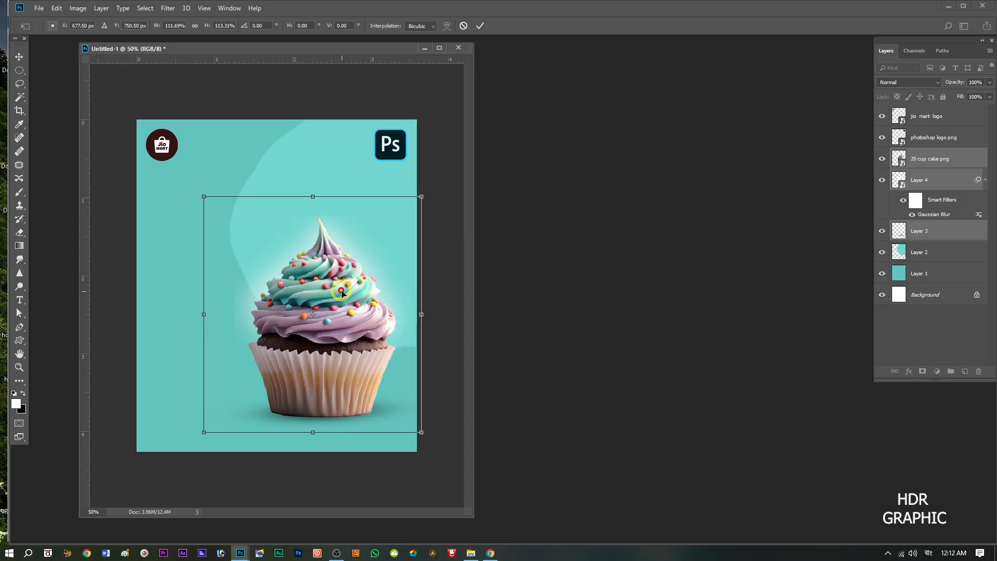
{"action": "left_click", "coordinate": [480, 26]}
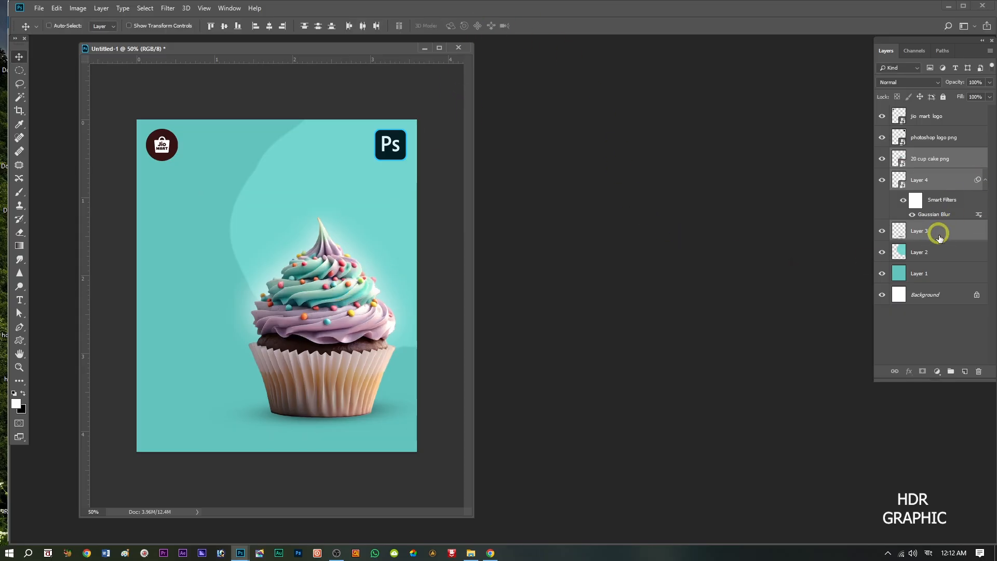
Move the light teal blob on Layer 2 down behind the cupcake.
{"action": "left_click", "coordinate": [932, 253]}
{"action": "key", "text": "Down"}
{"action": "key", "text": "Down"}
{"action": "key", "text": "Down"}
{"action": "key", "text": "Down"}
{"action": "key", "text": "Down"}
{"action": "key", "text": "Down"}
{"action": "key", "text": "Down"}
{"action": "key", "text": "Down"}
{"action": "key", "text": "Down"}
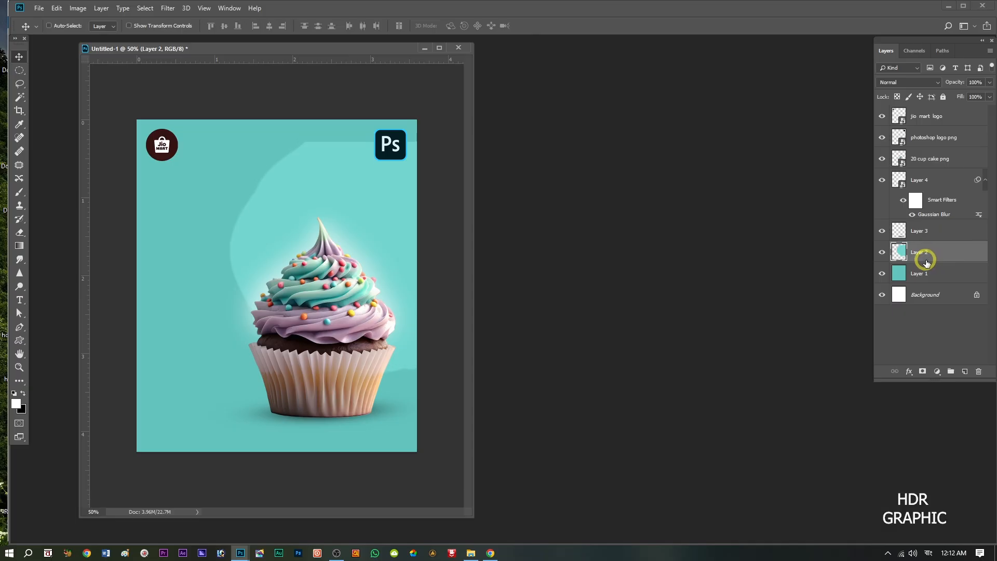
Stretch the Layer 2 blob upward to about 110% height so its top edge meets the canvas's upper edge.
{"action": "key", "text": "ctrl+t"}
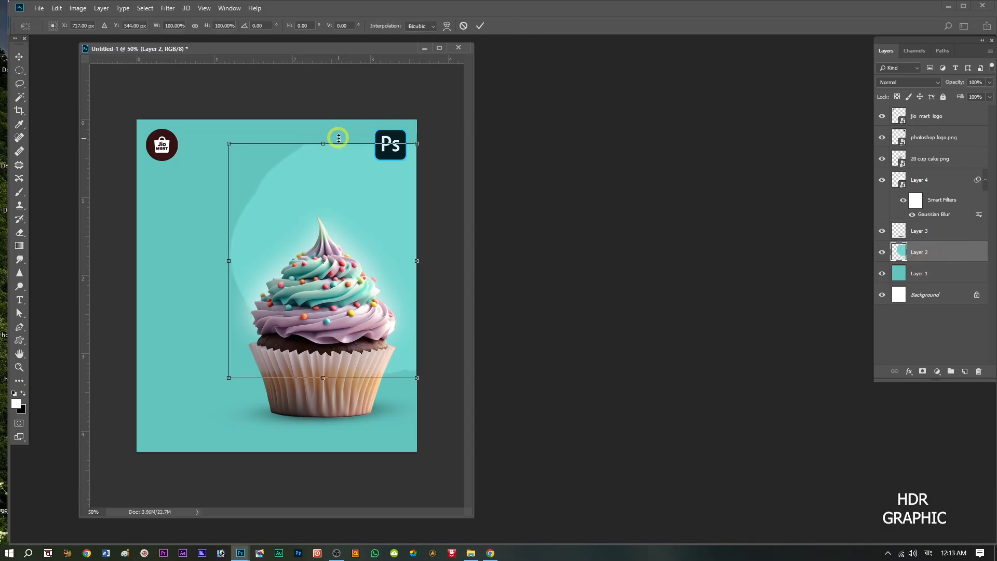
{"action": "left_click_drag", "start_coordinate": [330, 138], "coordinate": [325, 114]}
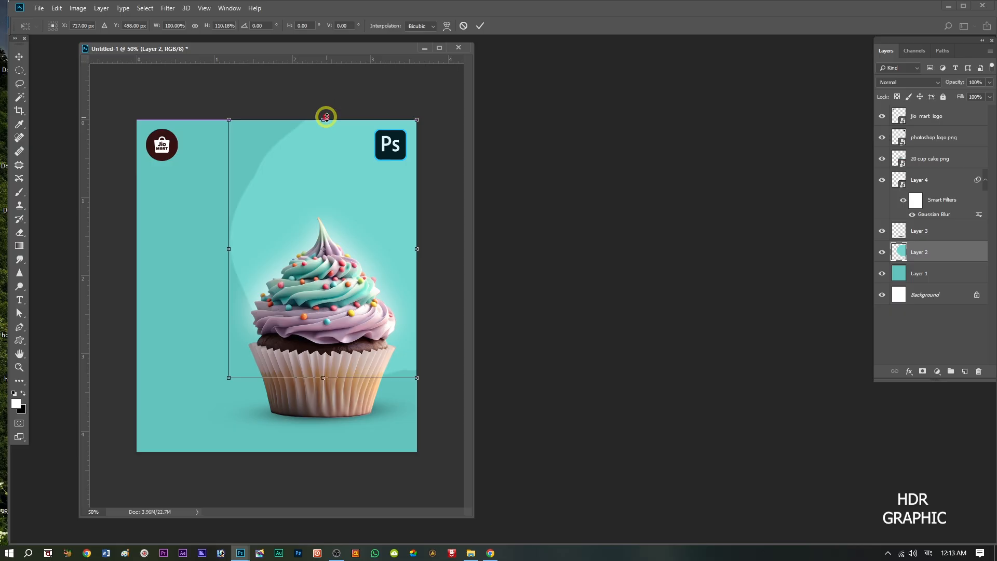
{"action": "key", "text": "Return"}
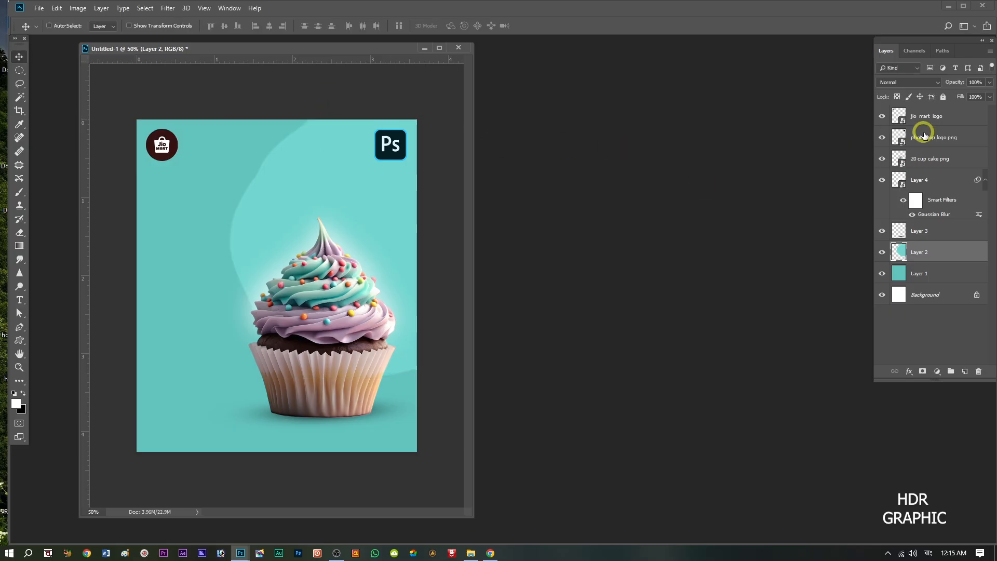
Add a Levels adjustment above the "20 cup cake png" layer with shadow input 9 and midtone 0.94.
{"action": "left_click", "coordinate": [901, 163]}
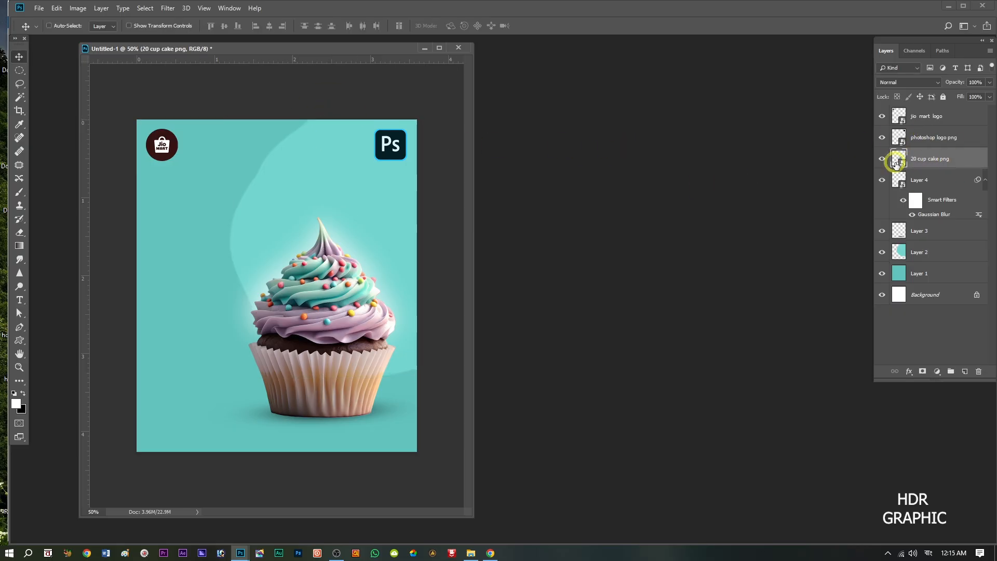
{"action": "left_click", "coordinate": [881, 159]}
{"action": "left_click", "coordinate": [881, 159]}
{"action": "left_click", "coordinate": [936, 371]}
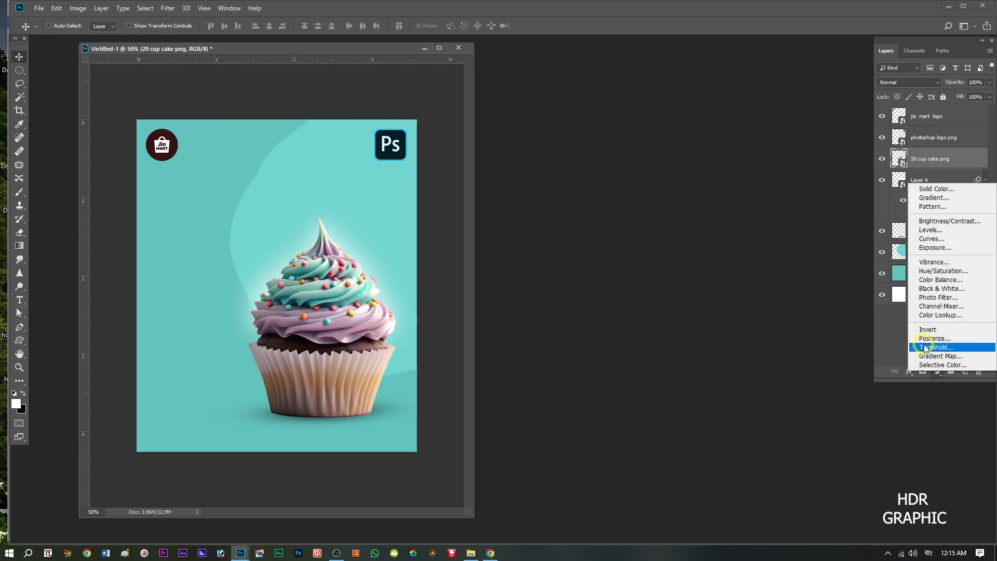
{"action": "left_click", "coordinate": [930, 229]}
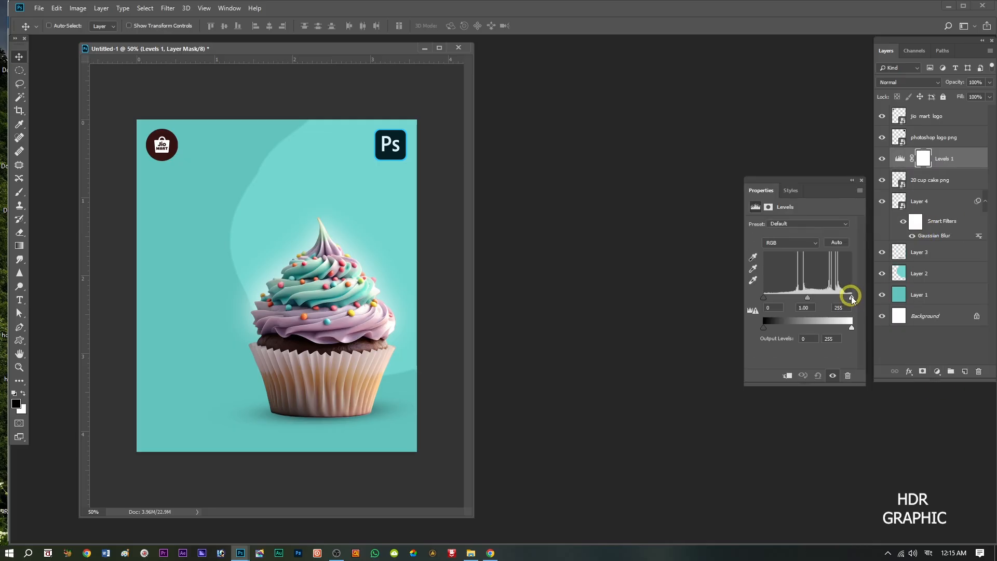
{"action": "left_click_drag", "start_coordinate": [768, 298], "coordinate": [811, 298]}
Clip the Levels adjustment to the "20 cup cake png" layer so it affects only the cupcake, and close its settings.
{"action": "left_click", "coordinate": [787, 375]}
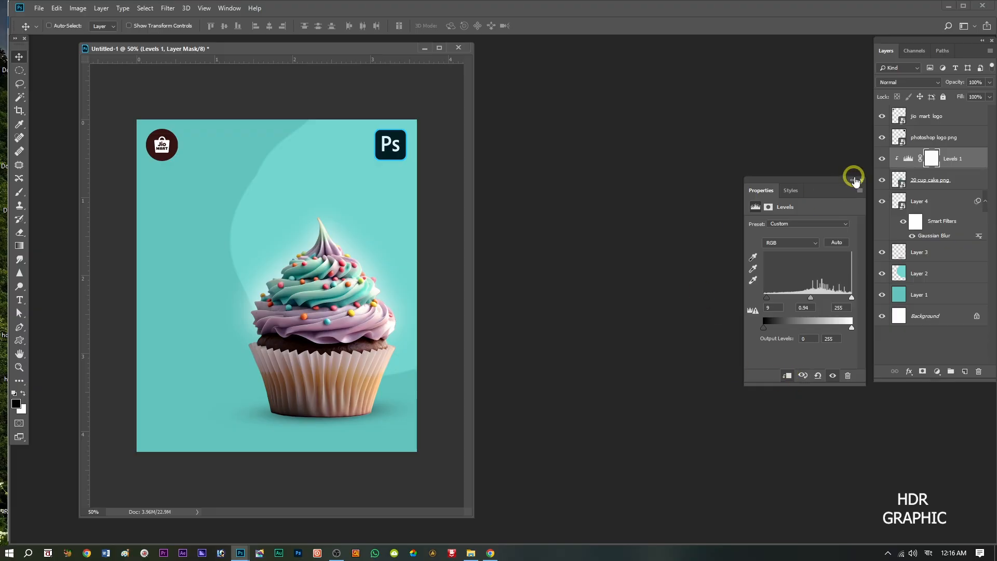
{"action": "left_click", "coordinate": [785, 377]}
{"action": "left_click", "coordinate": [788, 375]}
{"action": "left_click", "coordinate": [787, 375]}
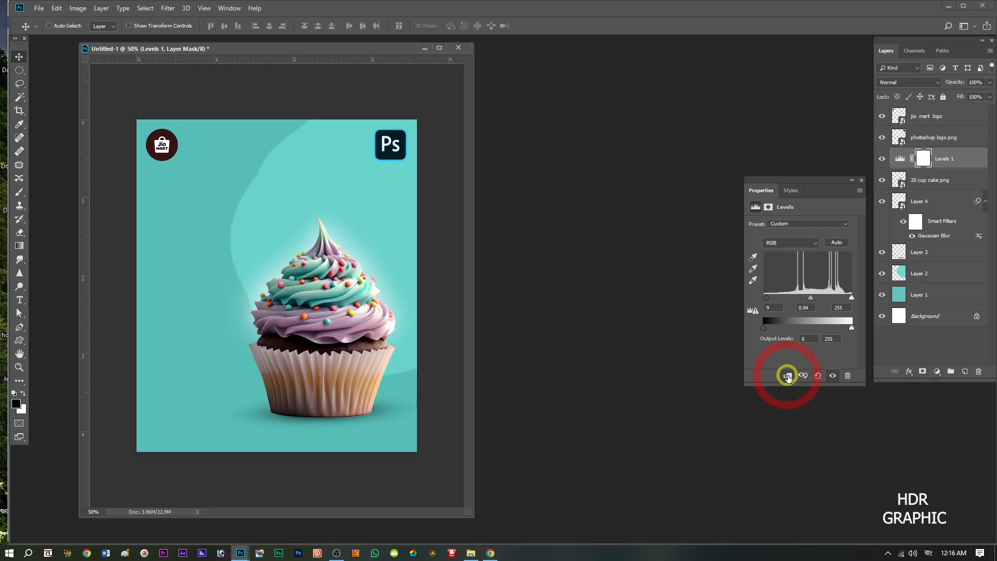
{"action": "left_click", "coordinate": [787, 376]}
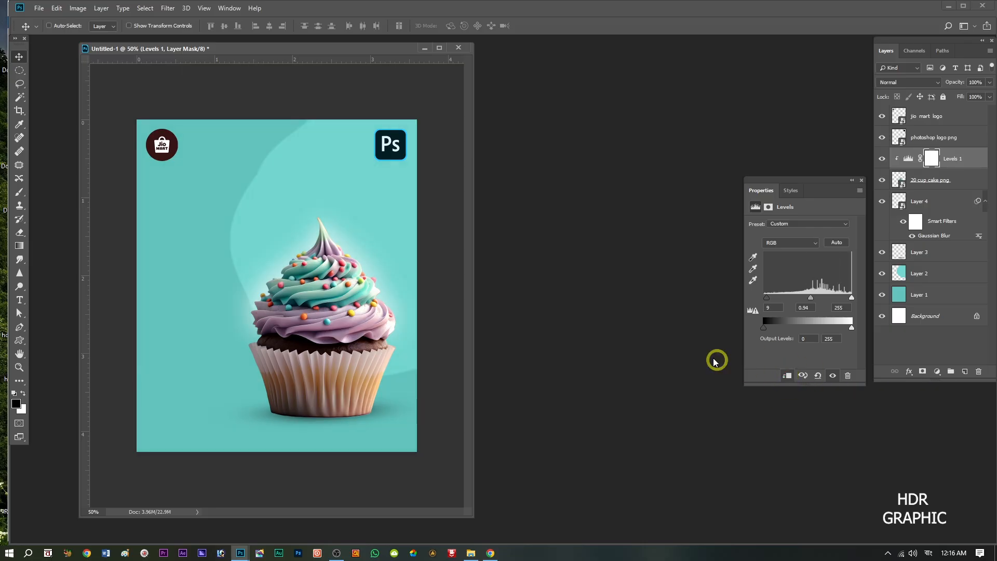
{"action": "left_click", "coordinate": [862, 181]}
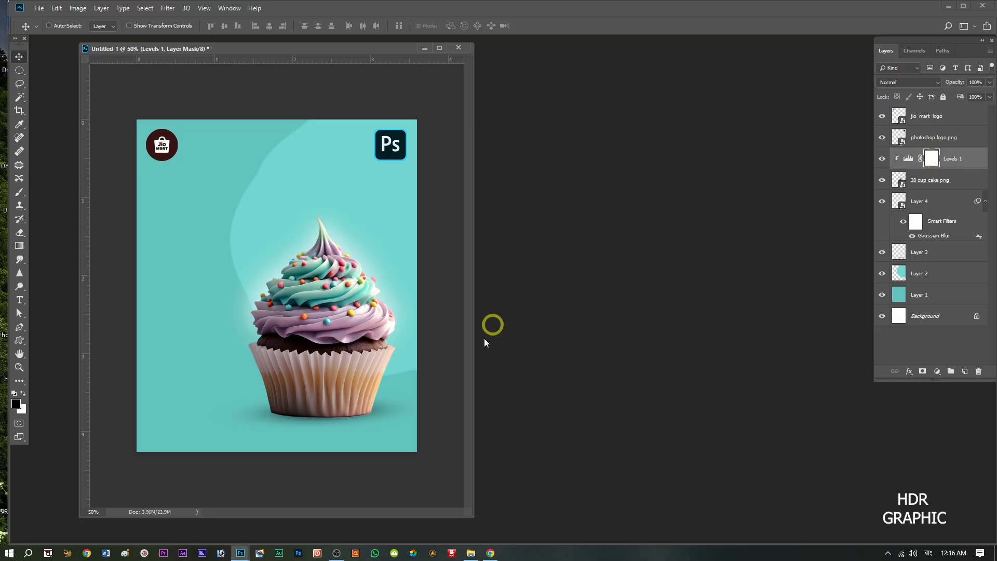
Paint black with an enlarged soft brush on the Levels mask around the cupcake's base to hide the darkening there.
{"action": "left_click", "coordinate": [20, 192]}
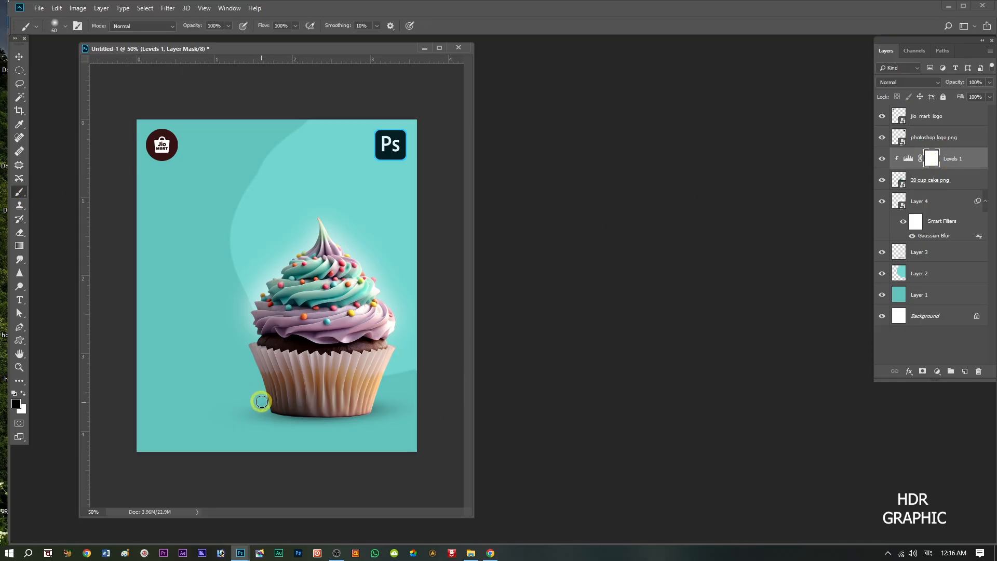
{"action": "key", "text": "bracketright"}
{"action": "key", "text": "bracketright"}
{"action": "key", "text": "bracketright"}
{"action": "left_click", "coordinate": [263, 412]}
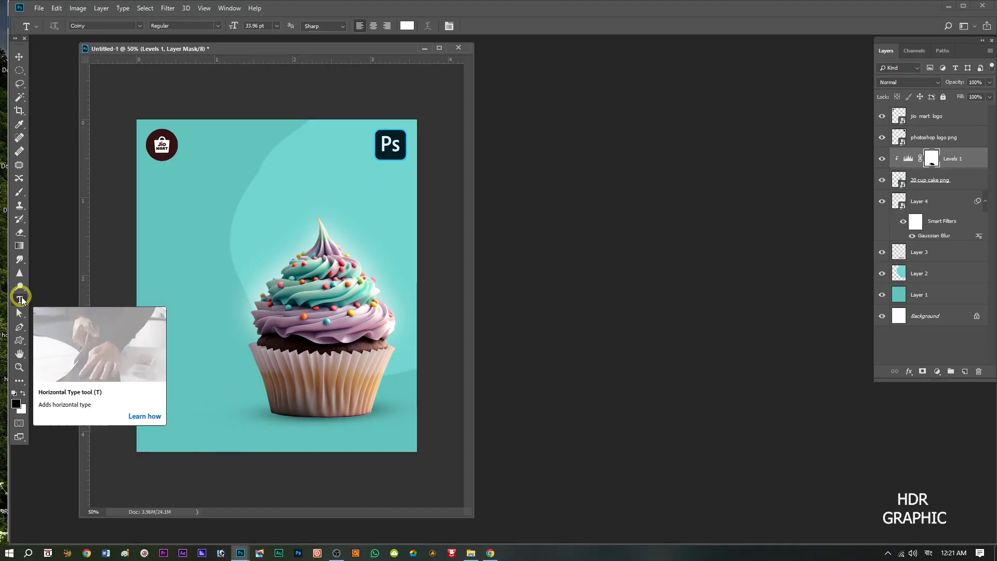
Add a white text layer reading "FESTIVE" below the Jio Mart logo.
{"action": "left_click", "coordinate": [20, 299]}
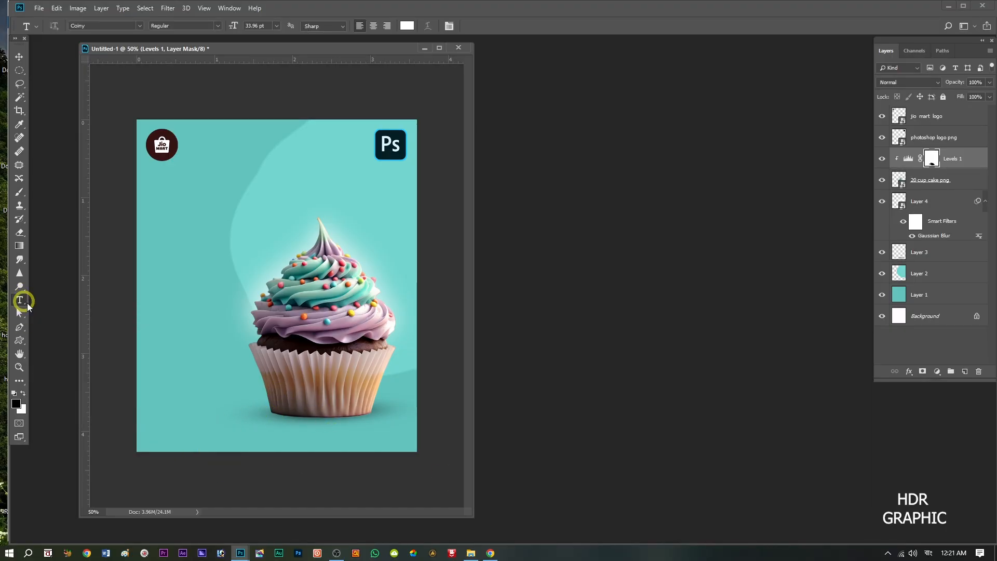
{"action": "left_click", "coordinate": [172, 216]}
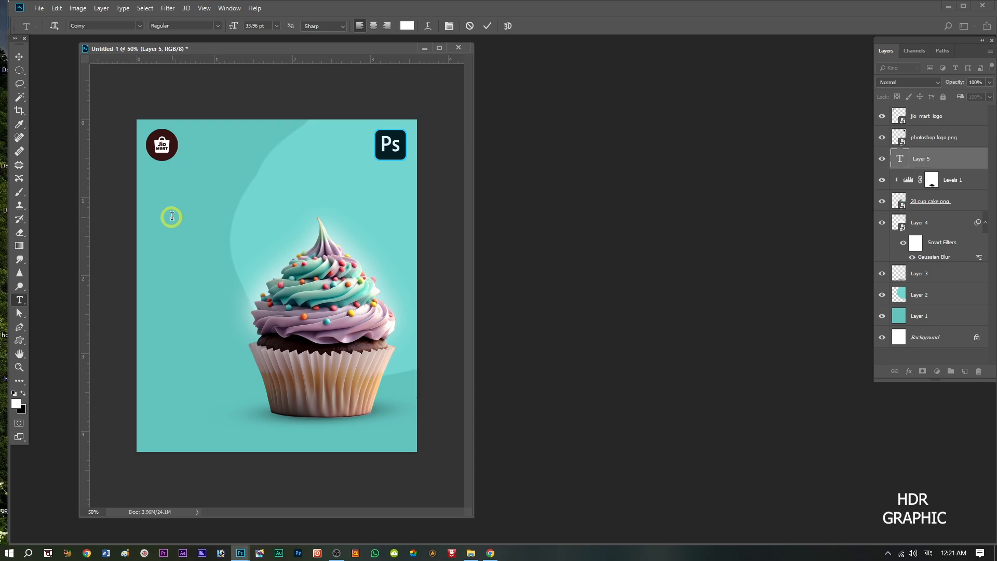
{"action": "type", "text": "FE"}
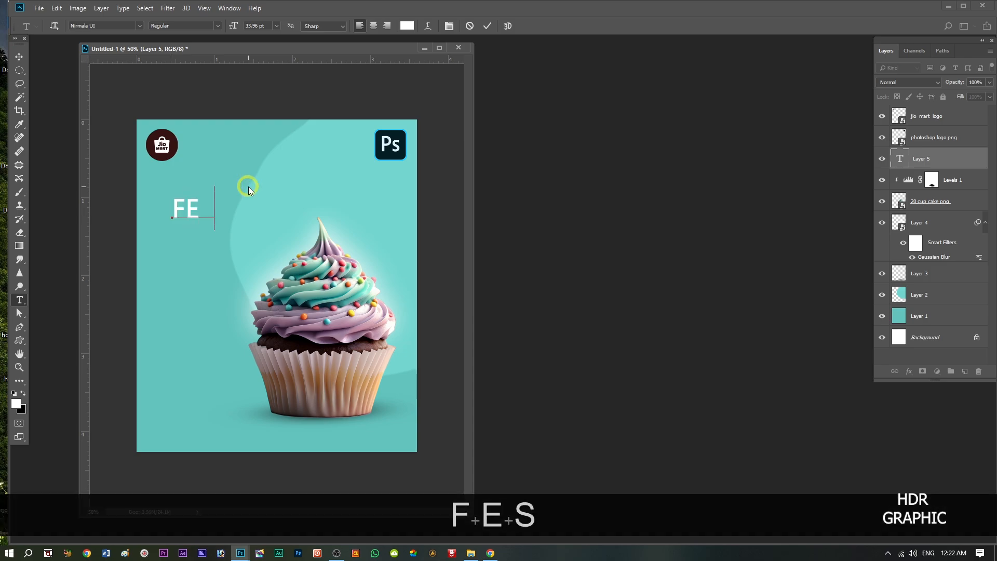
{"action": "type", "text": "STI"}
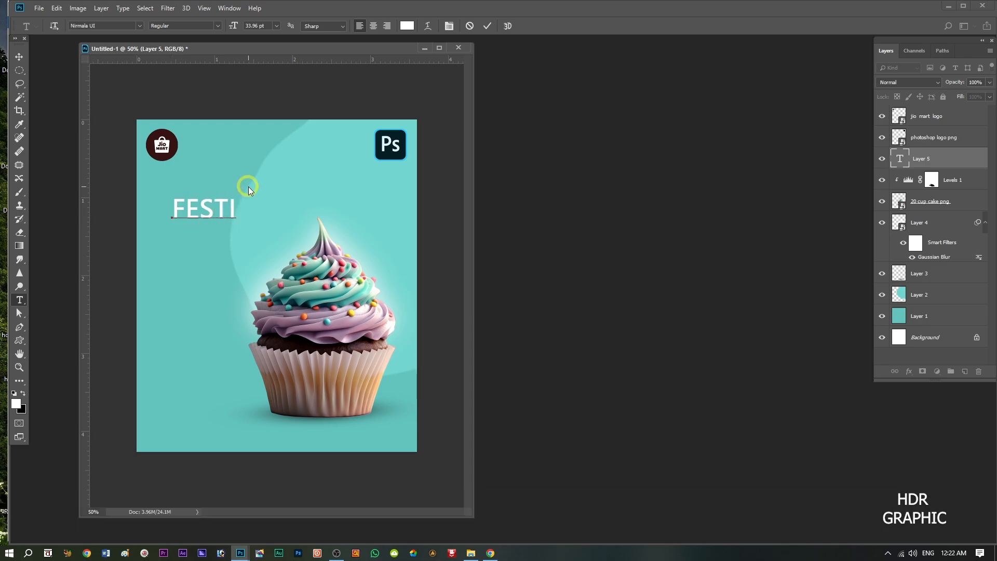
{"action": "type", "text": "VE"}
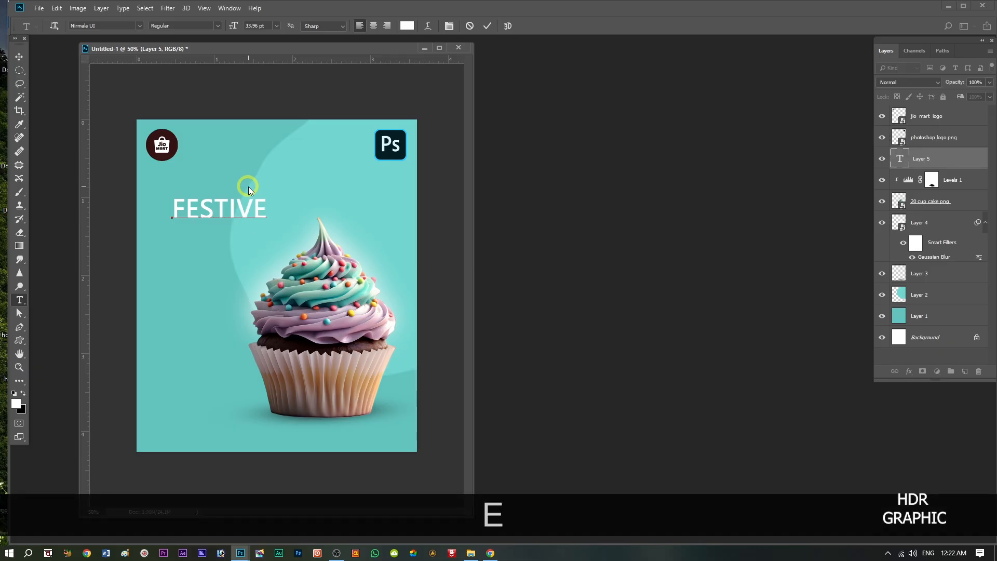
Set the "FESTIVE" text in the Titan One font.
{"action": "left_click_drag", "start_coordinate": [268, 204], "coordinate": [172, 211]}
{"action": "left_click", "coordinate": [104, 25]}
{"action": "type", "text": "titan"}
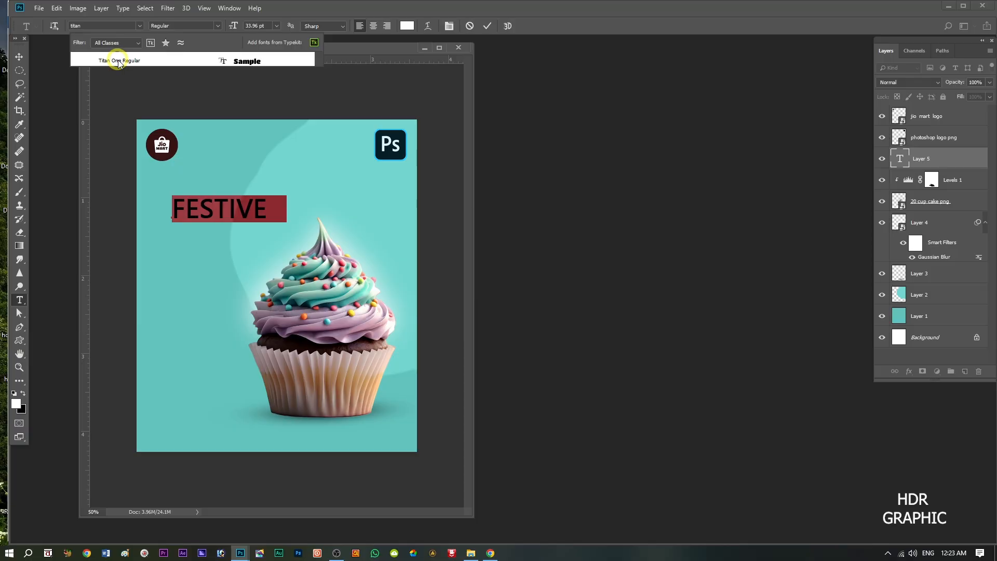
{"action": "left_click", "coordinate": [114, 60]}
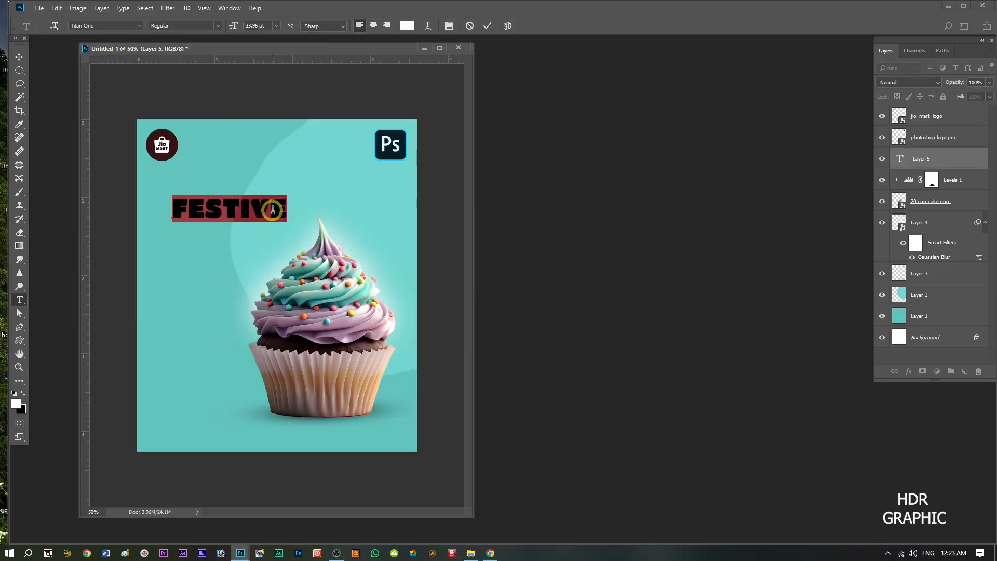
Scale the "FESTIVE" text down and position it just beneath the Jio Mart logo, slightly indented from the canvas's left edge.
{"action": "left_click", "coordinate": [19, 56]}
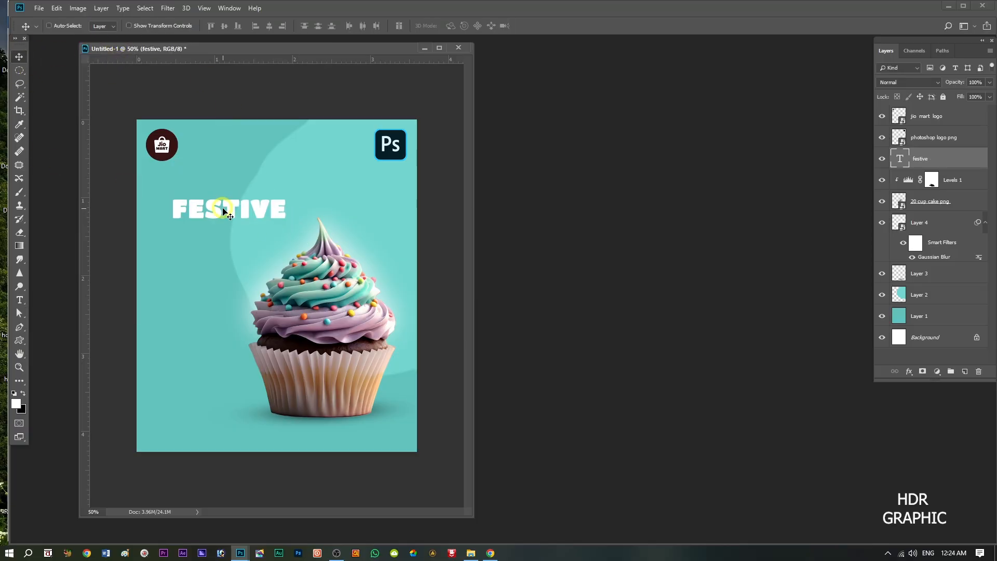
{"action": "left_click_drag", "start_coordinate": [235, 213], "coordinate": [222, 182]}
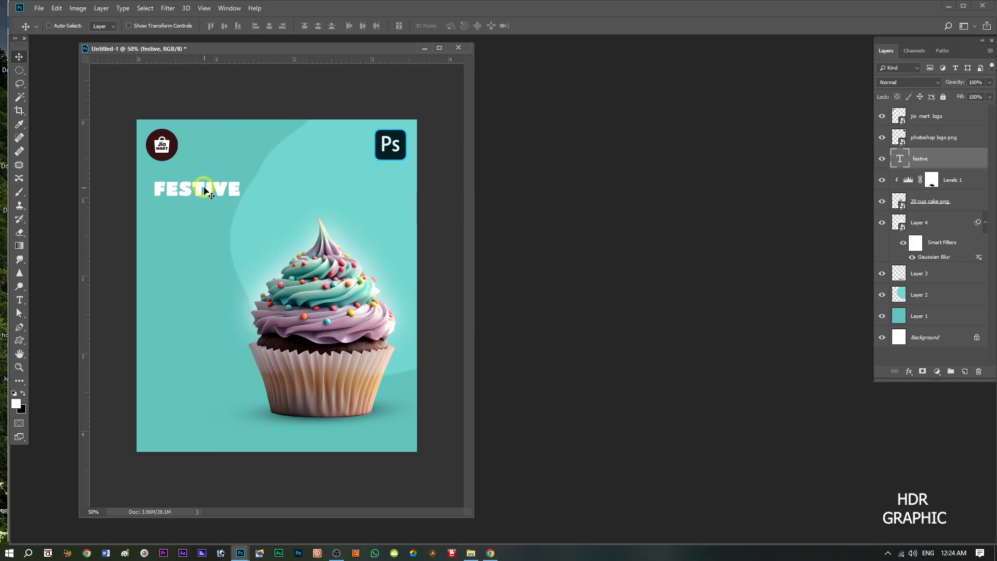
{"action": "left_click_drag", "start_coordinate": [200, 195], "coordinate": [206, 195]}
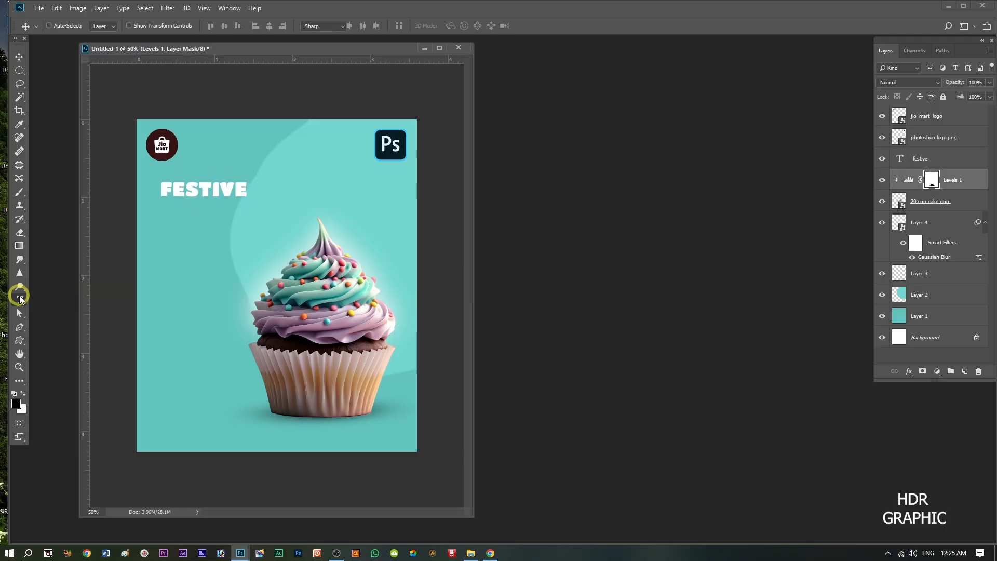
Add a second white text layer reading "OFFER" at 19.13 pt below "FESTIVE".
{"action": "left_click", "coordinate": [21, 300]}
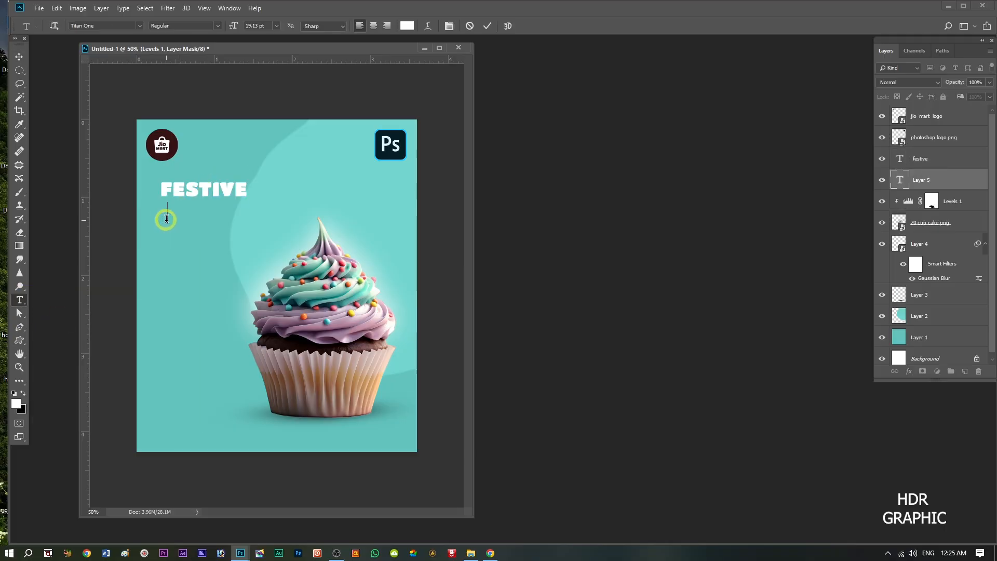
{"action": "type", "text": "OFF "}
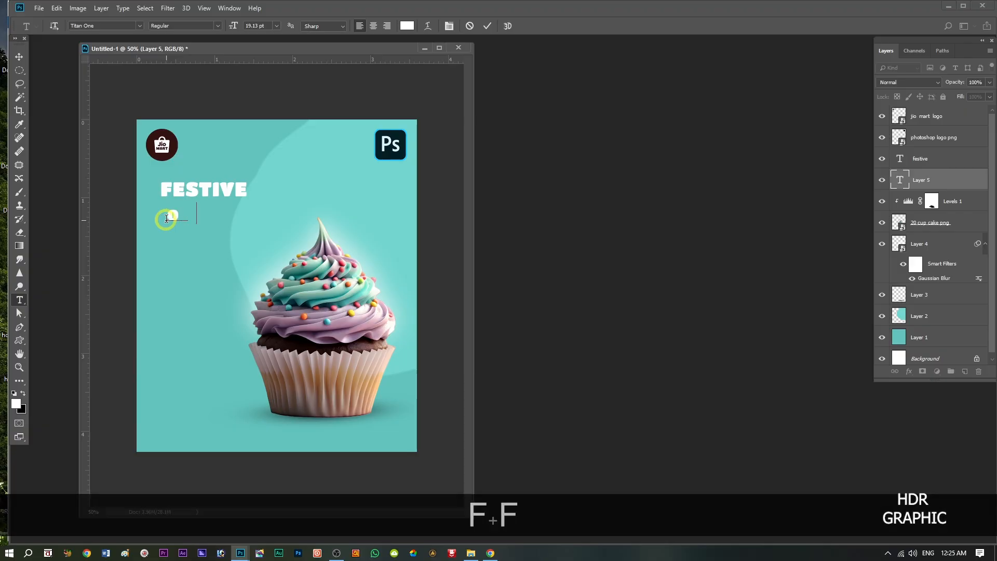
{"action": "type", "text": "ER"}
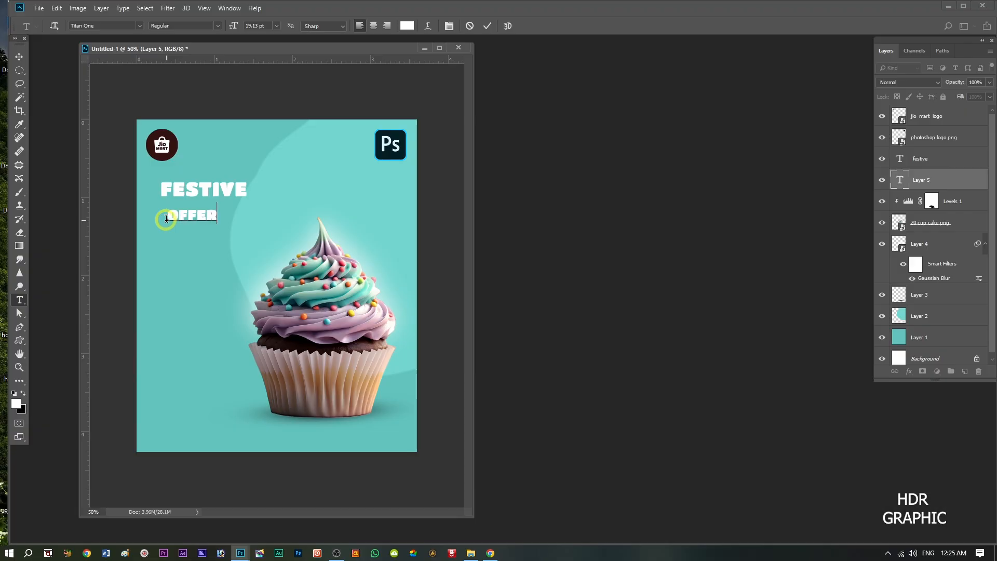
Change the "OFFER" text to a font matching "whata" and place it directly under "FESTIVE", aligned to its left edge.
{"action": "double_click", "coordinate": [899, 179]}
{"action": "left_click", "coordinate": [107, 25]}
{"action": "type", "text": "whata"}
{"action": "left_click", "coordinate": [113, 71]}
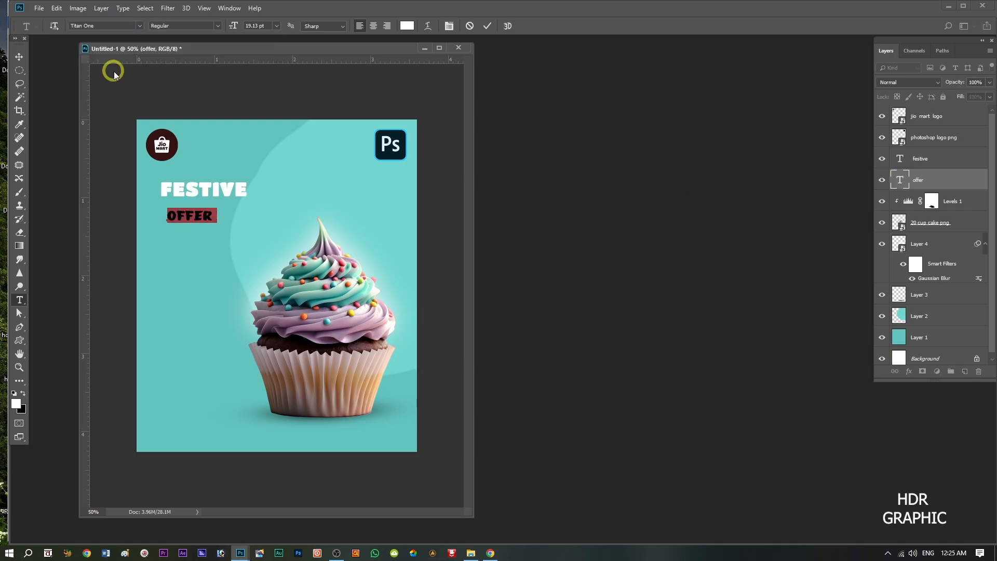
{"action": "left_click", "coordinate": [18, 56]}
{"action": "mouse_move", "coordinate": [189, 220]}
{"action": "left_mouse_down"}
{"action": "mouse_move", "coordinate": [186, 198]}
{"action": "mouse_move", "coordinate": [184, 210]}
{"action": "left_mouse_up"}
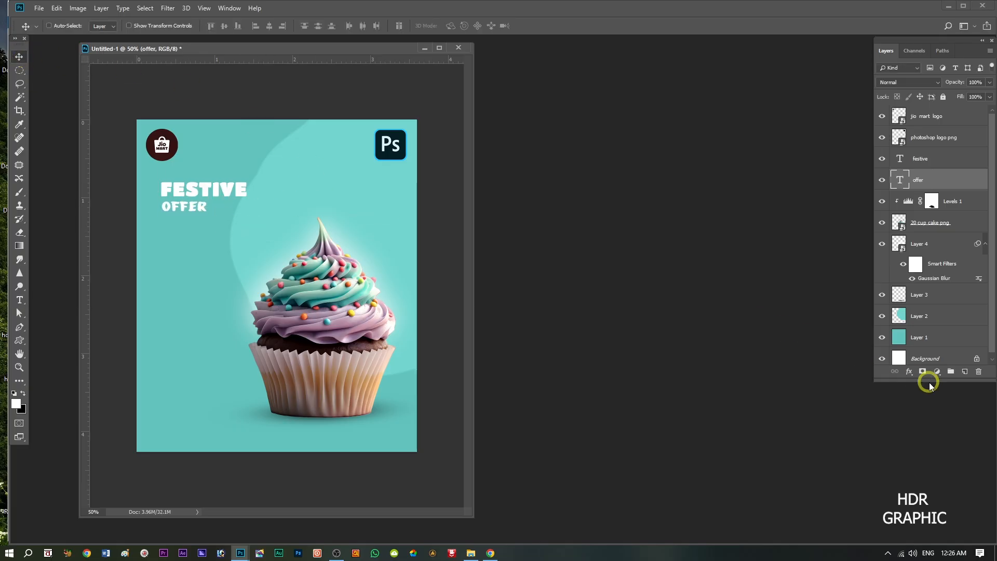
Add a Drop Shadow effect to the "OFFER" text and set its opacity to 36%.
{"action": "left_click", "coordinate": [908, 371]}
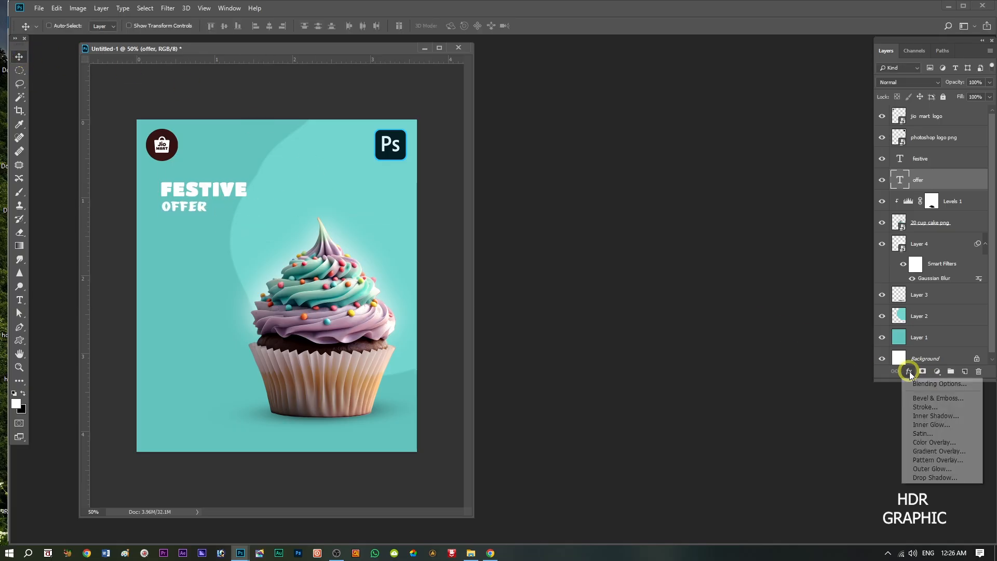
{"action": "left_click", "coordinate": [923, 477]}
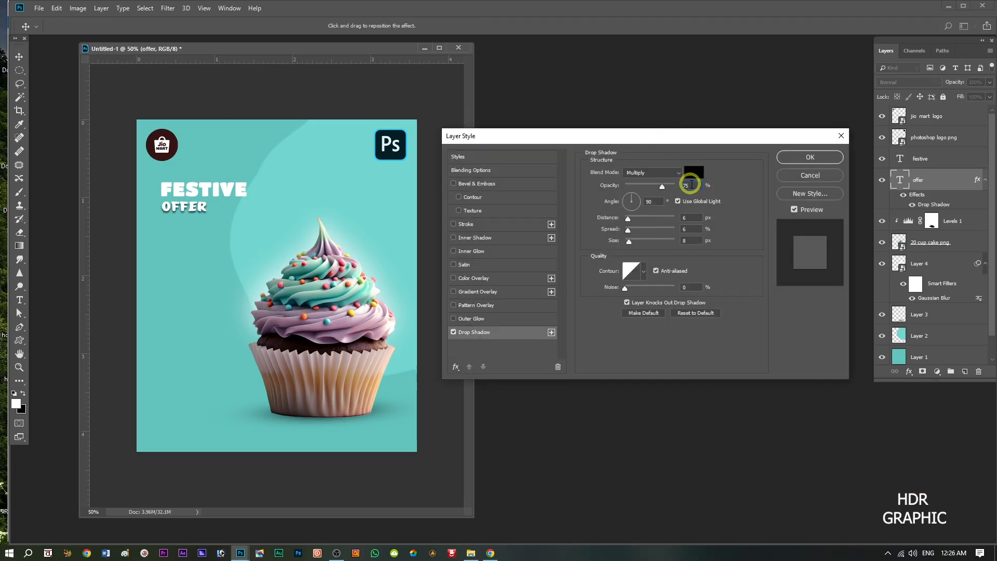
{"action": "key", "text": "BackSpace"}
{"action": "key", "text": "BackSpace"}
{"action": "type", "text": "36"}
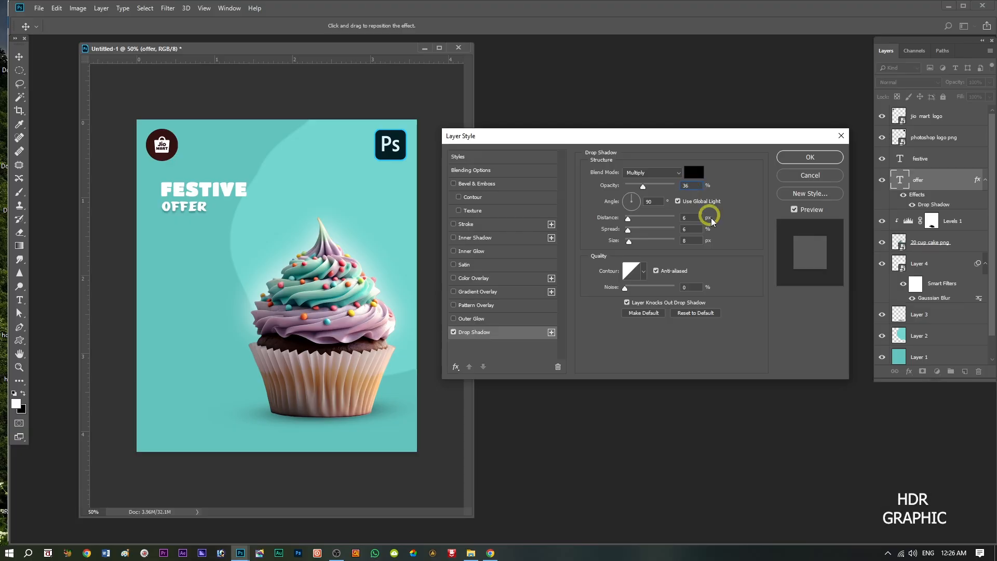
Set the "OFFER" drop shadow's distance to 4 px, spread to 5% and size to 5 px, and apply the effect.
{"action": "key", "text": "BackSpace"}
{"action": "type", "text": "4"}
{"action": "left_click", "coordinate": [789, 223]}
{"action": "left_click", "coordinate": [690, 233]}
{"action": "key", "text": "BackSpace"}
{"action": "type", "text": "5"}
{"action": "left_click", "coordinate": [750, 211]}
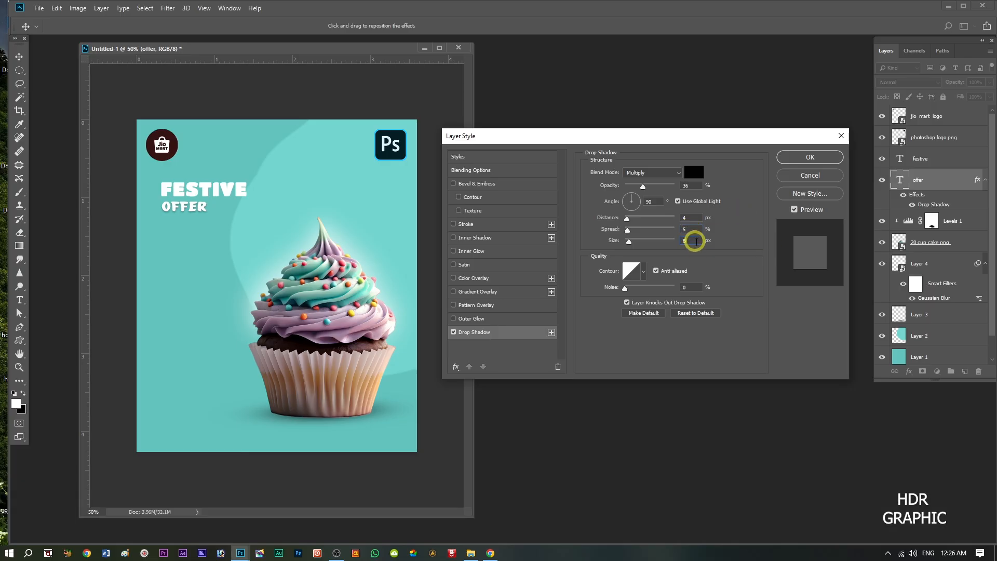
{"action": "key", "text": "BackSpace"}
{"action": "type", "text": "5"}
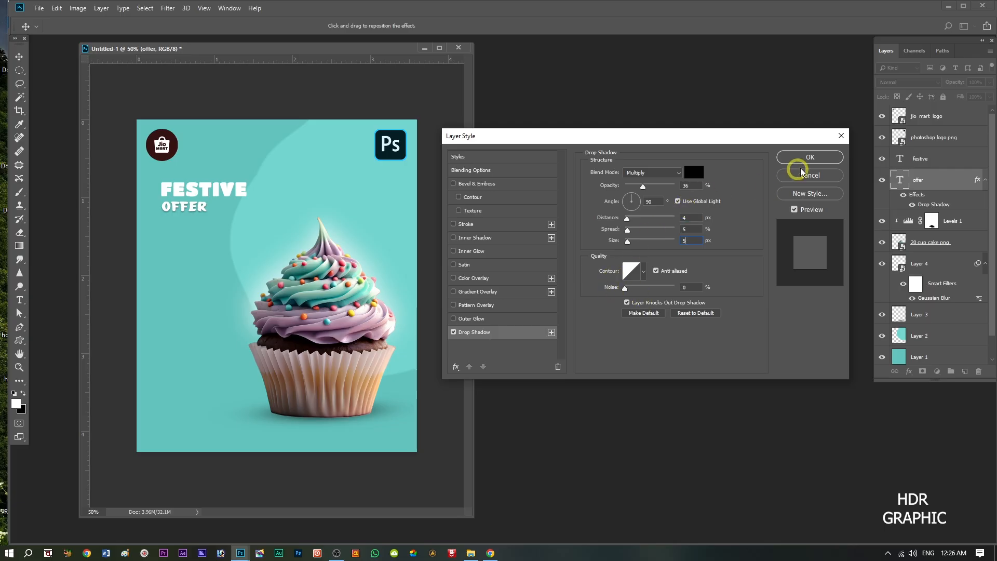
{"action": "left_click", "coordinate": [809, 156]}
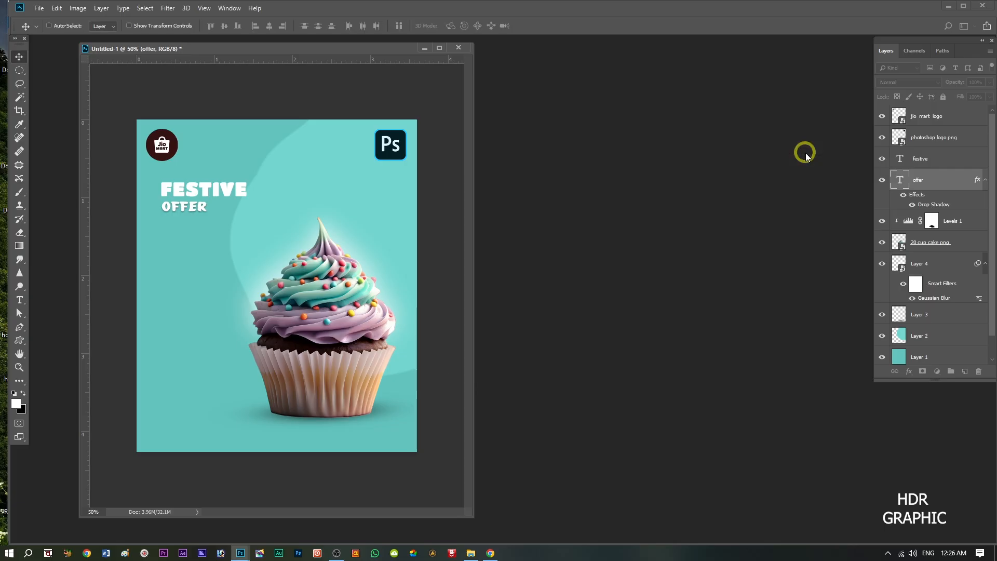
Apply a Drop Shadow effect to the "FESTIVE" text layer, keeping the offered settings.
{"action": "left_click", "coordinate": [935, 160]}
{"action": "left_click", "coordinate": [908, 371]}
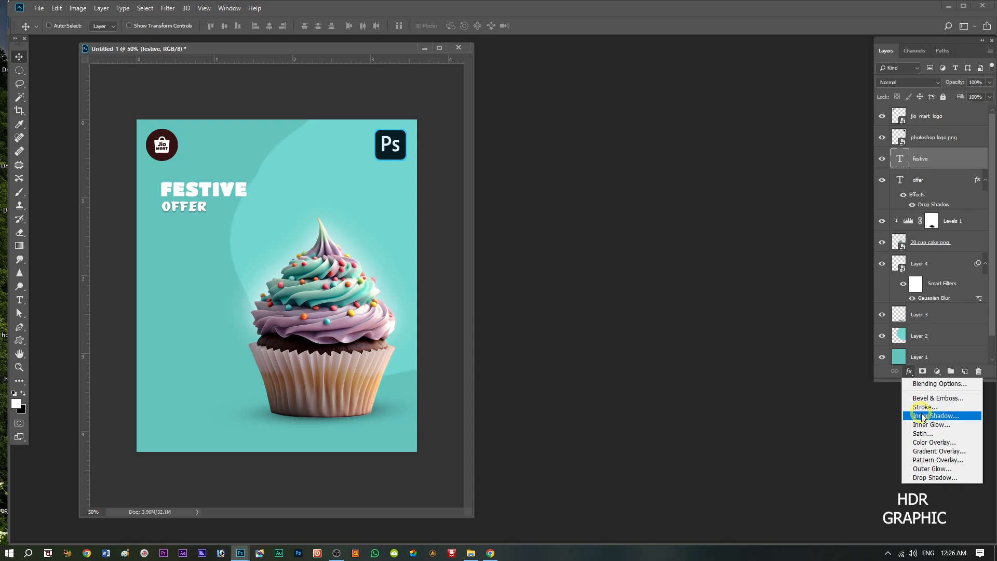
{"action": "left_click", "coordinate": [923, 478]}
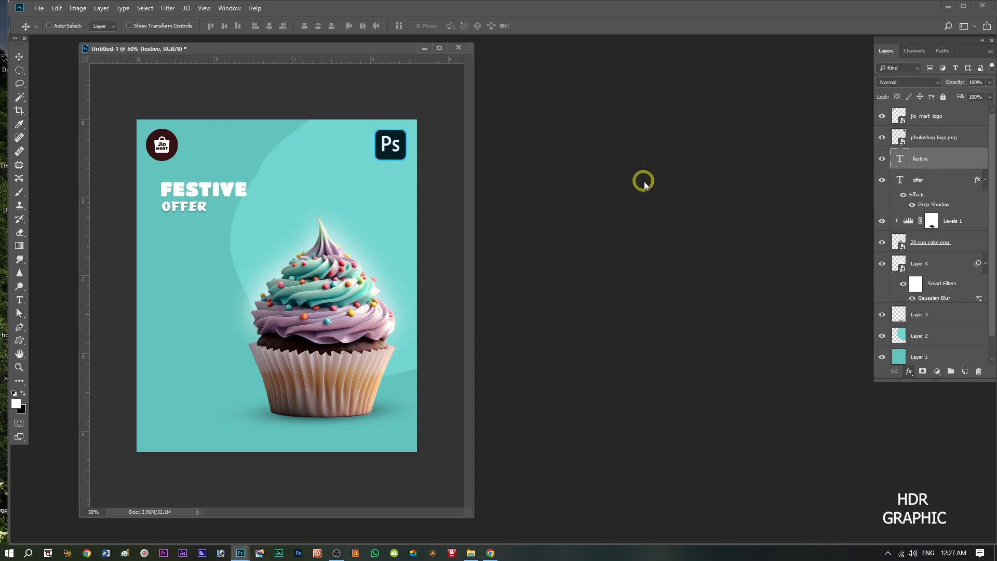
{"action": "left_click", "coordinate": [808, 157]}
Add a white "20" text in Titan One and place it below the Photoshop logo, level with "FESTIVE".
{"action": "key", "text": "t"}
{"action": "left_click", "coordinate": [158, 254]}
{"action": "type", "text": "20"}
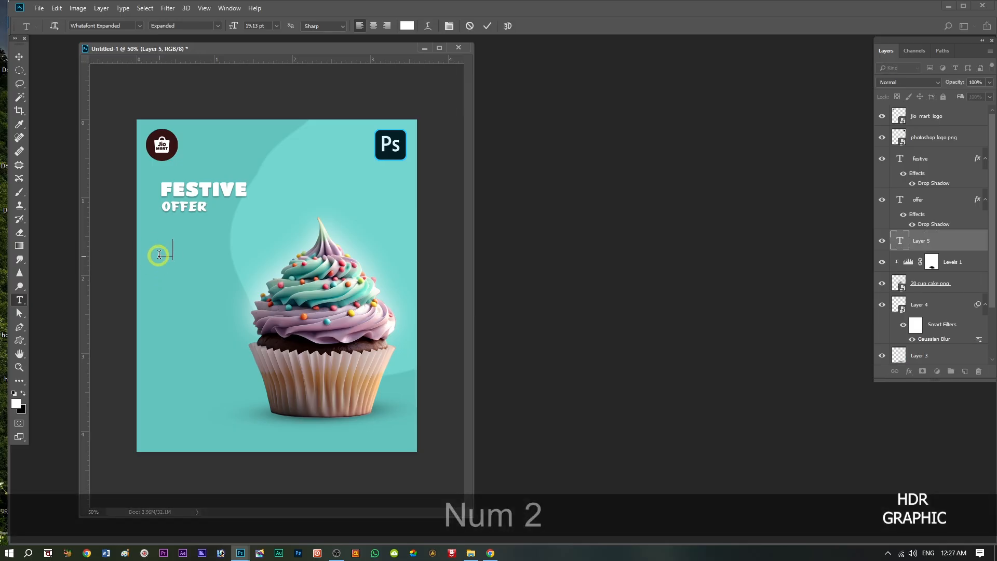
{"action": "key", "text": "ctrl+a"}
{"action": "left_click", "coordinate": [139, 26]}
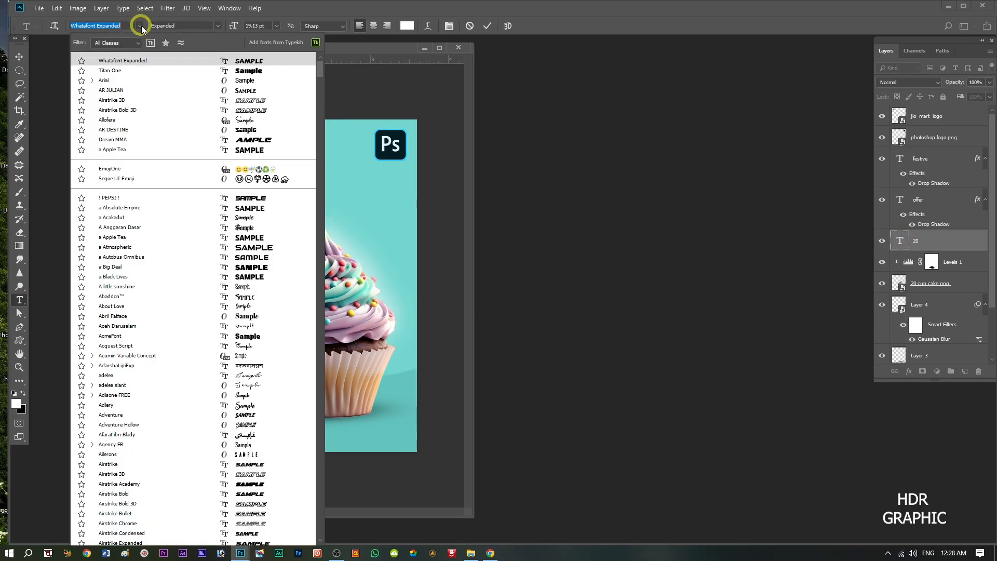
{"action": "left_click", "coordinate": [116, 73]}
{"action": "key", "text": "ctrl+Return"}
{"action": "left_click_drag", "start_coordinate": [172, 252], "coordinate": [362, 195]}
Add a separate "%" text layer and place it directly beside the "20".
{"action": "left_click", "coordinate": [386, 190]}
{"action": "type", "text": "%"}
{"action": "left_click", "coordinate": [20, 57]}
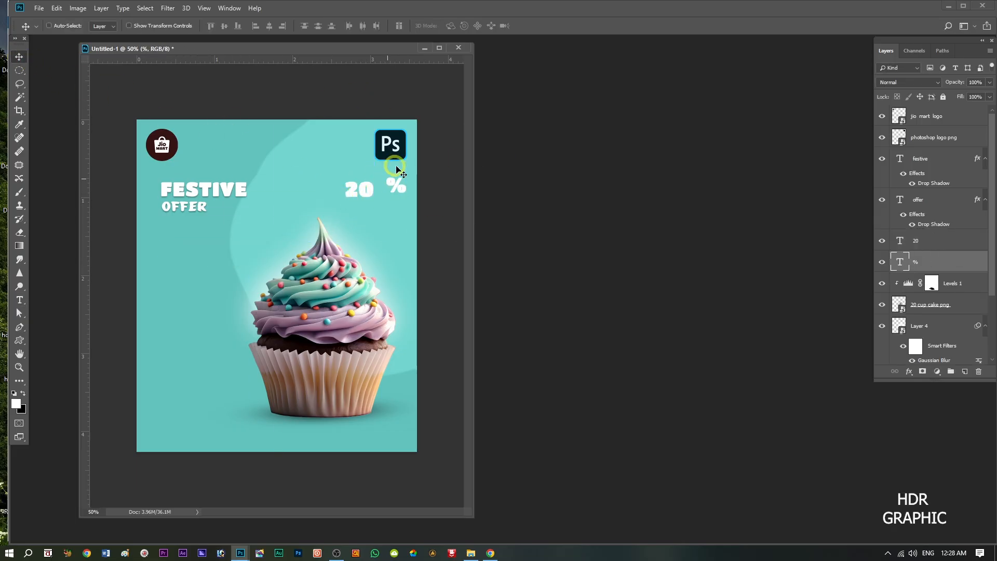
{"action": "left_click_drag", "start_coordinate": [397, 185], "coordinate": [388, 189]}
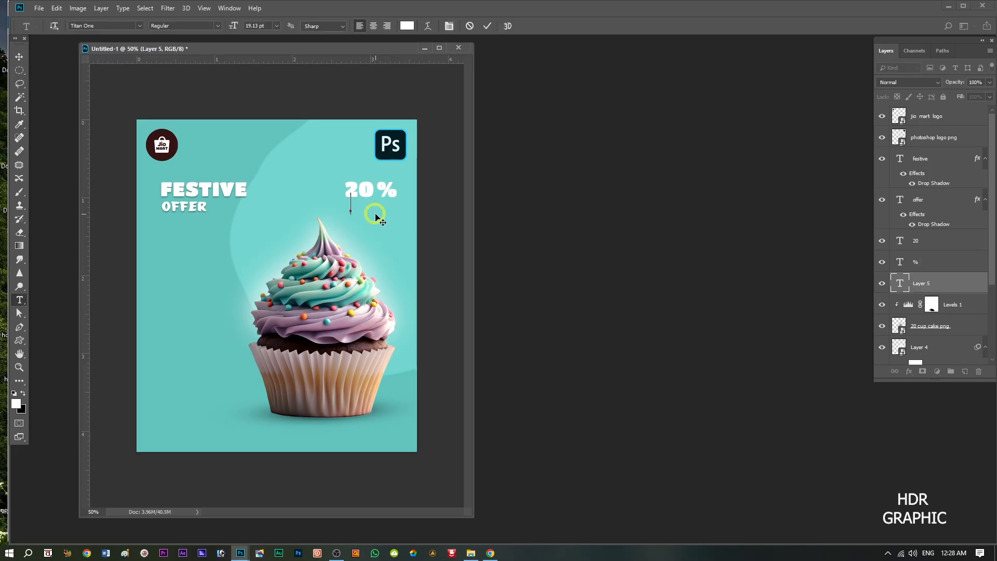
Add an "OFF" text layer and place it just beneath "20", aligned to its left edge.
{"action": "type", "text": "off"}
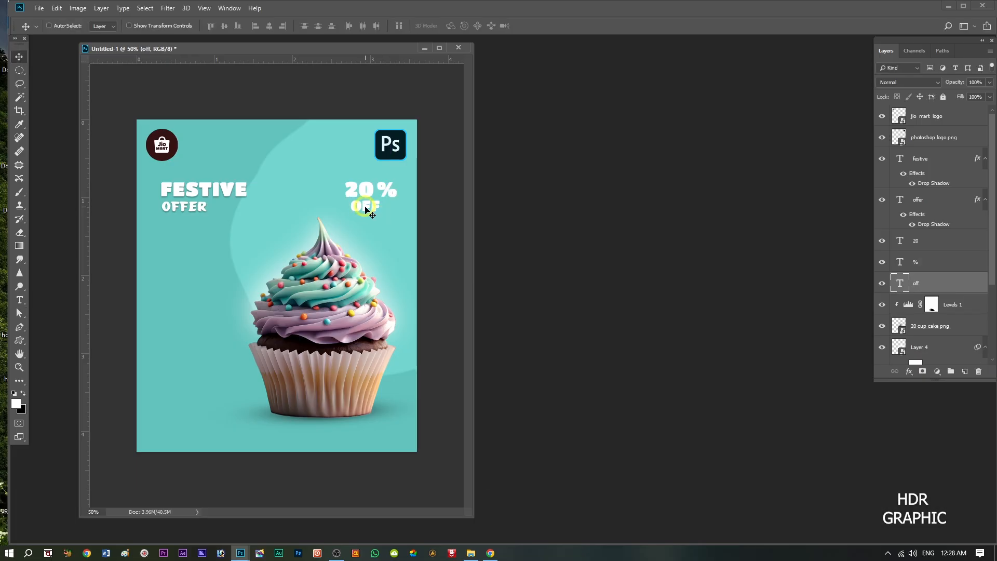
{"action": "left_click_drag", "start_coordinate": [366, 207], "coordinate": [359, 209]}
Rotate the "20", "%" and "OFF" text layers together clockwise by about 15 degrees.
{"action": "left_click", "coordinate": [929, 246], "text": "shift"}
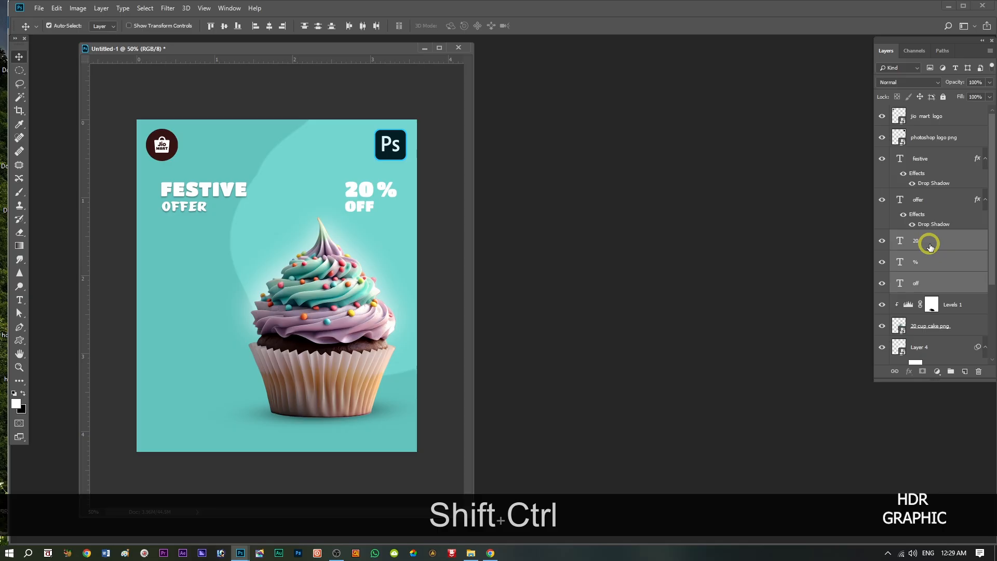
{"action": "key", "text": "ctrl+t"}
{"action": "left_click_drag", "start_coordinate": [335, 173], "coordinate": [338, 167]}
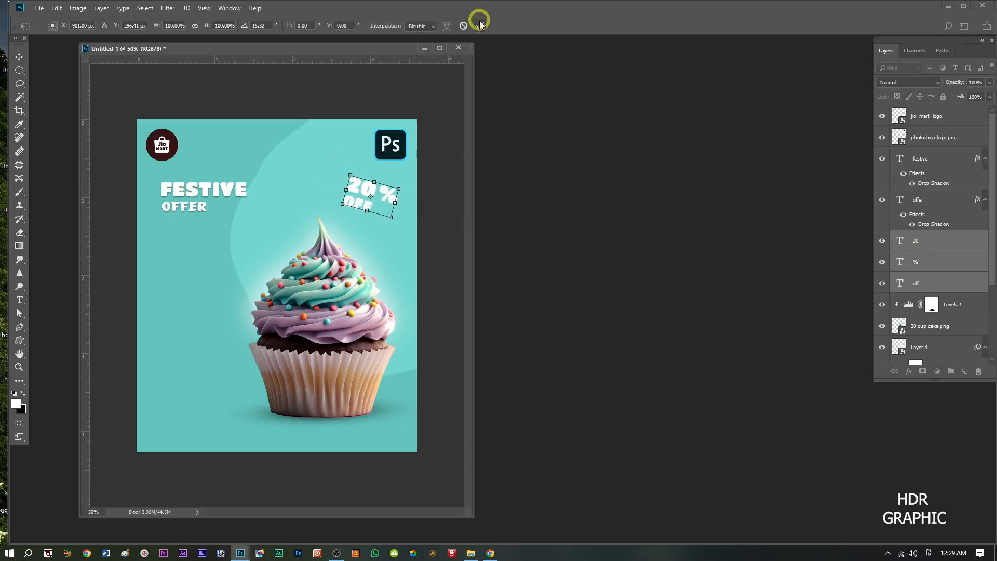
{"action": "left_click", "coordinate": [479, 26]}
Copy the layer style of "OFFER" and paste it onto the "20", "%" and "OFF" layers.
{"action": "left_click", "coordinate": [954, 225]}
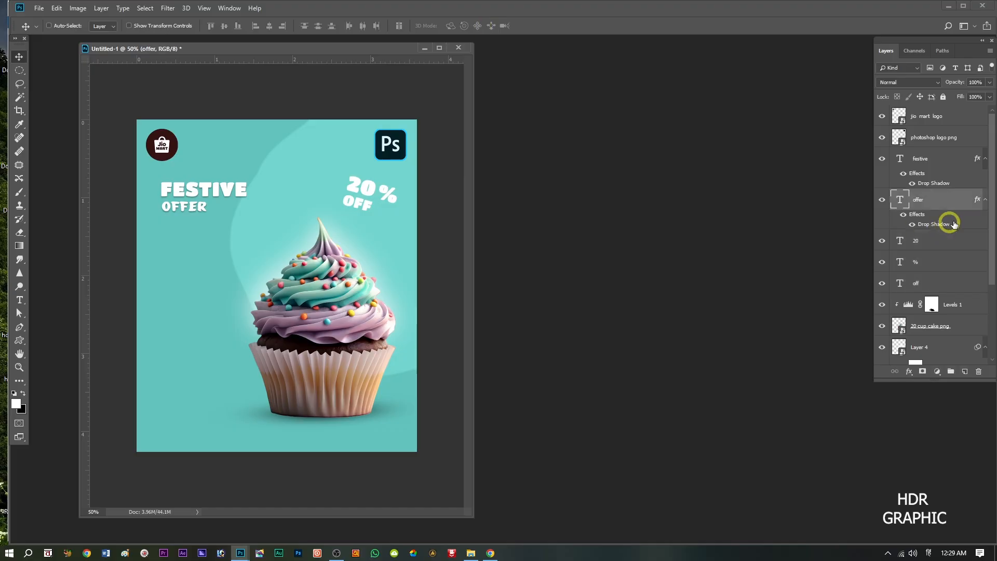
{"action": "right_click", "coordinate": [978, 202]}
{"action": "left_click", "coordinate": [940, 328]}
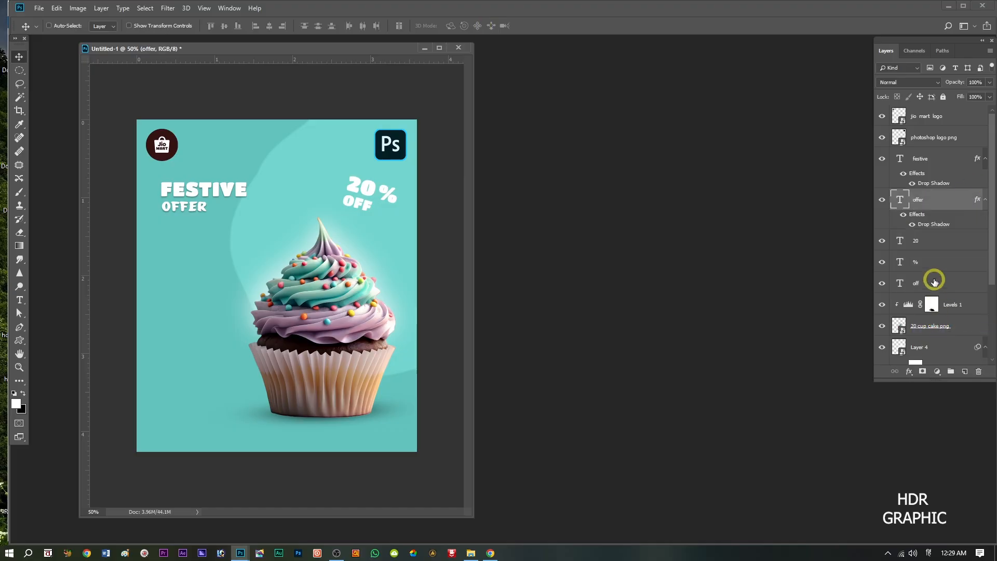
{"action": "left_click", "coordinate": [935, 244]}
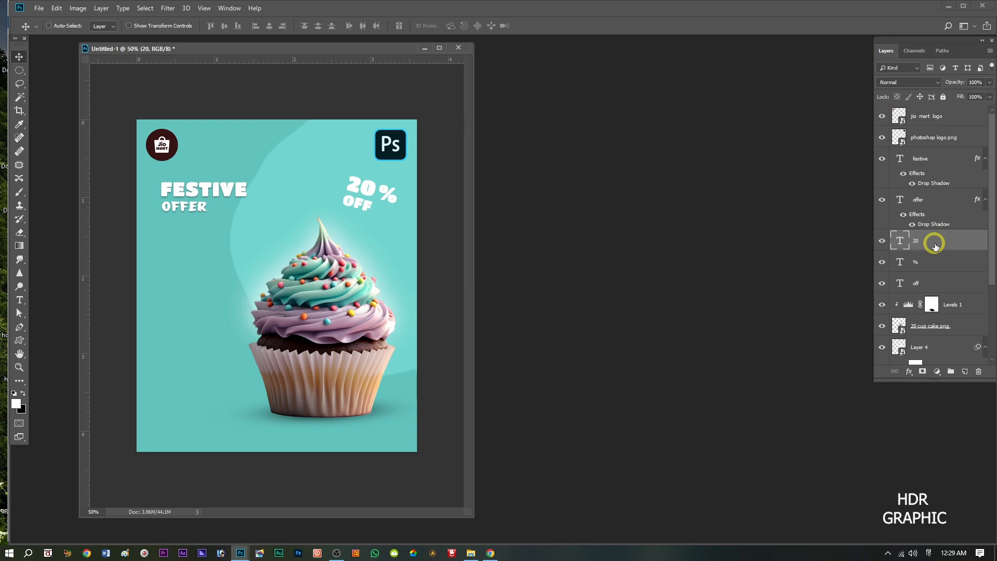
{"action": "left_click", "coordinate": [942, 283], "text": "shift"}
{"action": "right_click", "coordinate": [942, 283]}
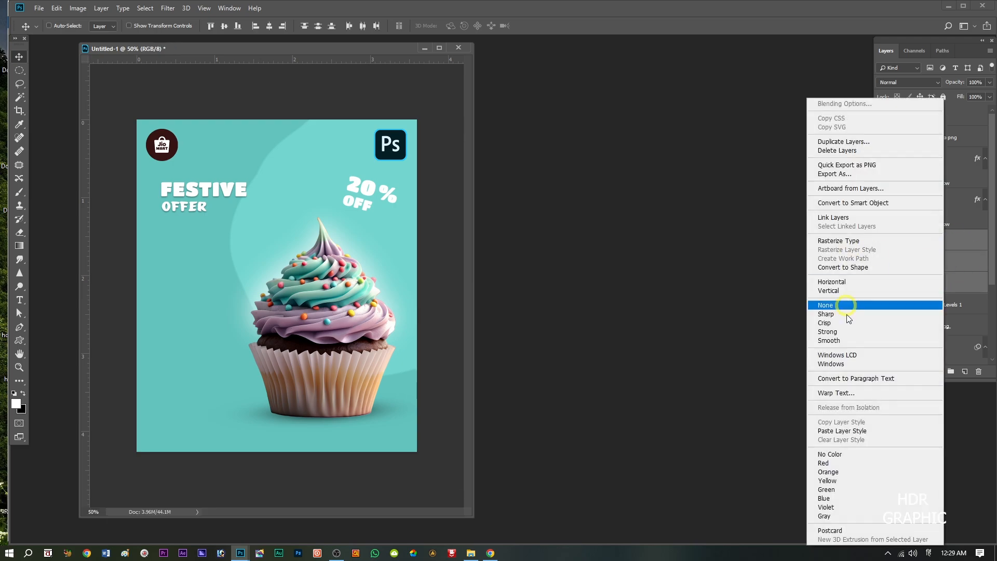
{"action": "left_click", "coordinate": [842, 431]}
Change the "OFF" text's font to Berlin Sans FB Demi Bold.
{"action": "double_click", "coordinate": [892, 324]}
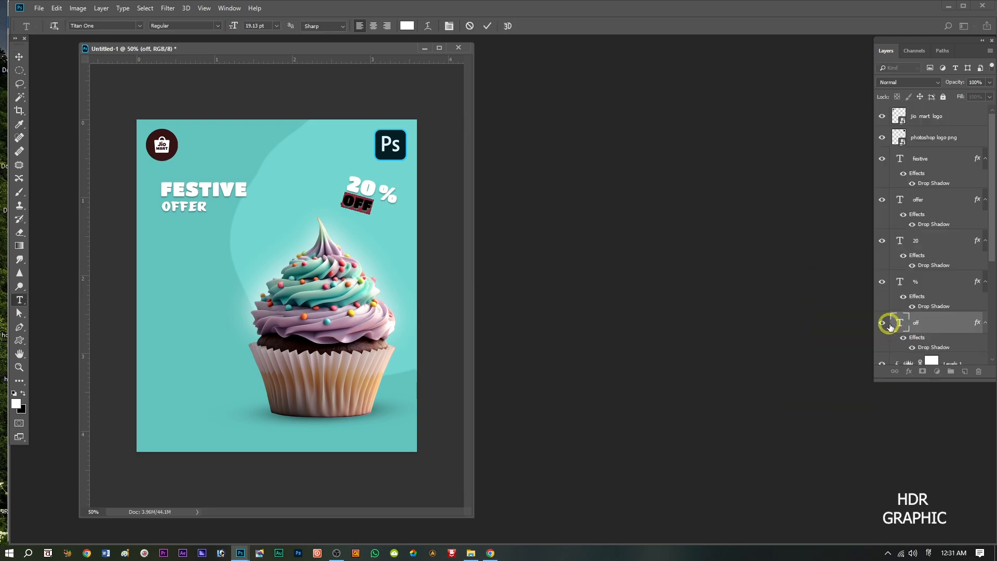
{"action": "left_click", "coordinate": [111, 24]}
{"action": "type", "text": "Berlin Sans F"}
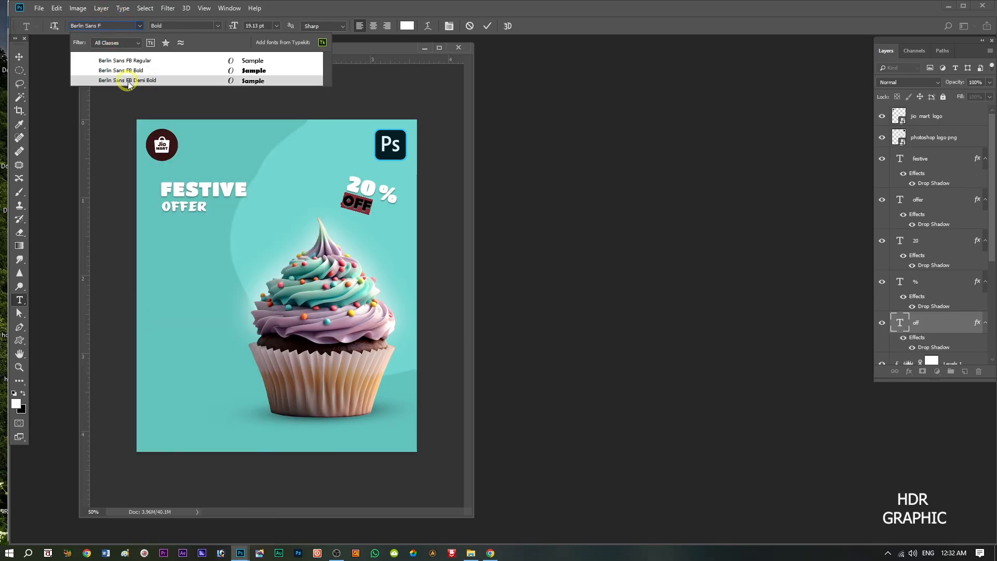
{"action": "left_click", "coordinate": [128, 81]}
{"action": "left_click", "coordinate": [19, 56]}
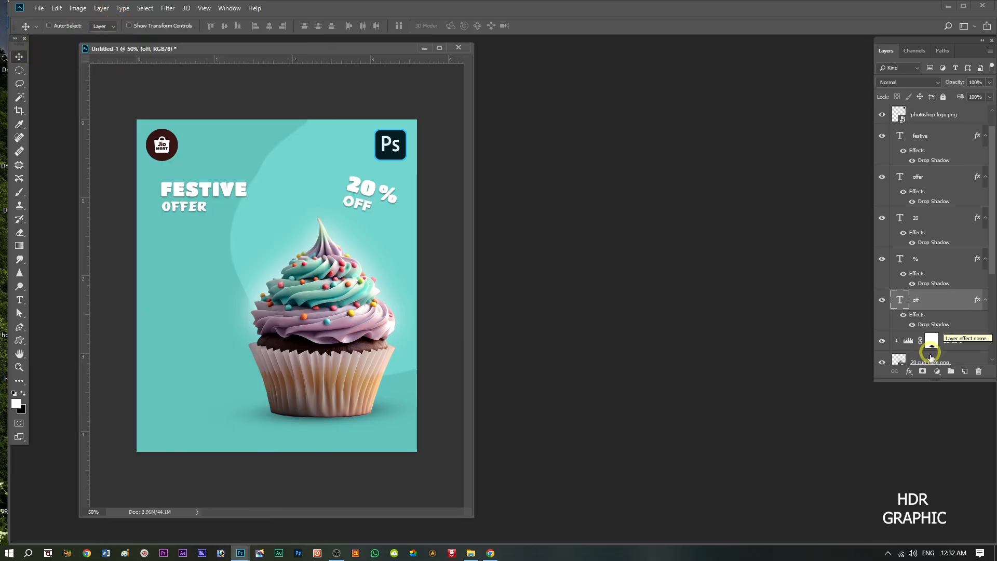
Add a 1 px black outside stroke at 44% opacity to each of the "OFF", "%" and "20" text layers.
{"action": "left_click", "coordinate": [909, 371]}
{"action": "left_click", "coordinate": [921, 407]}
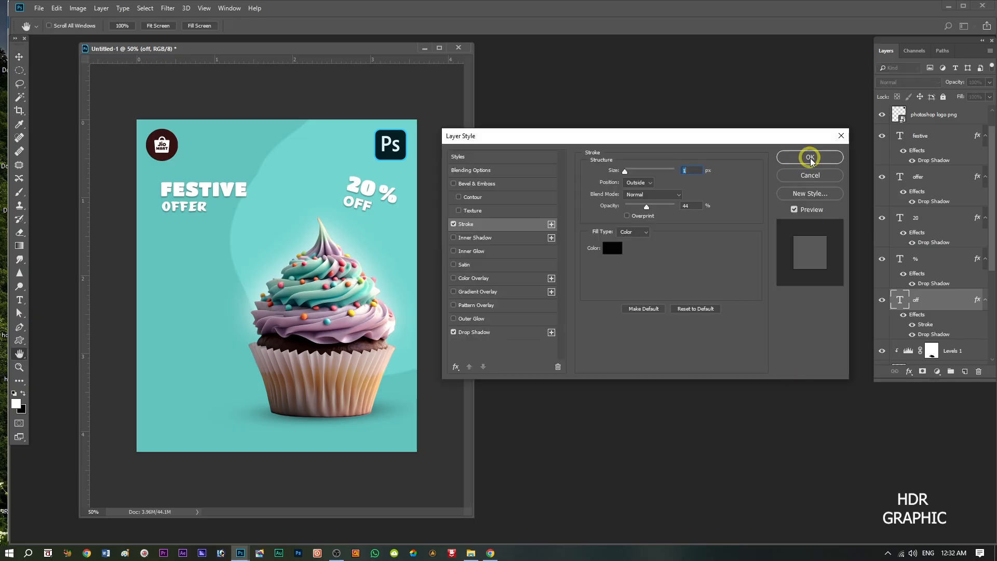
{"action": "left_click", "coordinate": [810, 157]}
{"action": "left_click", "coordinate": [939, 260]}
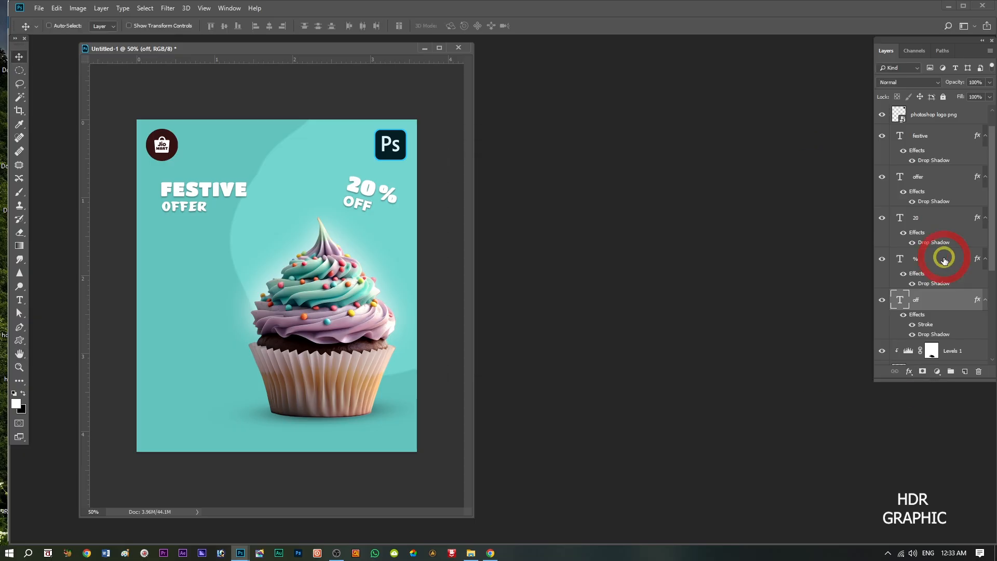
{"action": "left_click", "coordinate": [908, 372]}
{"action": "left_click", "coordinate": [923, 408]}
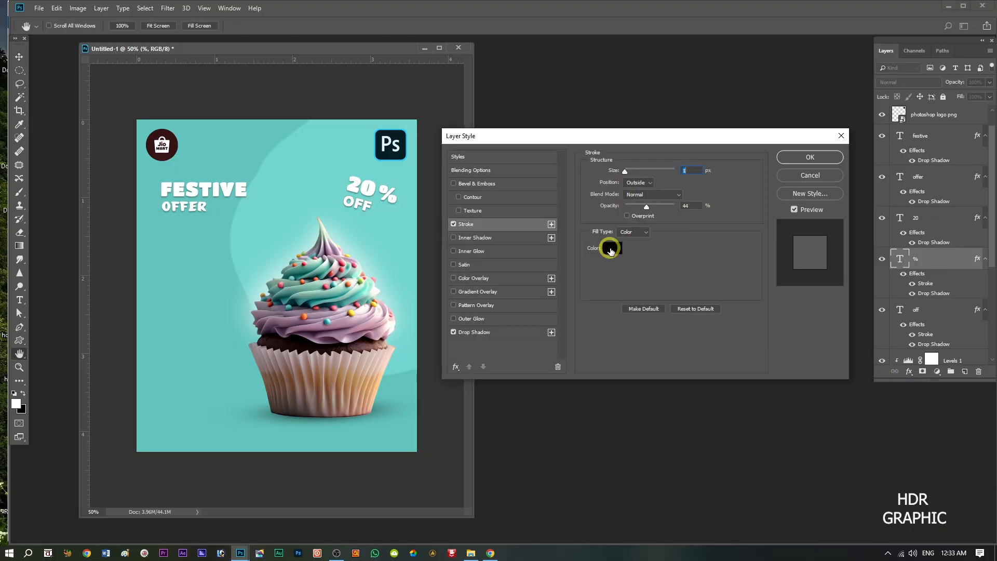
{"action": "left_click", "coordinate": [810, 158]}
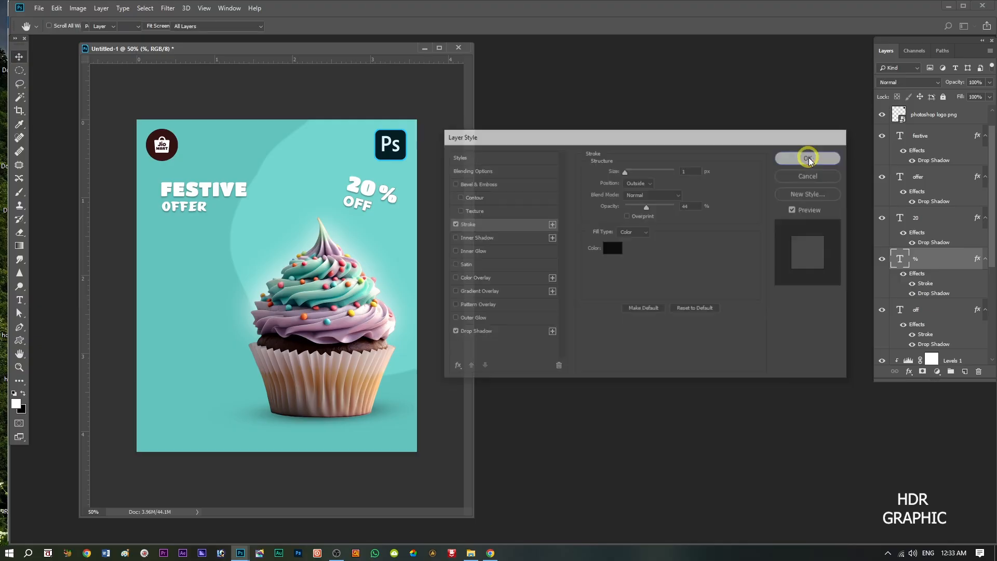
{"action": "left_click", "coordinate": [929, 215]}
{"action": "left_click", "coordinate": [908, 372]}
{"action": "left_click", "coordinate": [924, 406]}
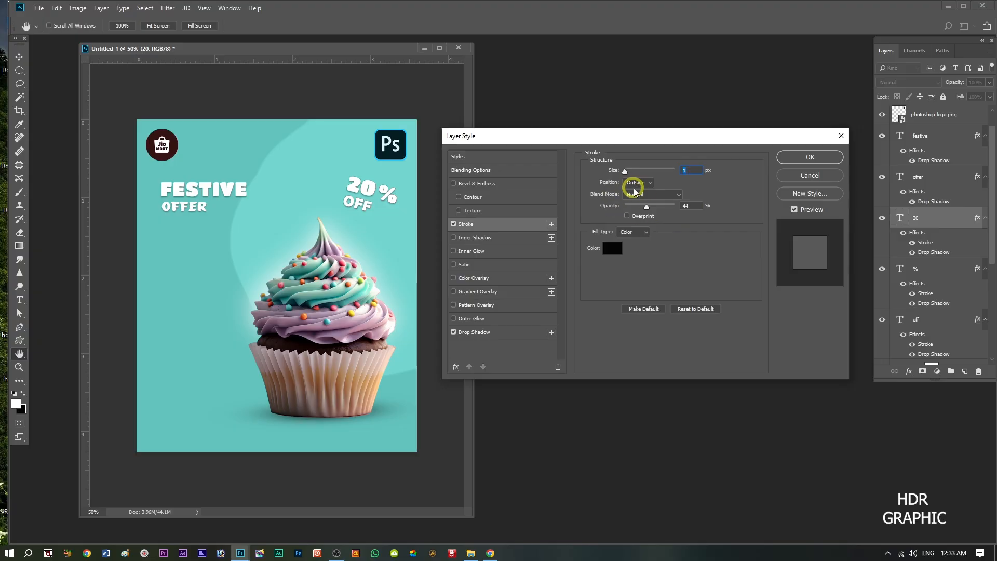
{"action": "left_click", "coordinate": [810, 158]}
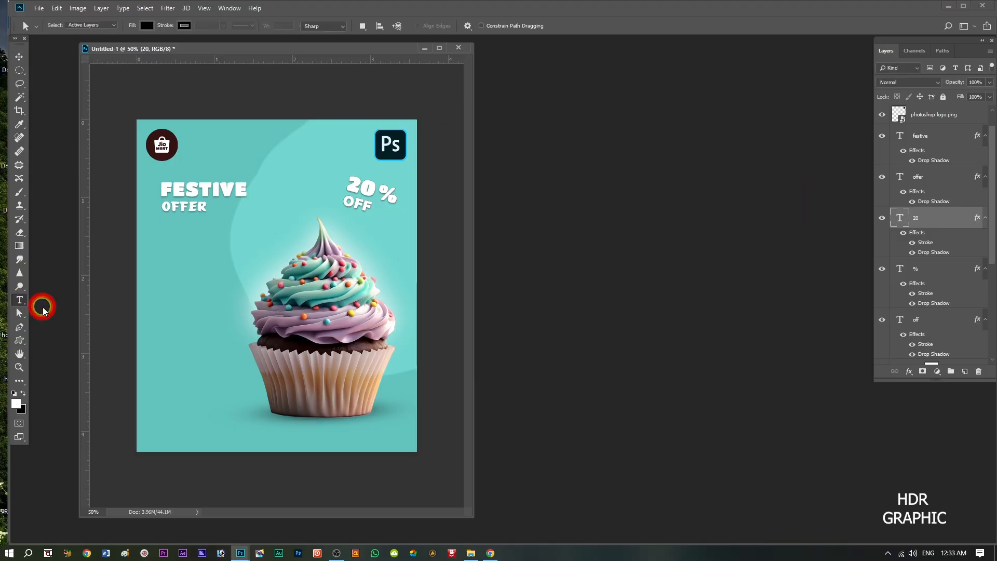
Add a white "CUP" text layer in the empty area beside the cupcake, below "OFFER".
{"action": "left_click", "coordinate": [175, 270]}
{"action": "left_click", "coordinate": [156, 275]}
{"action": "type", "text": "CUP"}
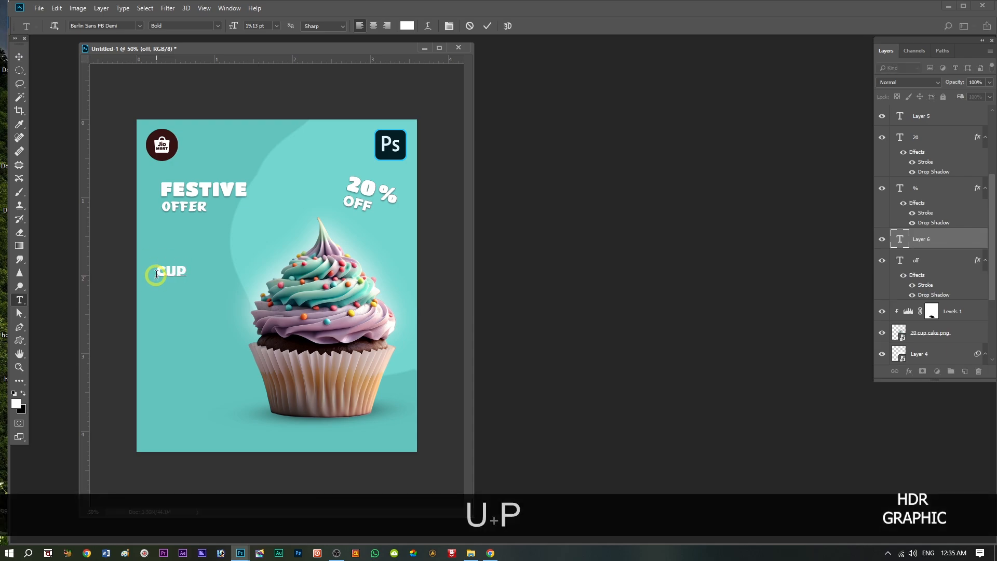
Set the "CUP" text in Titan One at 60.57 pt.
{"action": "double_click", "coordinate": [899, 238]}
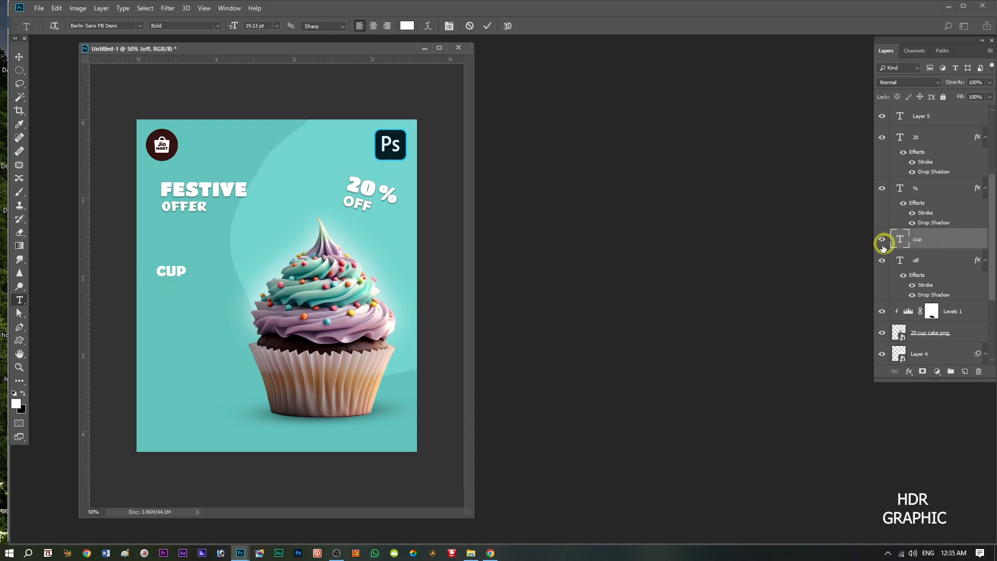
{"action": "left_click", "coordinate": [89, 26]}
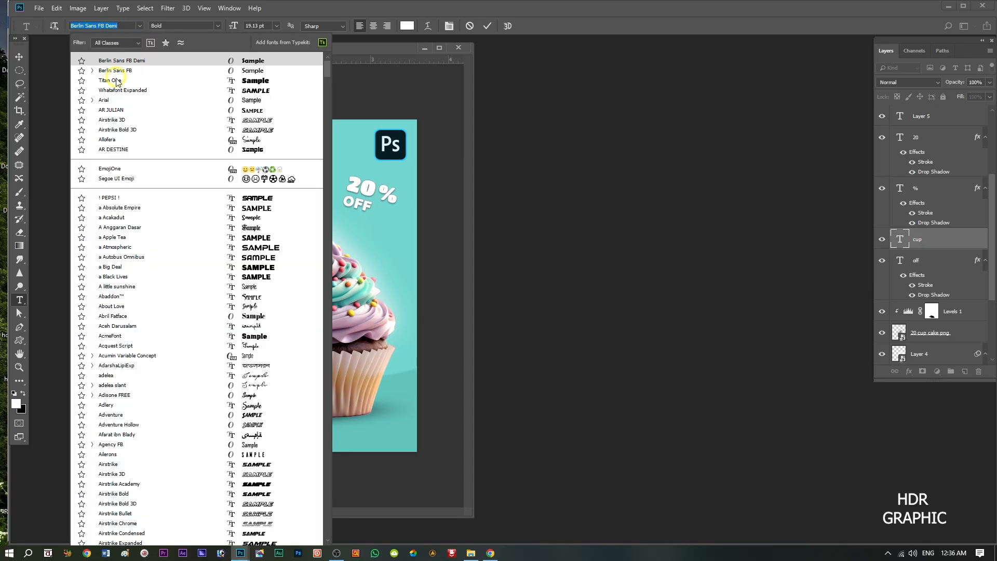
{"action": "left_click", "coordinate": [113, 80]}
{"action": "left_click", "coordinate": [248, 26]}
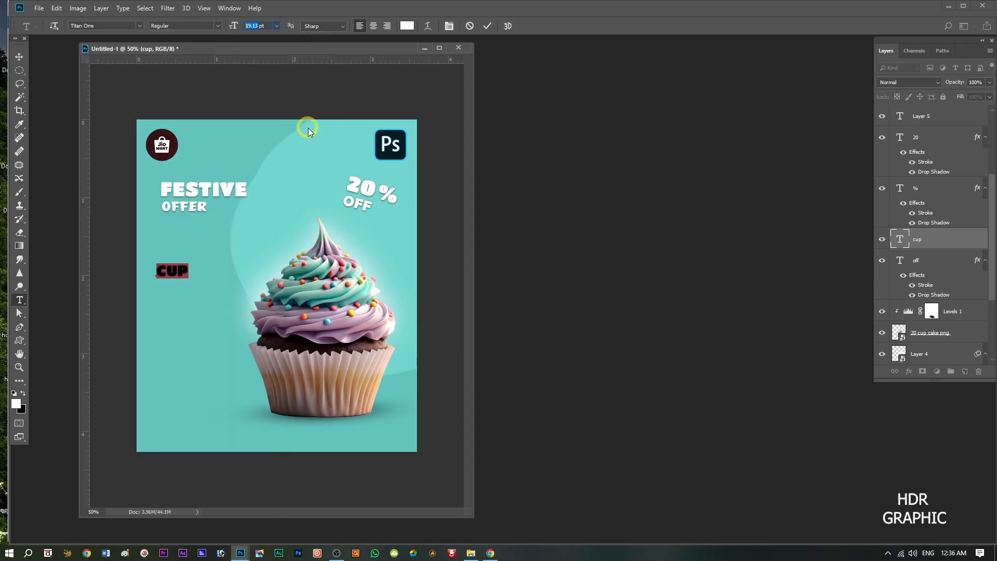
{"action": "type", "text": "60.57"}
{"action": "left_click", "coordinate": [488, 26]}
Scale the "CUP" text to about 79% and move it down and slightly toward the canvas's left edge.
{"action": "key", "text": "shift+ctrl+t"}
{"action": "key", "text": "ctrl+t"}
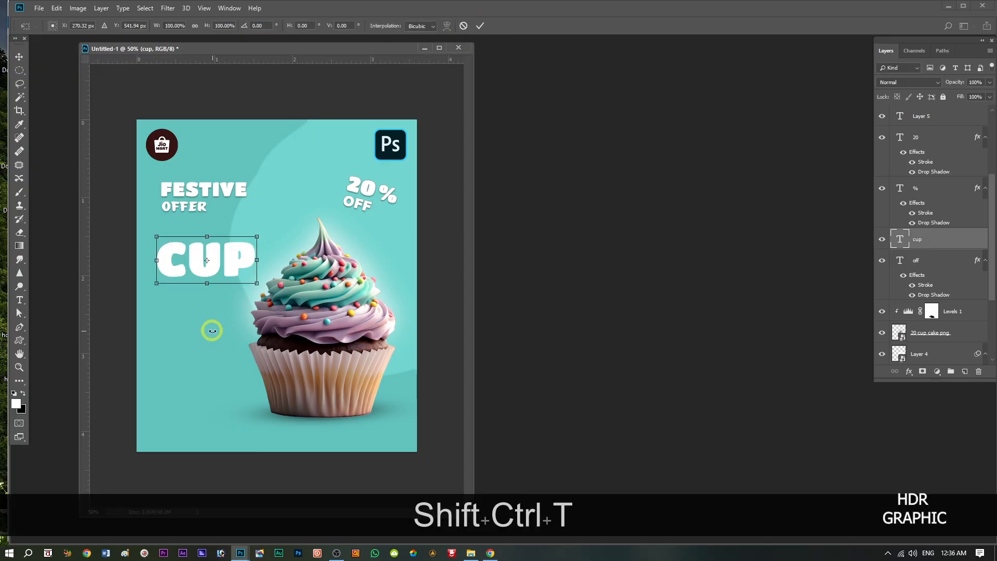
{"action": "left_click_drag", "start_coordinate": [256, 237], "coordinate": [250, 240]}
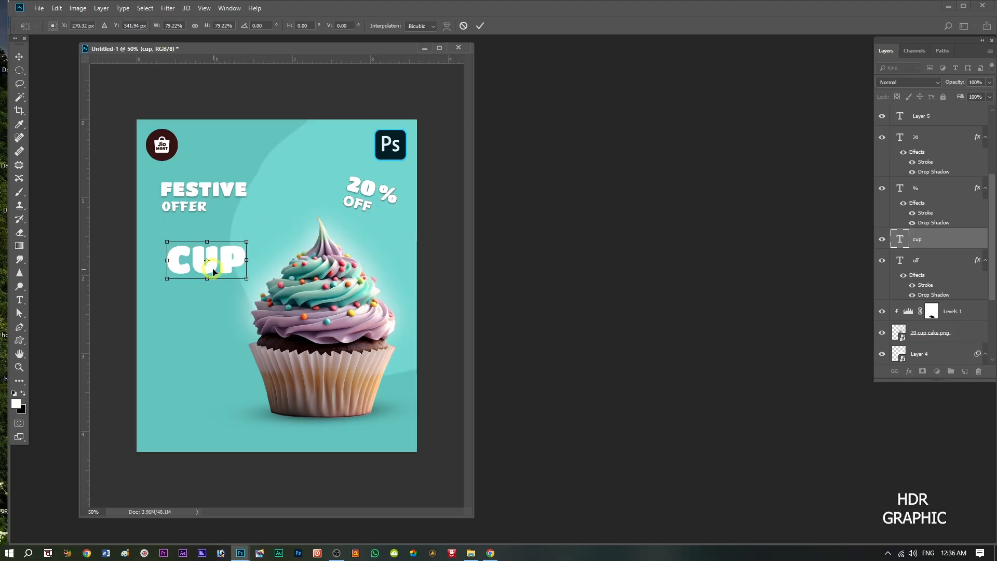
{"action": "left_click_drag", "start_coordinate": [208, 265], "coordinate": [194, 286]}
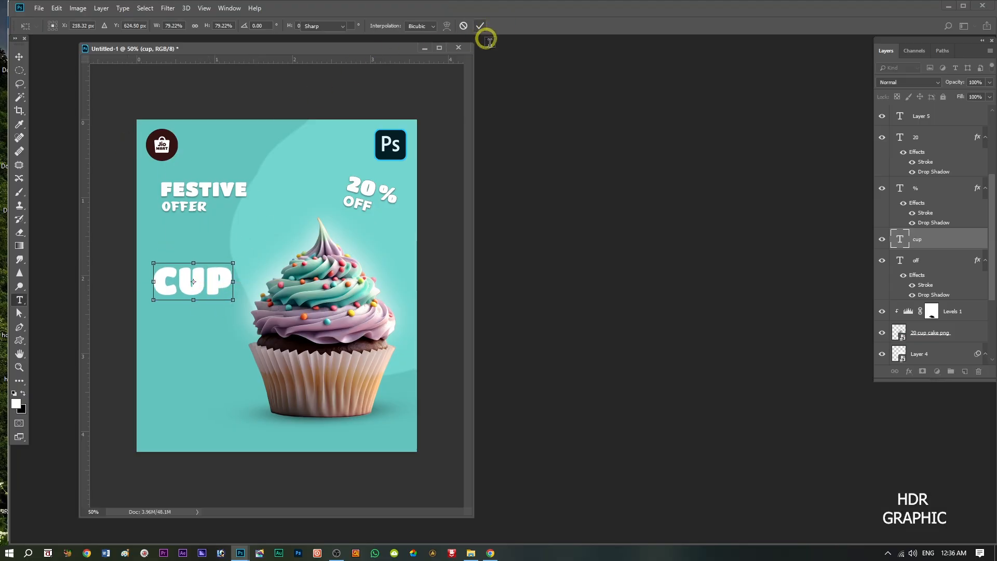
Apply the "CUP" scaling, move the text slightly up the canvas, and send its layer below the "off" layer.
{"action": "left_click", "coordinate": [479, 26]}
{"action": "left_click", "coordinate": [18, 56]}
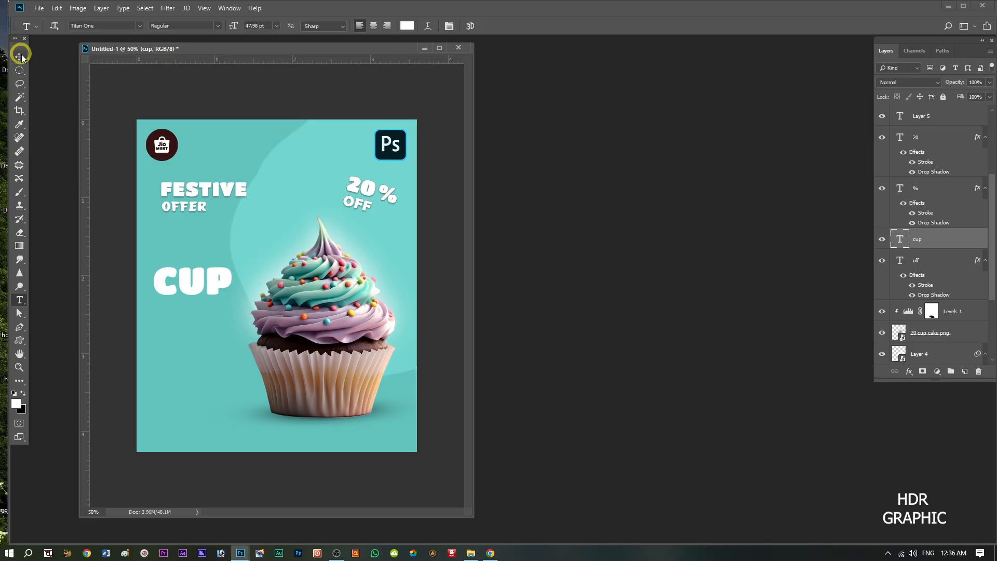
{"action": "mouse_move", "coordinate": [196, 290]}
{"action": "left_mouse_down"}
{"action": "mouse_move", "coordinate": [209, 265]}
{"action": "mouse_move", "coordinate": [196, 277]}
{"action": "left_mouse_up"}
{"action": "key", "text": "ctrl+bracketleft"}
Add a white "CAKE" text layer directly above the Levels 1 layer, starting just below "CUP" on the canvas.
{"action": "left_click", "coordinate": [971, 311]}
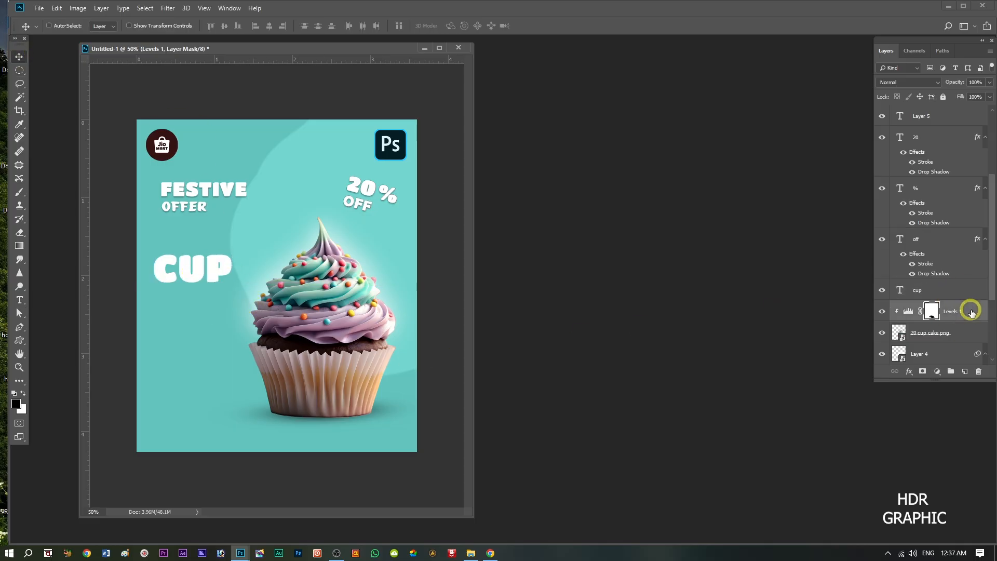
{"action": "left_click", "coordinate": [19, 299]}
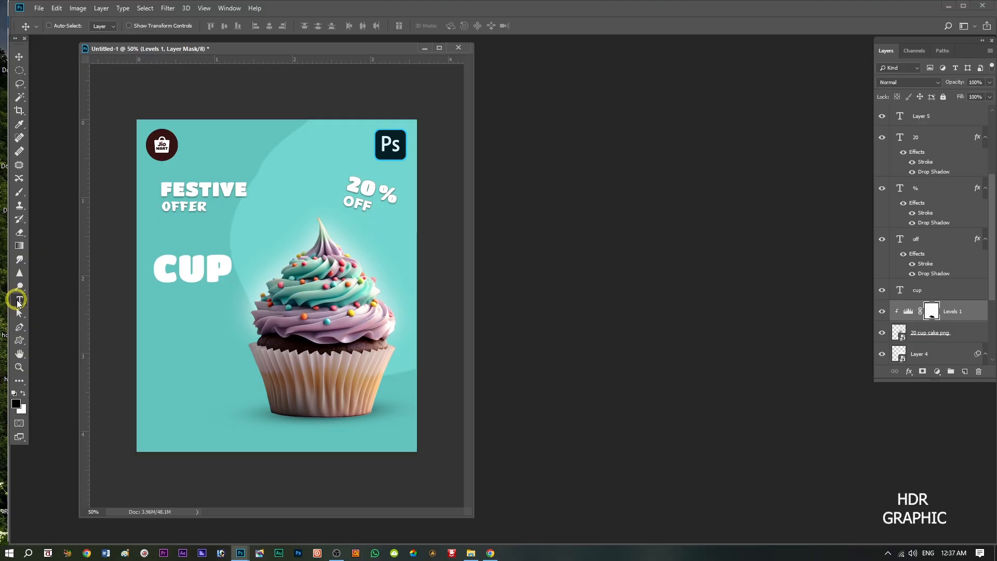
{"action": "left_click", "coordinate": [165, 310]}
{"action": "type", "text": "CA"}
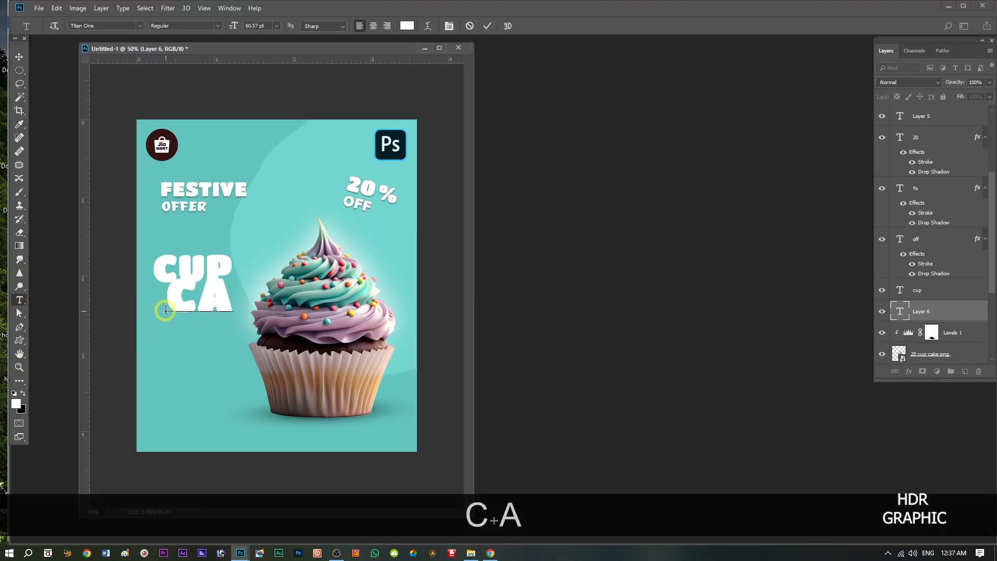
{"action": "type", "text": "KE"}
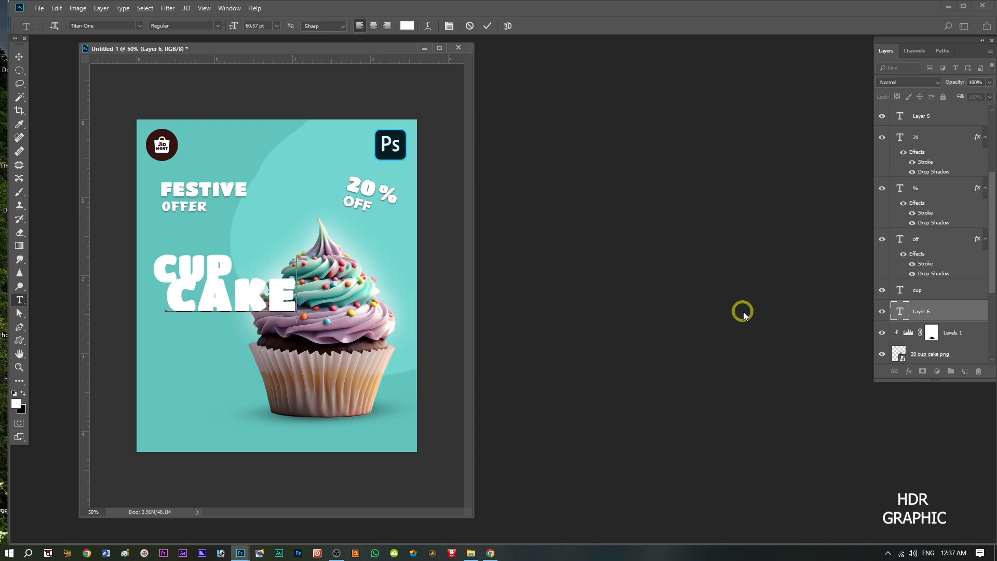
Set the "CAKE" text in Whatafont Expanded and move it beneath "CUP", clear of its letters.
{"action": "double_click", "coordinate": [900, 311]}
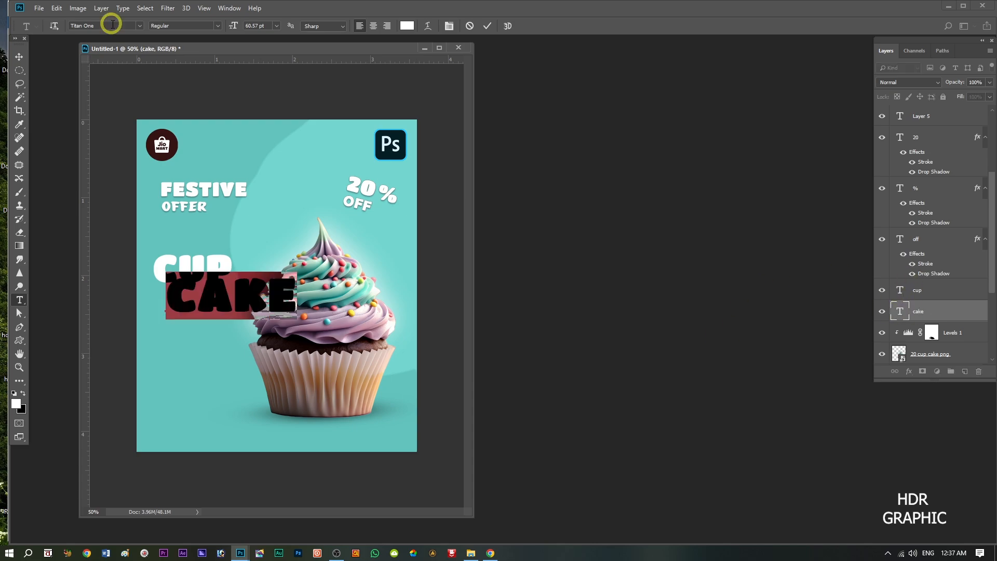
{"action": "left_click", "coordinate": [141, 26]}
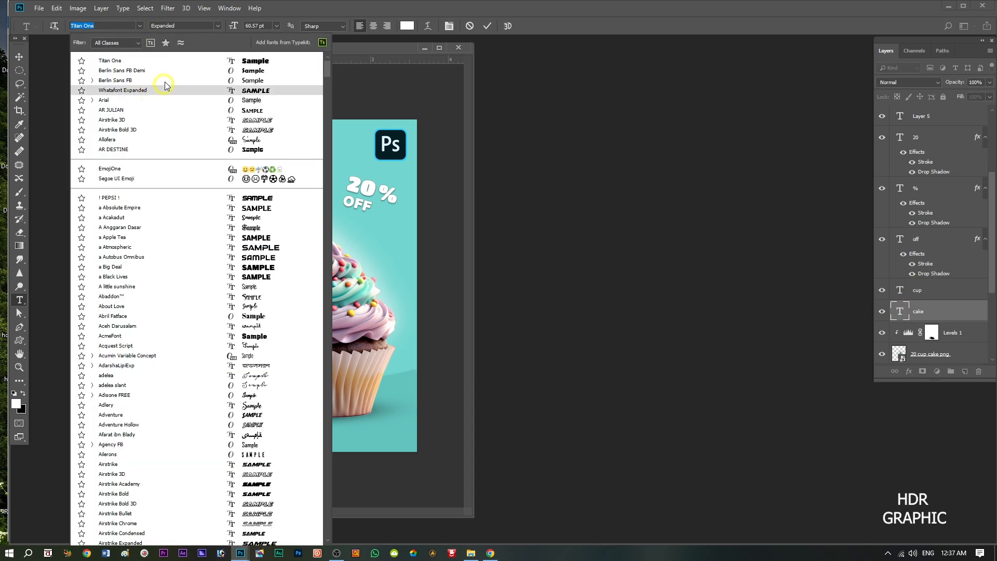
{"action": "left_click", "coordinate": [134, 91]}
{"action": "left_click", "coordinate": [41, 66]}
{"action": "left_click_drag", "start_coordinate": [213, 296], "coordinate": [194, 310]}
Scale the "CAKE" text to about 70%, align its start with "CUP", and bring it close beneath that word.
{"action": "key", "text": "ctrl+t"}
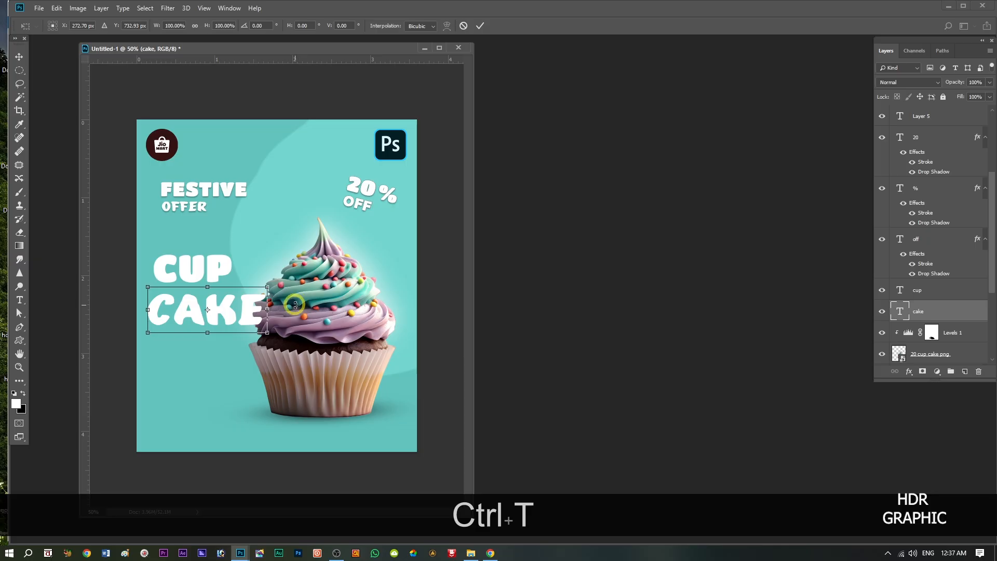
{"action": "left_click_drag", "start_coordinate": [268, 287], "coordinate": [249, 294]}
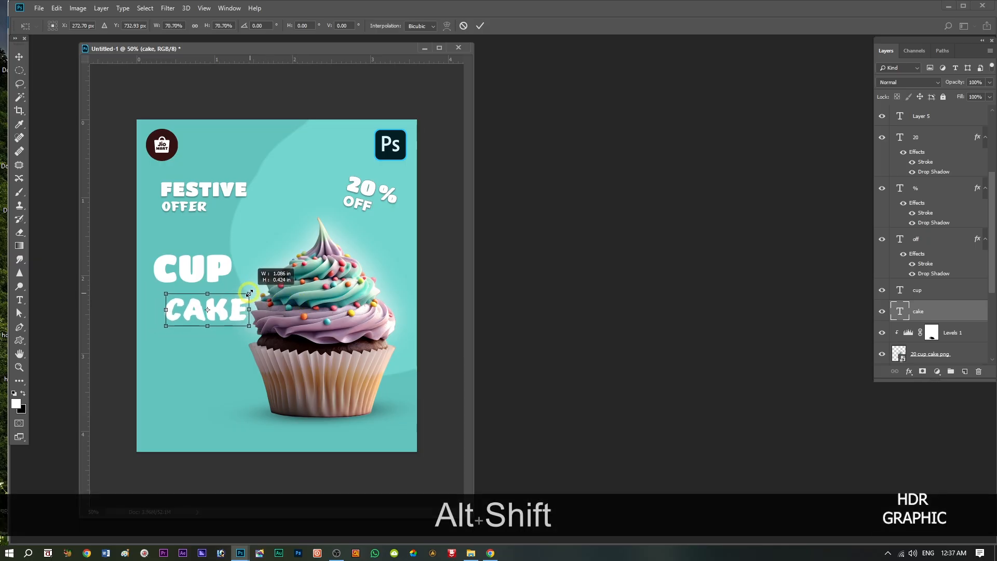
{"action": "left_click_drag", "start_coordinate": [206, 326], "coordinate": [195, 325]}
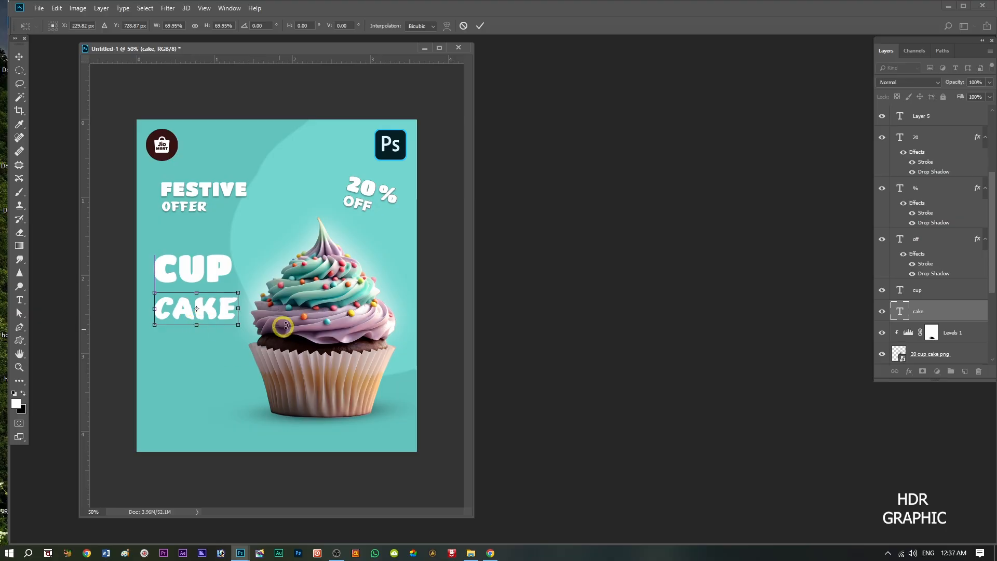
{"action": "left_click", "coordinate": [19, 56]}
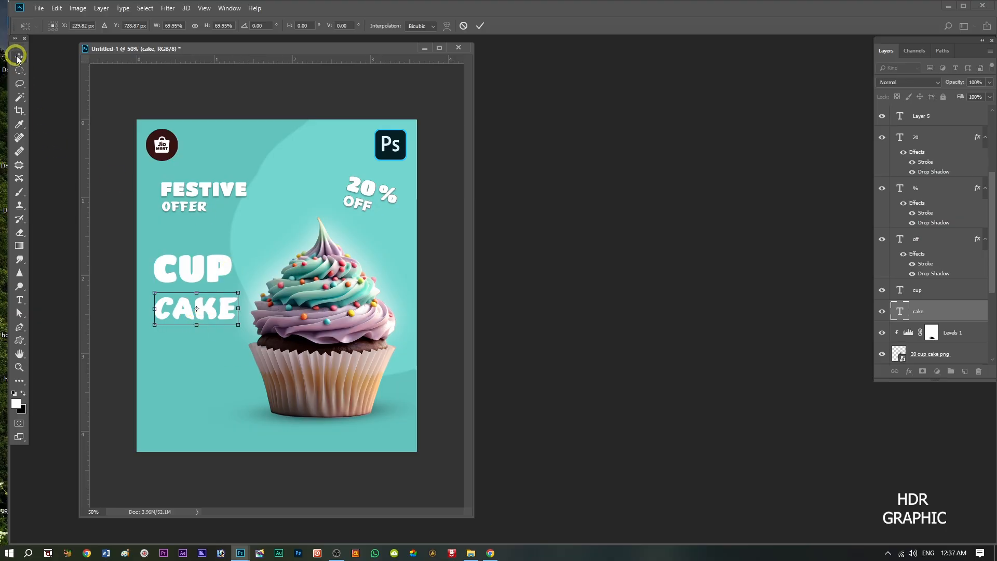
{"action": "left_click", "coordinate": [459, 206]}
{"action": "left_click_drag", "start_coordinate": [190, 319], "coordinate": [190, 308]}
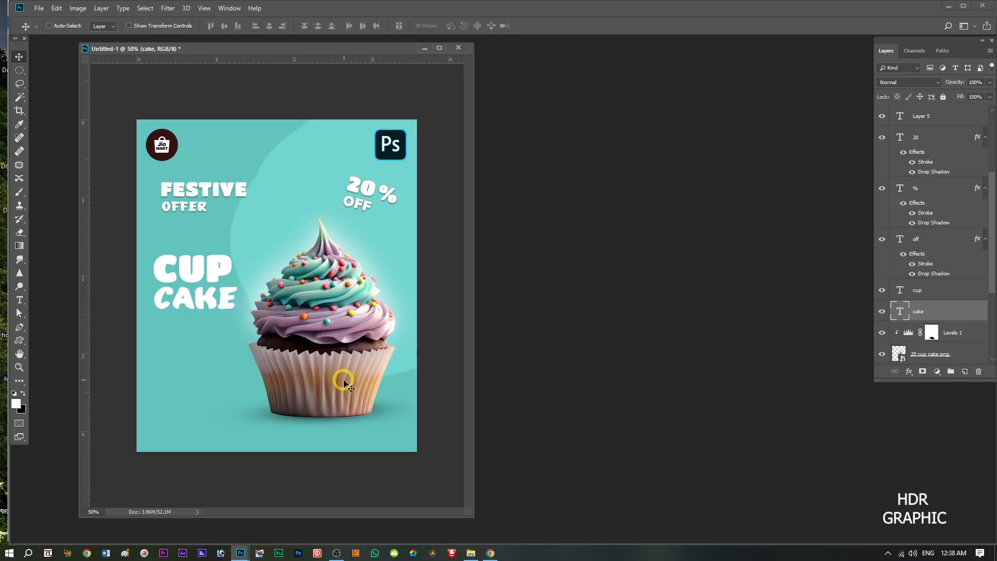
{"action": "key", "text": "Down"}
{"action": "key", "text": "Down"}
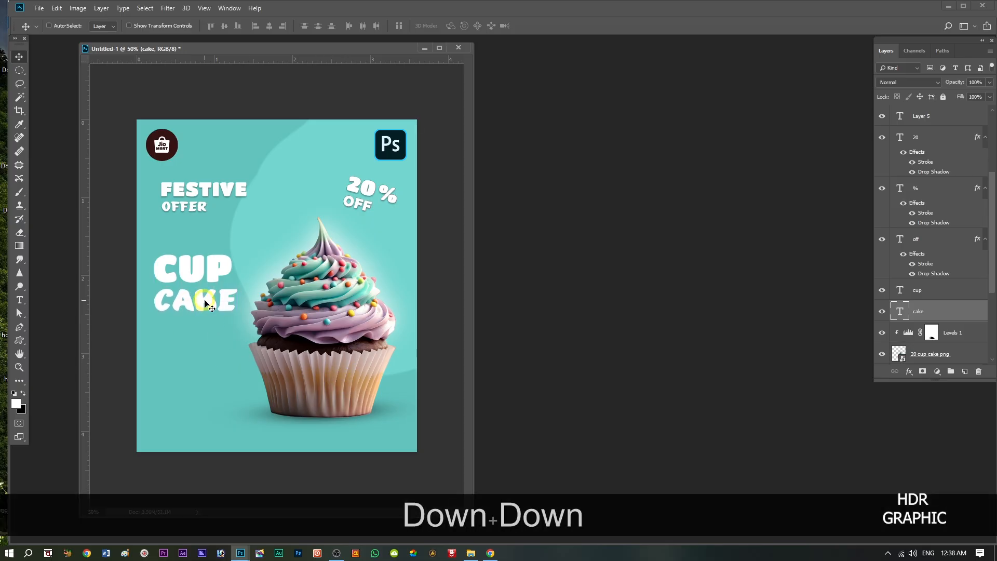
Enlarge the "CUP" text proportionally so it is wider than "CAKE".
{"action": "left_click", "coordinate": [915, 295]}
{"action": "key", "text": "ctrl+t"}
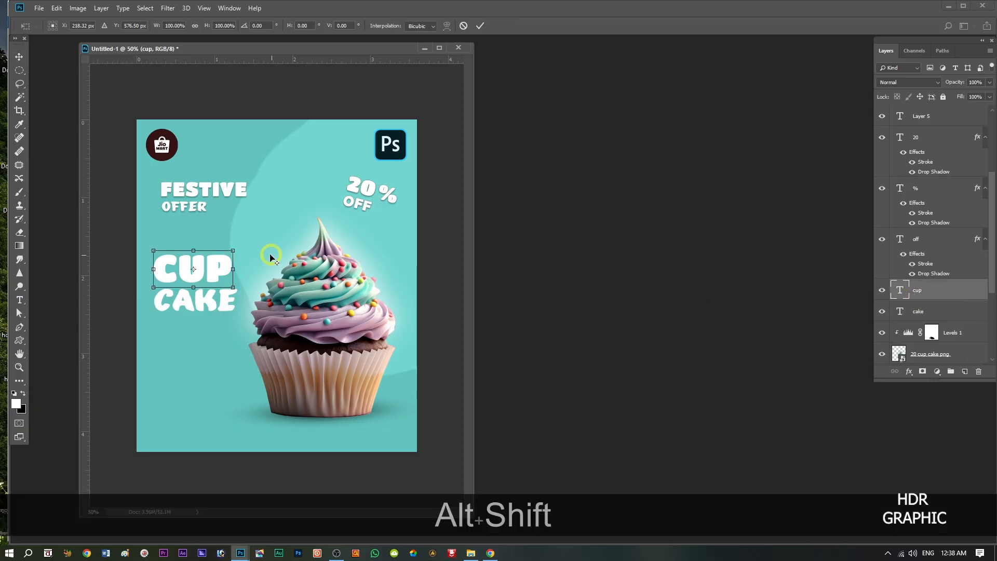
{"action": "mouse_move", "coordinate": [237, 249]}
{"action": "left_mouse_down"}
{"action": "mouse_move", "coordinate": [244, 240]}
{"action": "mouse_move", "coordinate": [232, 265]}
{"action": "left_mouse_up"}
{"action": "left_click", "coordinate": [481, 26]}
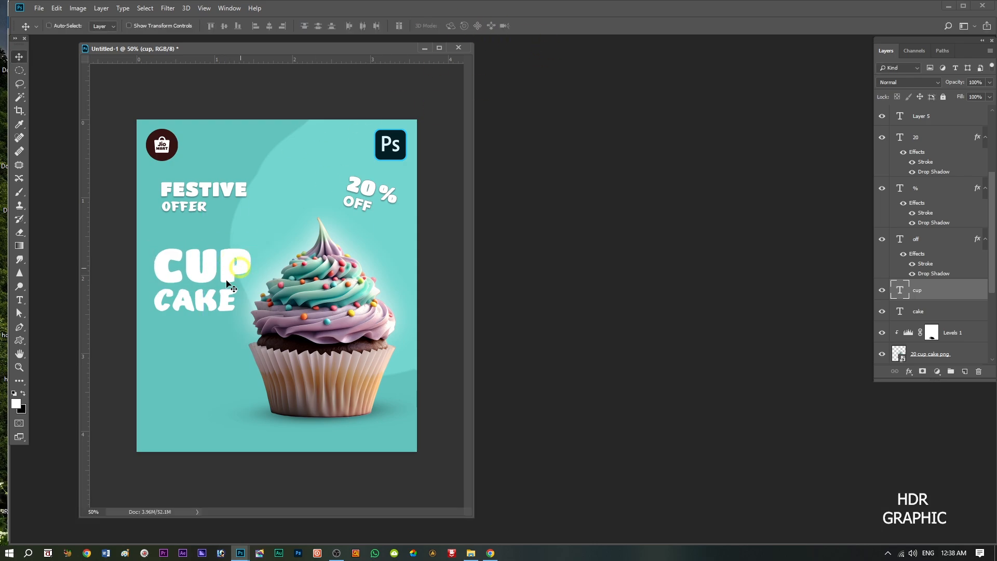
Reposition the enlarged "CUP" text slightly higher above "CAKE" and nudge it toward the canvas's left edge.
{"action": "left_click_drag", "start_coordinate": [202, 279], "coordinate": [200, 276]}
{"action": "key", "text": "Down"}
{"action": "key", "text": "Down"}
{"action": "key", "text": "Down"}
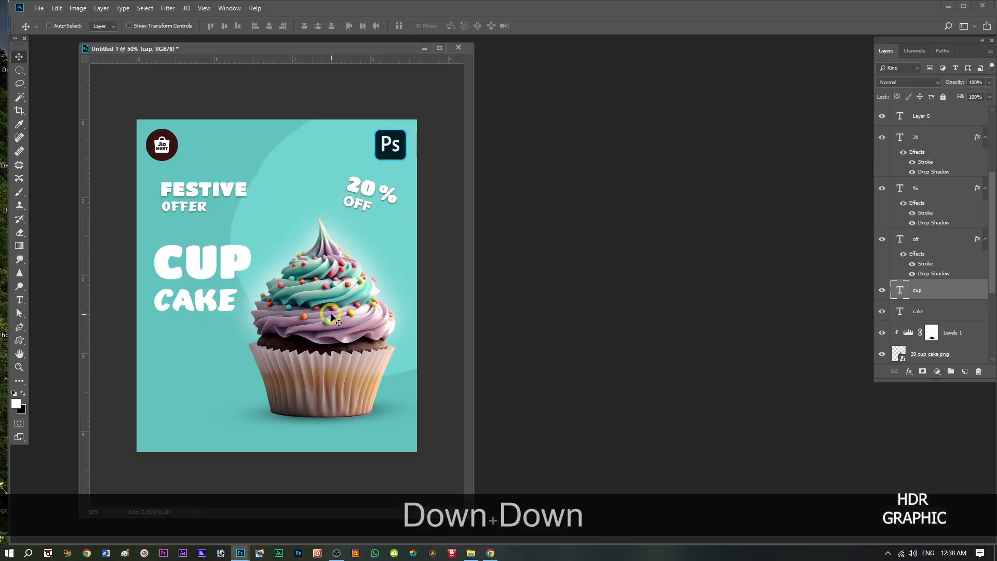
{"action": "key", "text": "Left"}
{"action": "key", "text": "Left"}
{"action": "key", "text": "Left"}
{"action": "key", "text": "Left"}
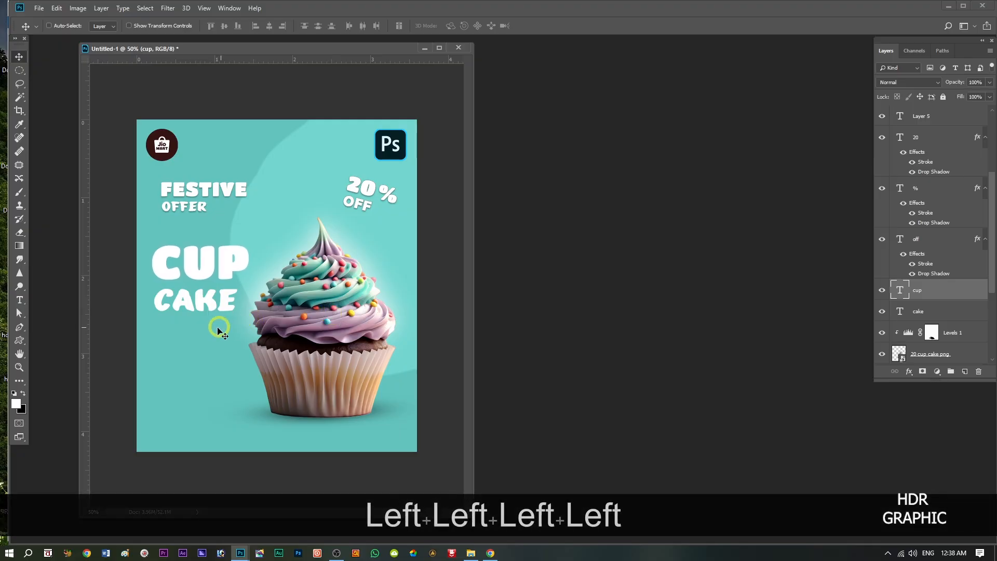
Scale the "CAKE" text to 99.34% and line its start up with "CUP" above it.
{"action": "left_click", "coordinate": [185, 310], "text": "ctrl"}
{"action": "left_click_drag", "start_coordinate": [188, 308], "coordinate": [190, 308]}
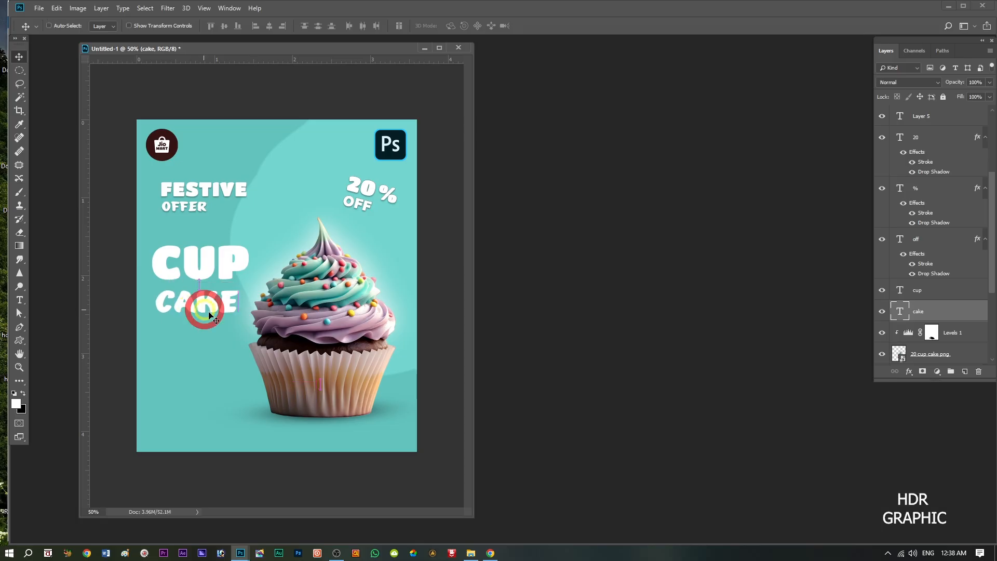
{"action": "key", "text": "ctrl+t"}
{"action": "key", "text": "alt+shift"}
{"action": "left_click_drag", "start_coordinate": [240, 285], "coordinate": [207, 299]}
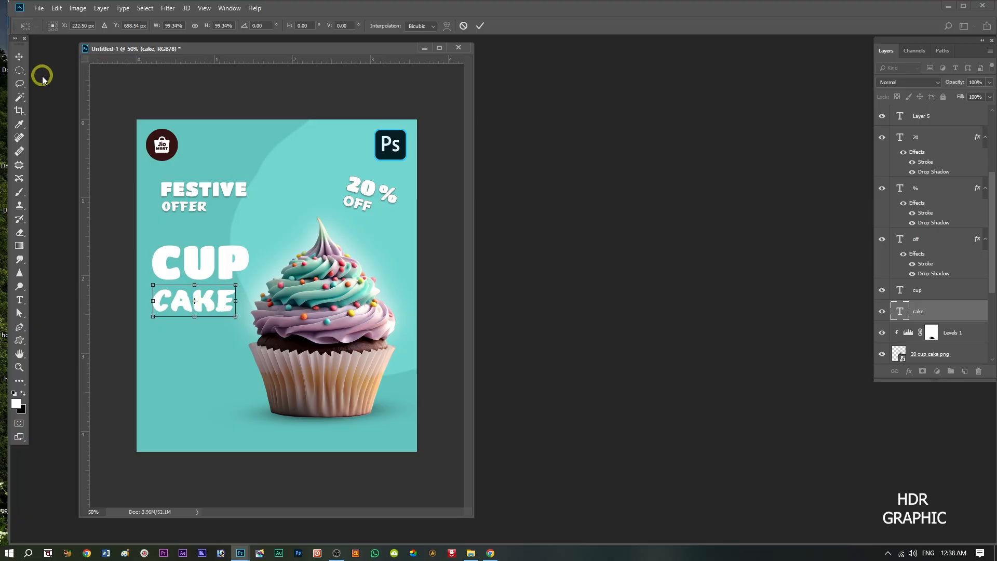
{"action": "left_click", "coordinate": [19, 56]}
{"action": "left_click", "coordinate": [456, 207]}
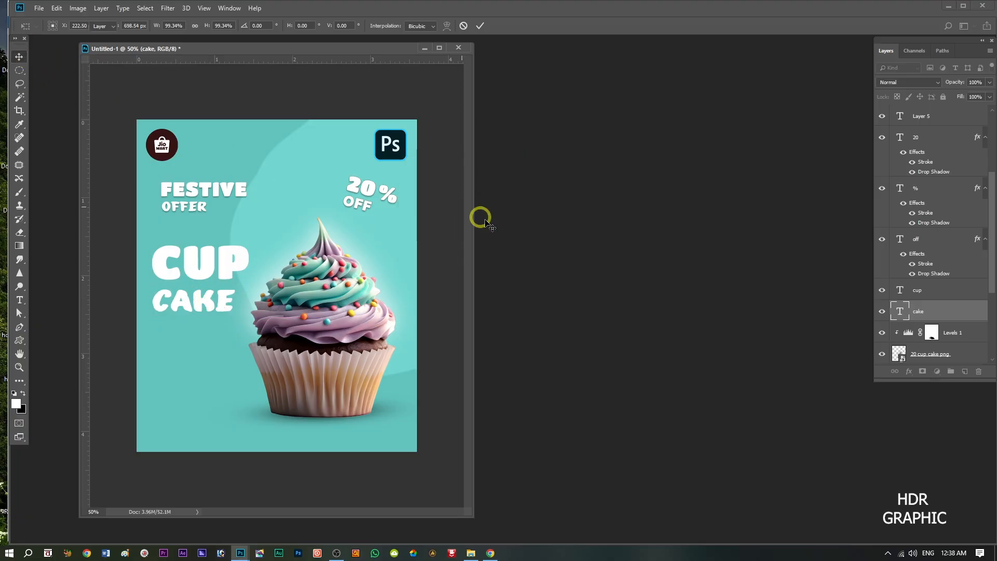
Add a black Multiply drop shadow to the "CAKE" and "CUP" text layers with 4 px distance, 5% spread and 5 px size.
{"action": "left_click", "coordinate": [909, 372]}
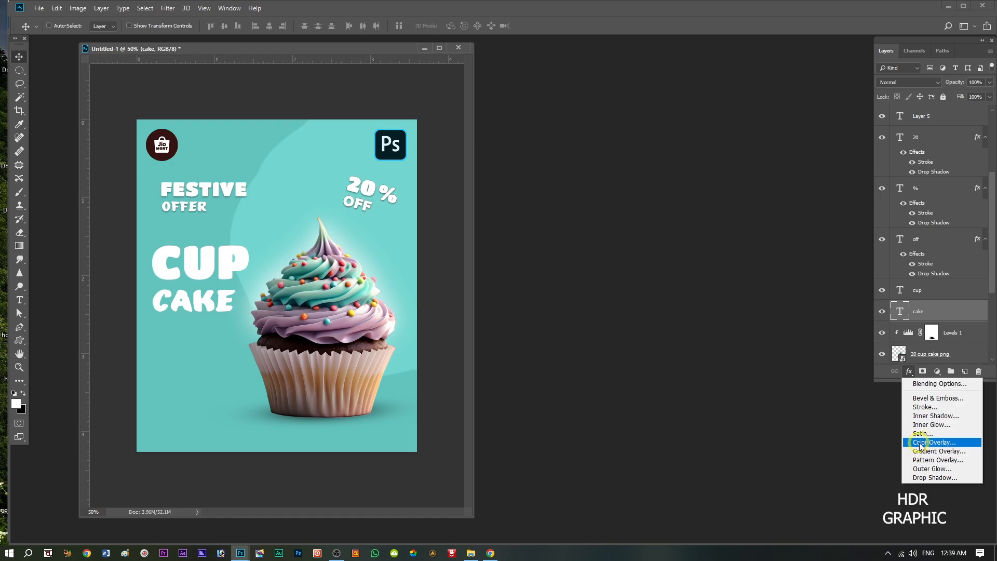
{"action": "left_click", "coordinate": [918, 477]}
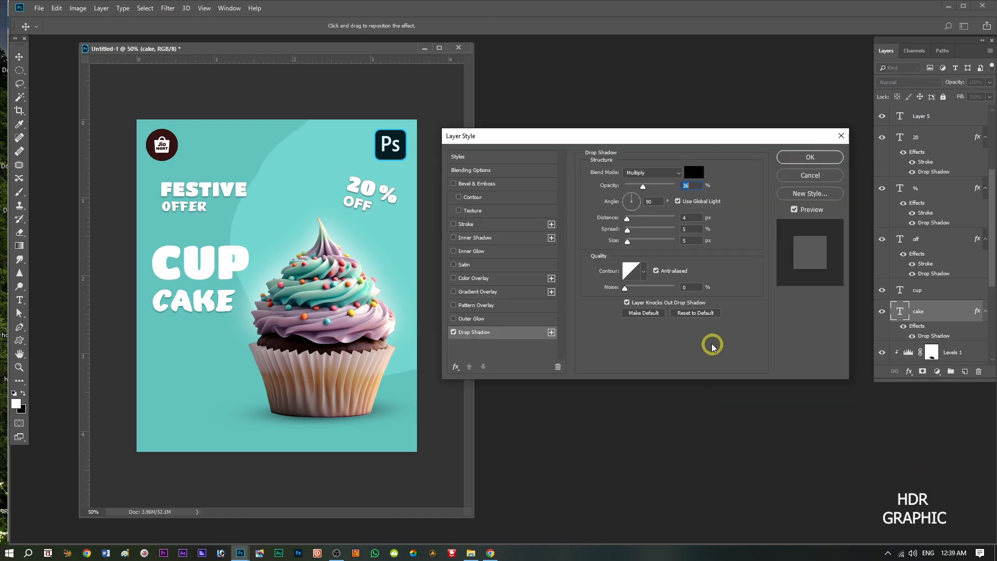
{"action": "left_click", "coordinate": [810, 156]}
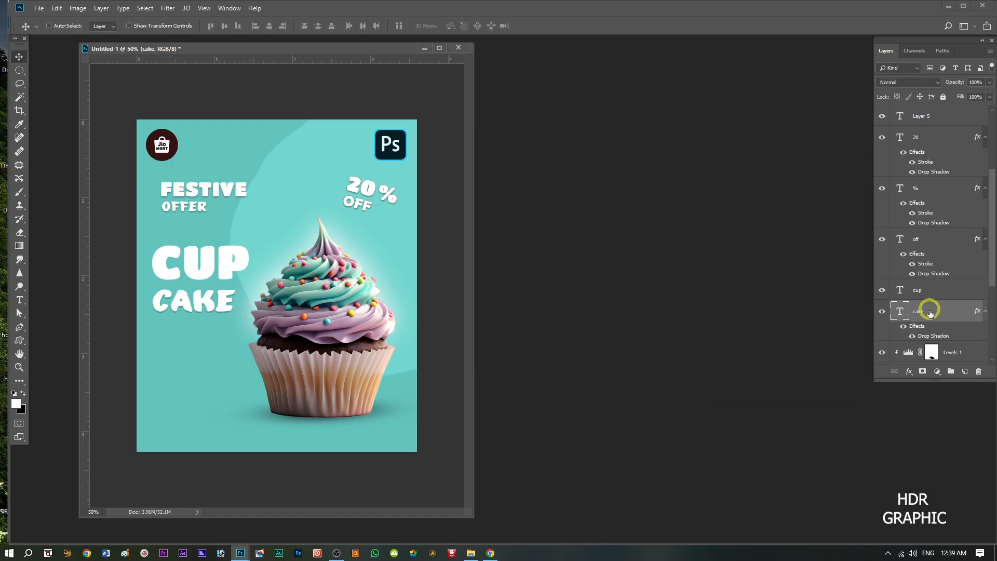
{"action": "left_click", "coordinate": [939, 295]}
{"action": "left_click", "coordinate": [909, 372]}
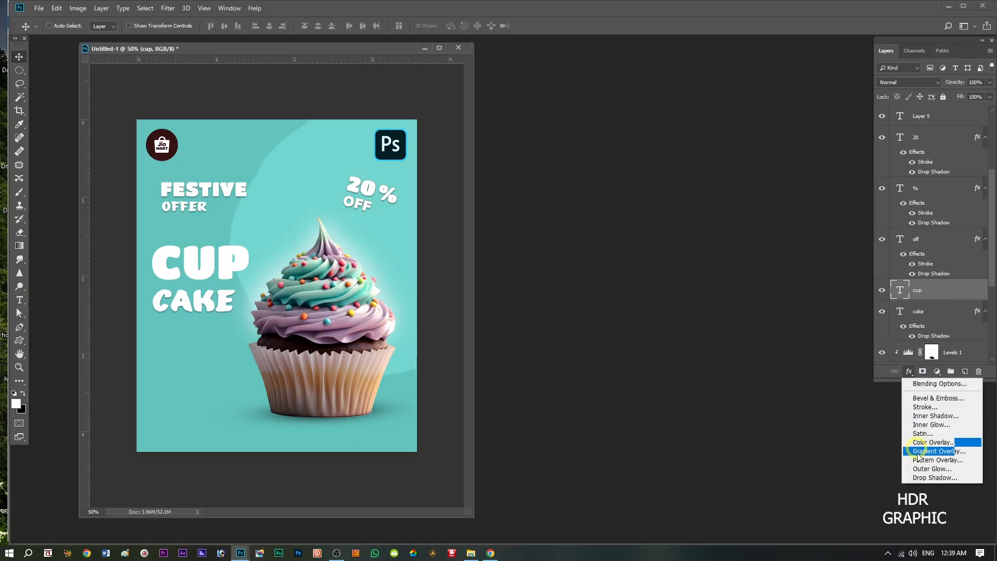
{"action": "left_click", "coordinate": [914, 477]}
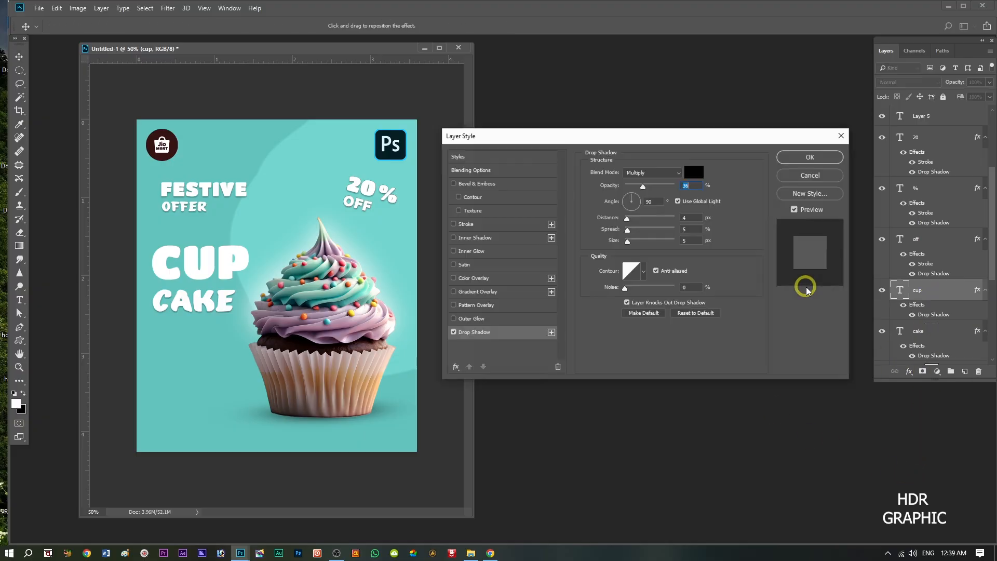
{"action": "left_click", "coordinate": [817, 157]}
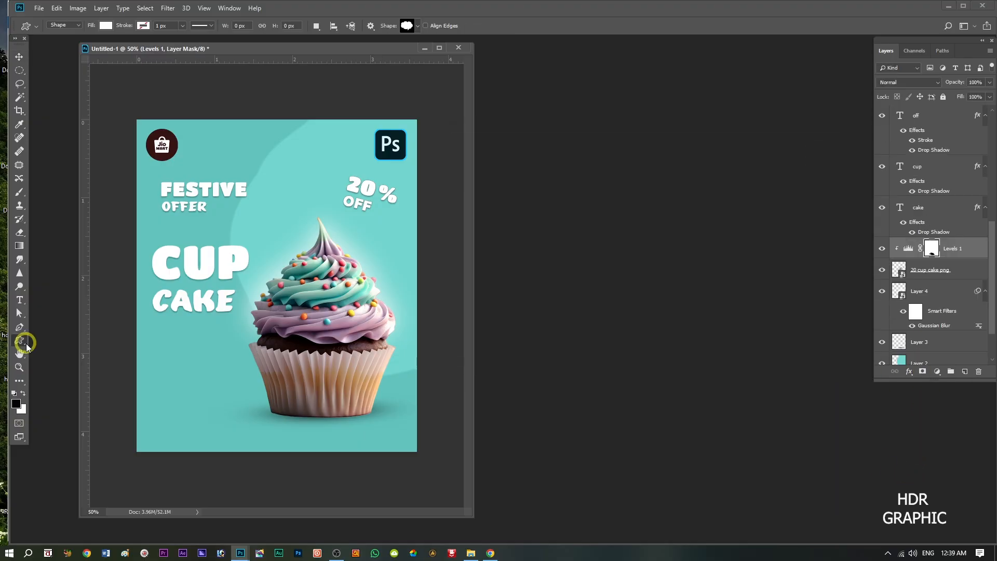
Draw a white rounded rectangle about 244 x 74 px with a 10 px radius below "CAKE".
{"action": "left_click", "coordinate": [26, 344]}
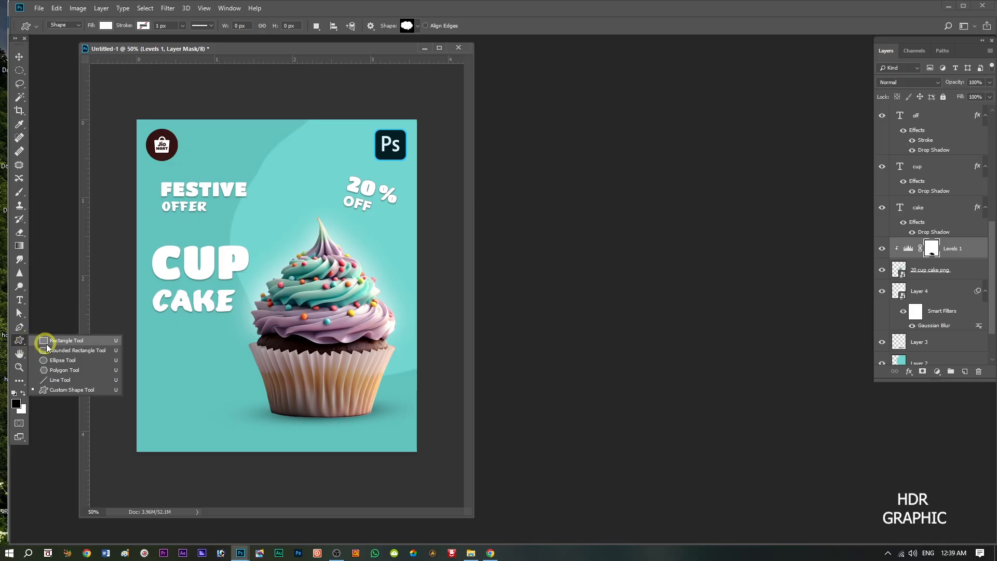
{"action": "left_click", "coordinate": [49, 351]}
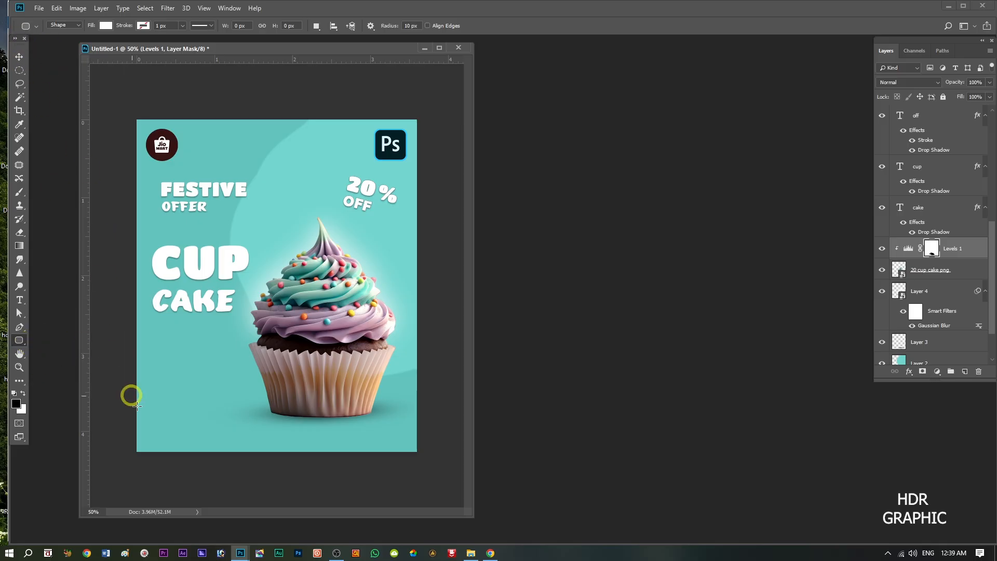
{"action": "left_click_drag", "start_coordinate": [154, 359], "coordinate": [218, 379]}
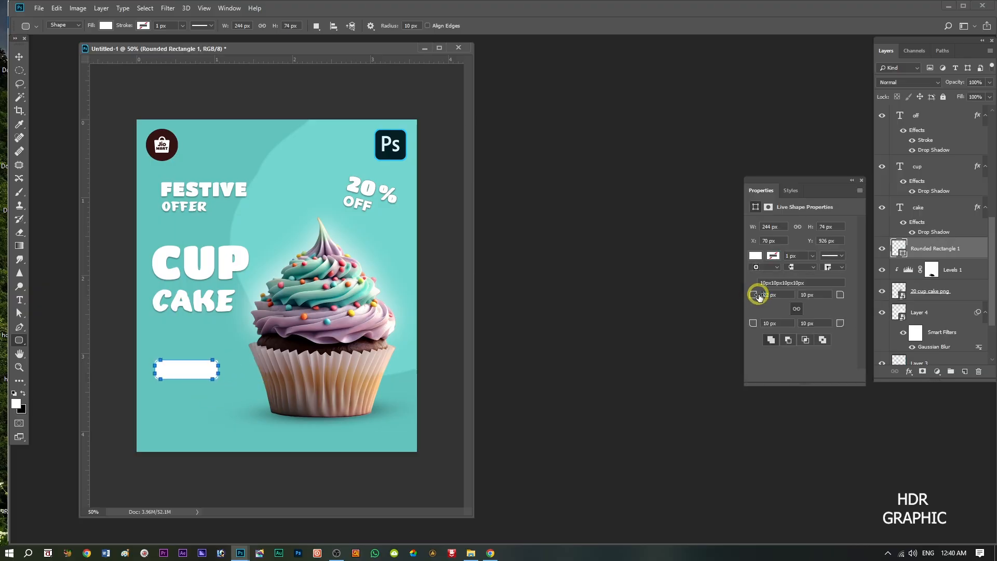
Fill the rounded rectangle with dark maroon #361313 sampled from the Jio Mart logo.
{"action": "left_click", "coordinate": [756, 255]}
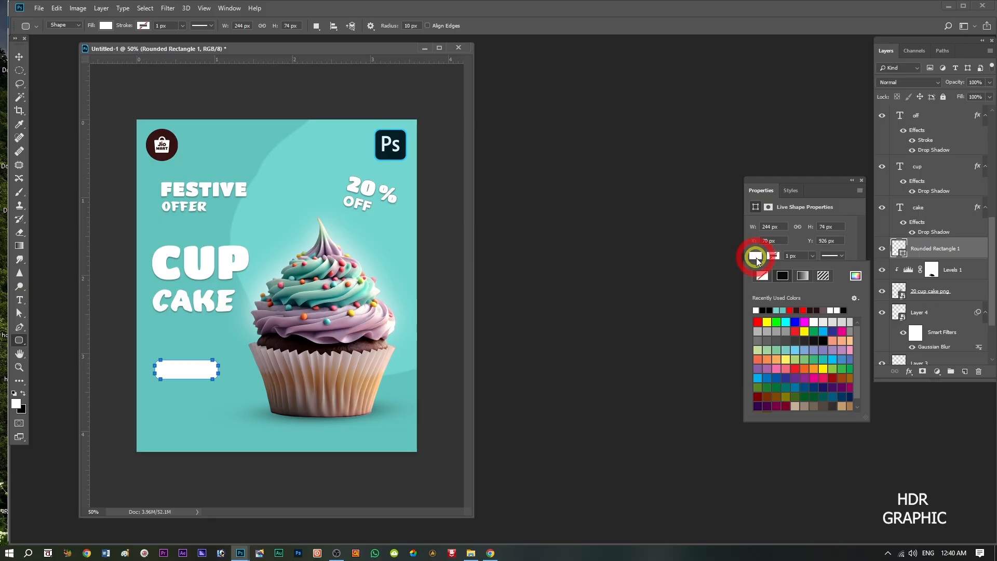
{"action": "left_click", "coordinate": [855, 276]}
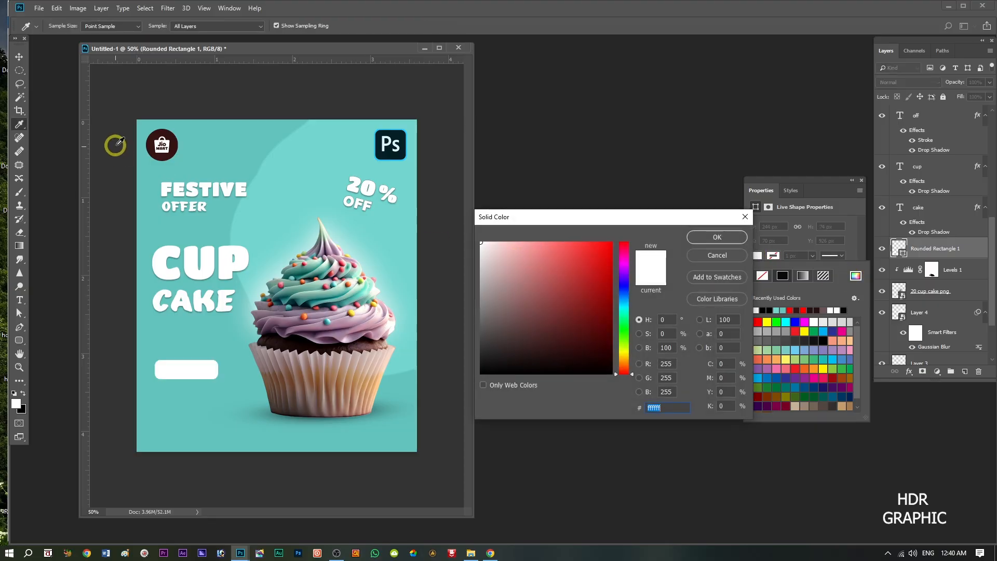
{"action": "left_click", "coordinate": [173, 135]}
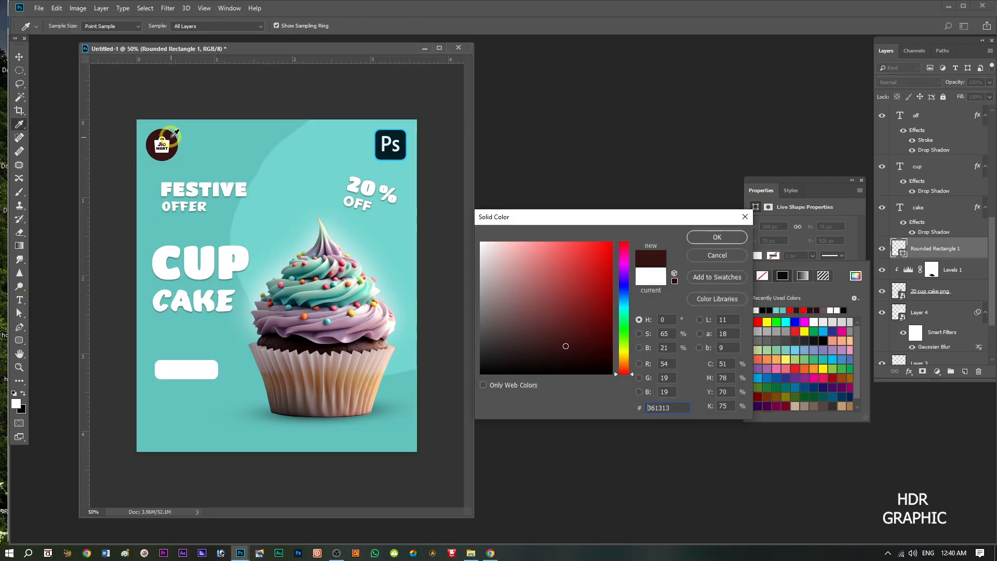
{"action": "left_click", "coordinate": [728, 236]}
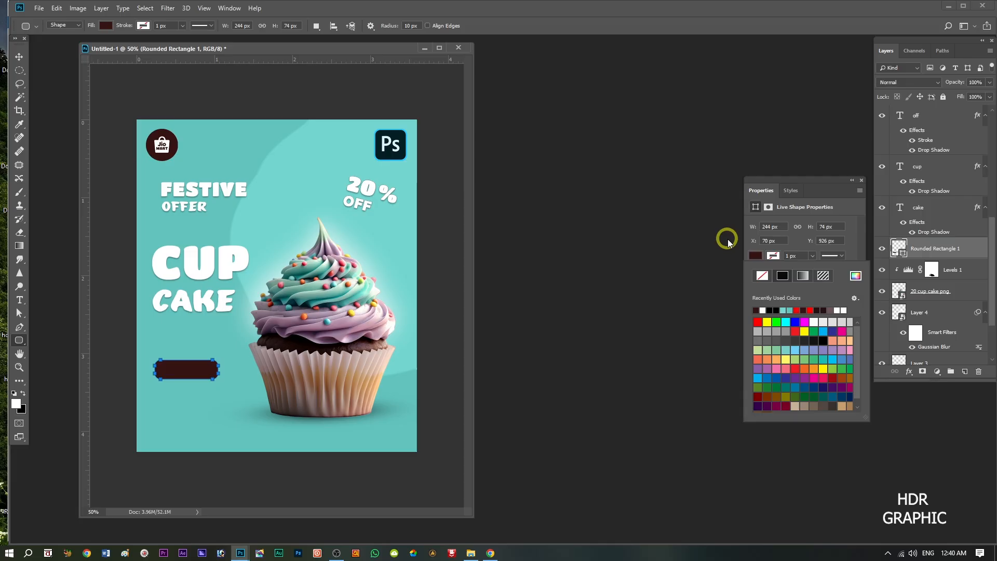
{"action": "left_click", "coordinate": [861, 182]}
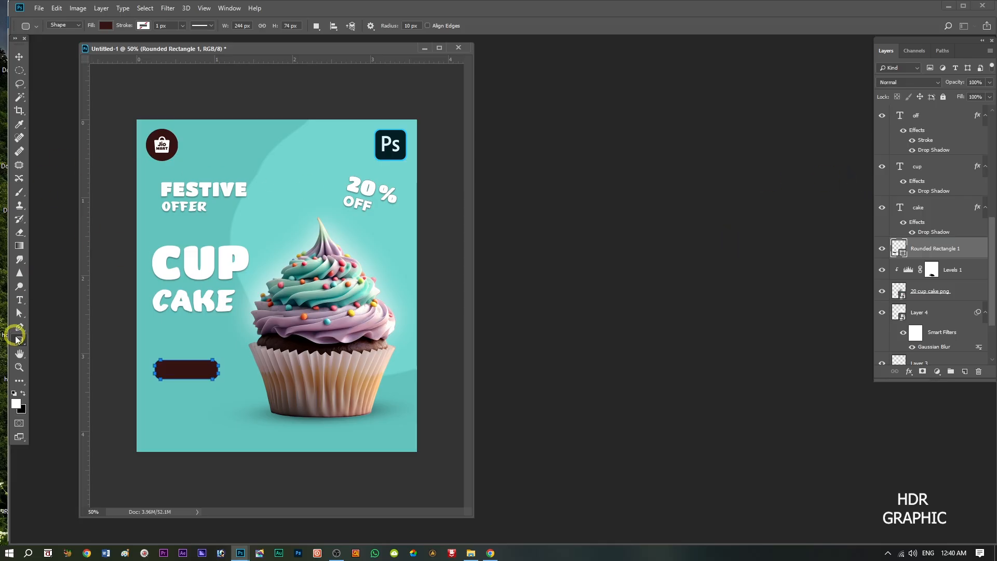
Add white "order now" text in Arial Regular at 8.57 pt just below the maroon rounded rectangle.
{"action": "left_click", "coordinate": [19, 300]}
{"action": "left_click", "coordinate": [164, 393]}
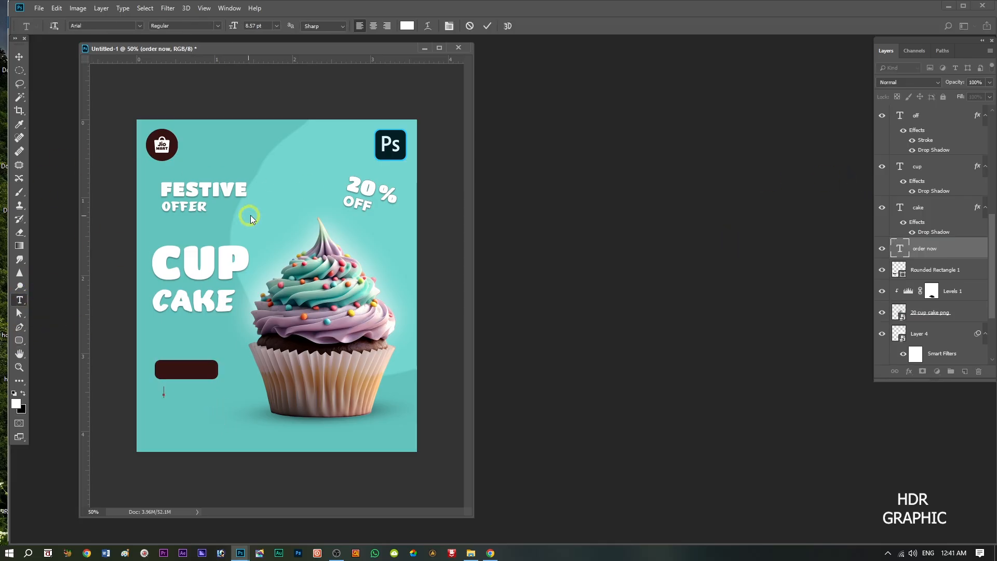
{"action": "left_click", "coordinate": [239, 9]}
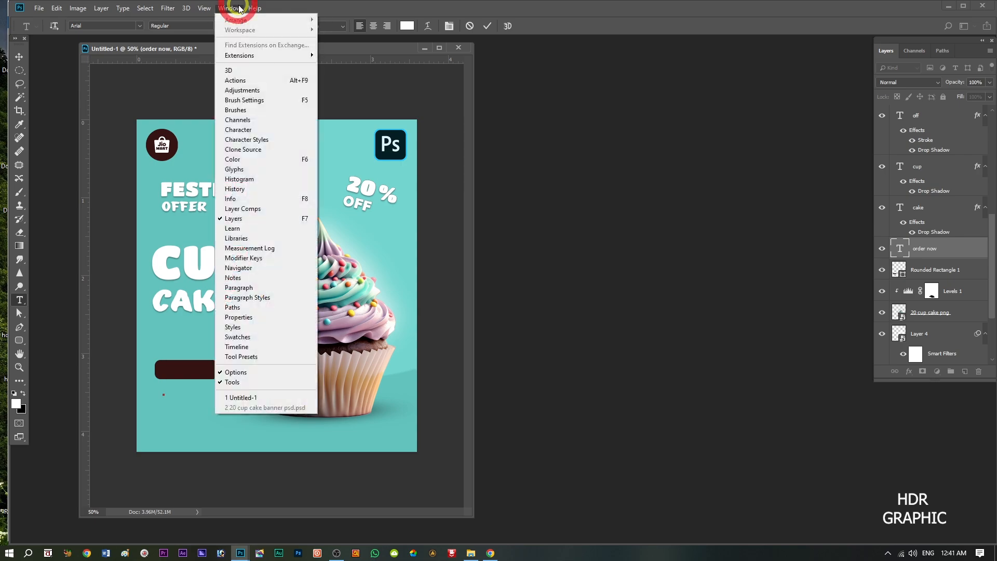
{"action": "left_click", "coordinate": [242, 130]}
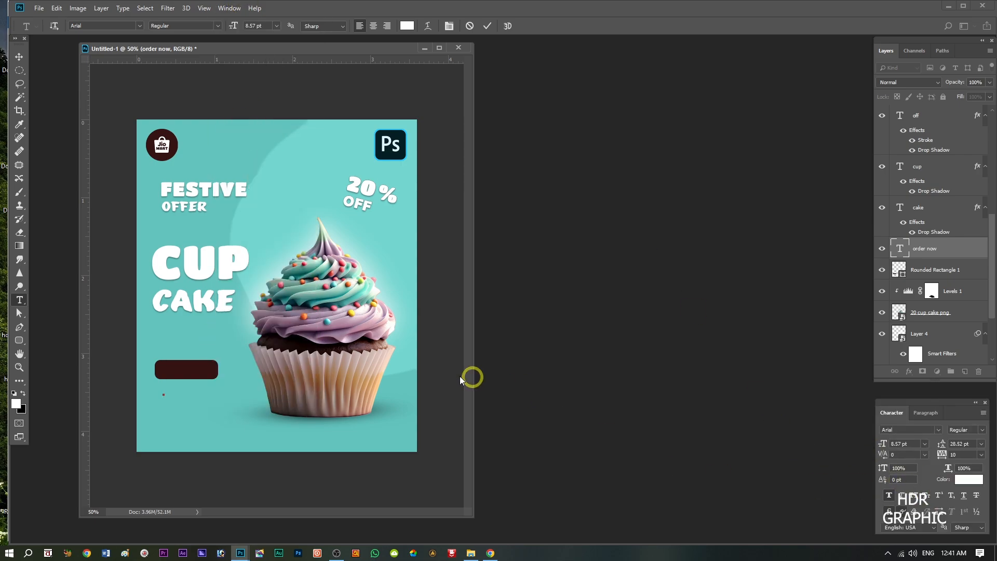
{"action": "type", "text": "ord"}
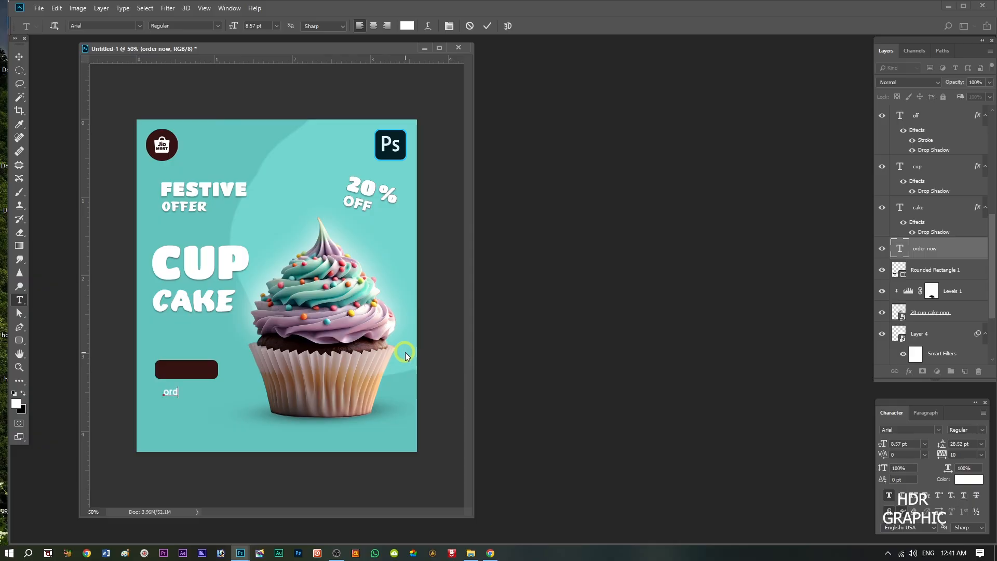
{"action": "type", "text": "er"}
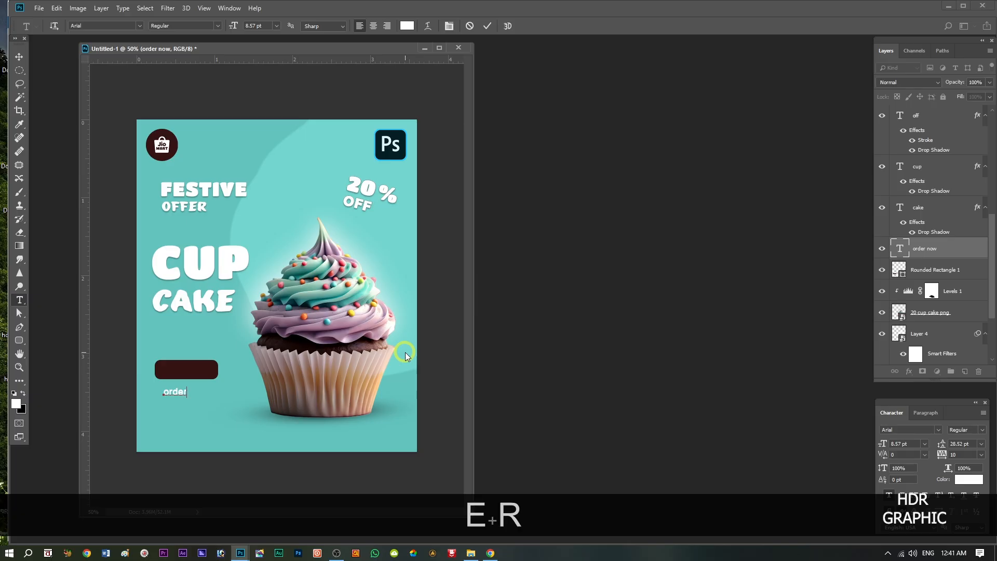
{"action": "type", "text": " now"}
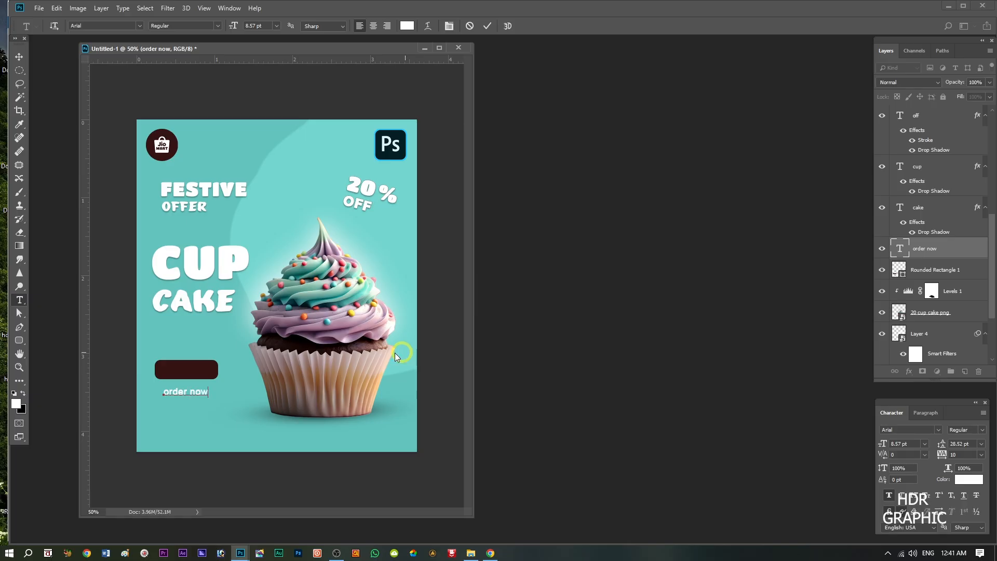
Scale the "order now" text to 112.68% and move it onto the maroon rounded rectangle.
{"action": "left_click", "coordinate": [19, 56]}
{"action": "key", "text": "ctrl"}
{"action": "key", "text": "ctrl+t"}
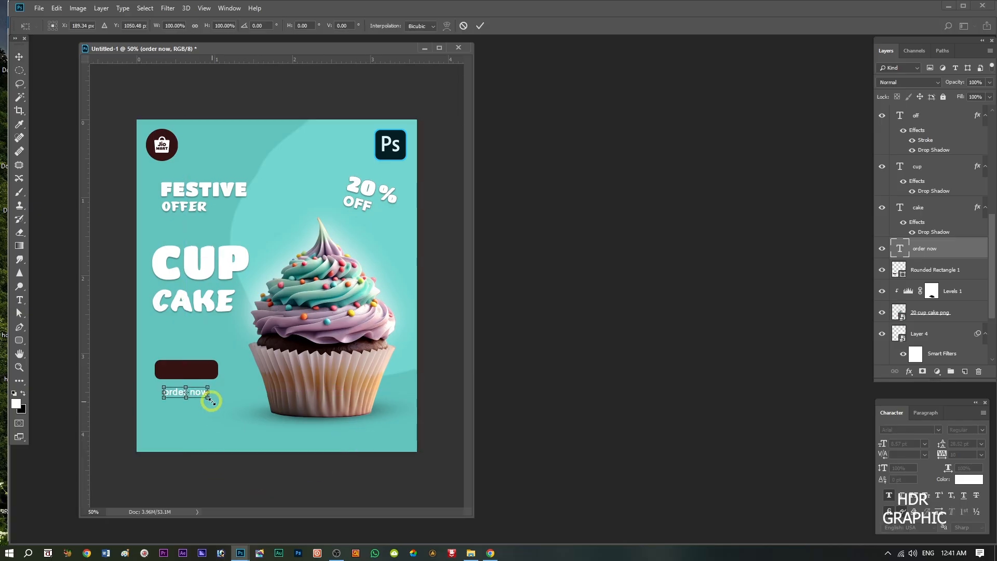
{"action": "left_click_drag", "start_coordinate": [208, 395], "coordinate": [211, 398]}
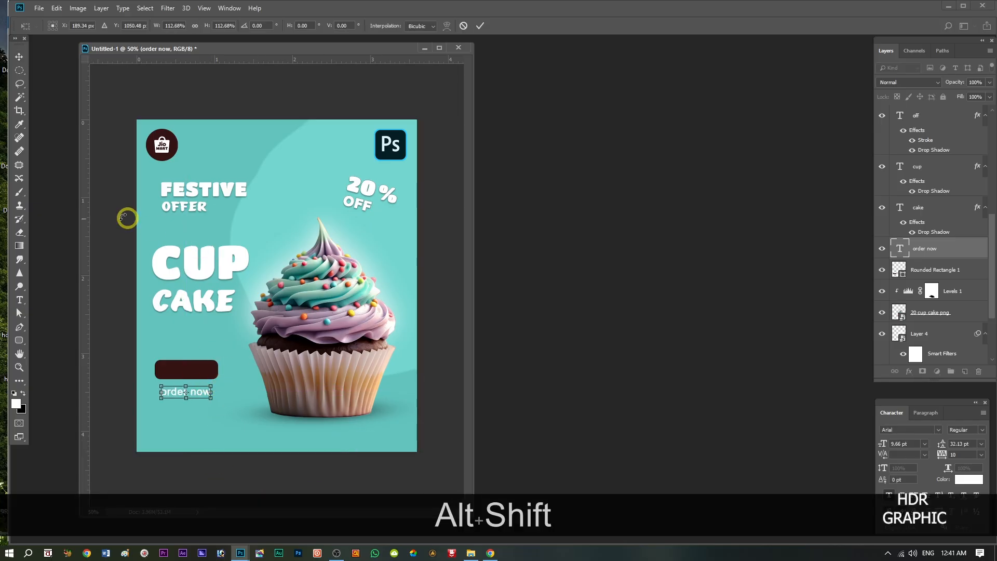
{"action": "left_click", "coordinate": [480, 26]}
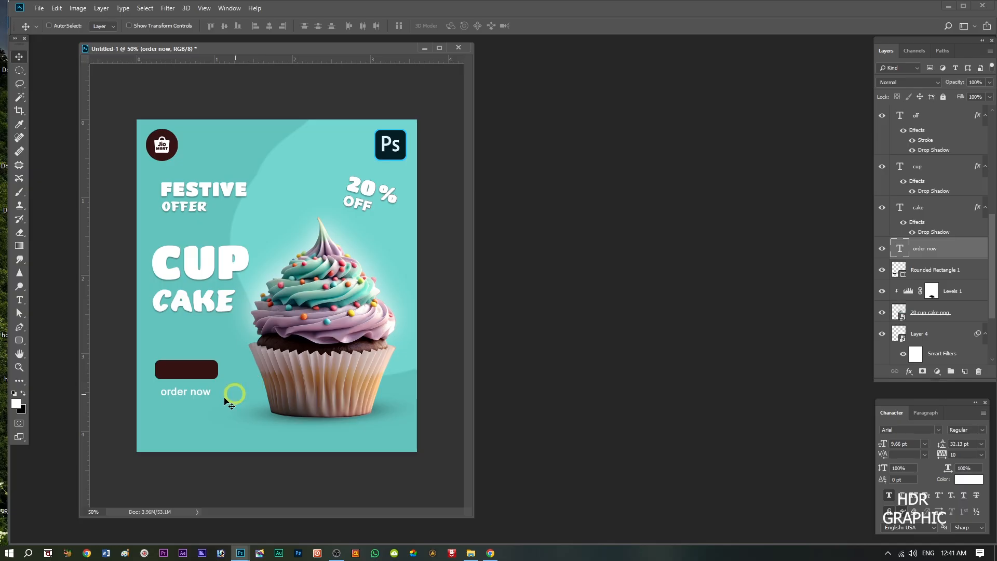
{"action": "left_click_drag", "start_coordinate": [195, 398], "coordinate": [194, 373]}
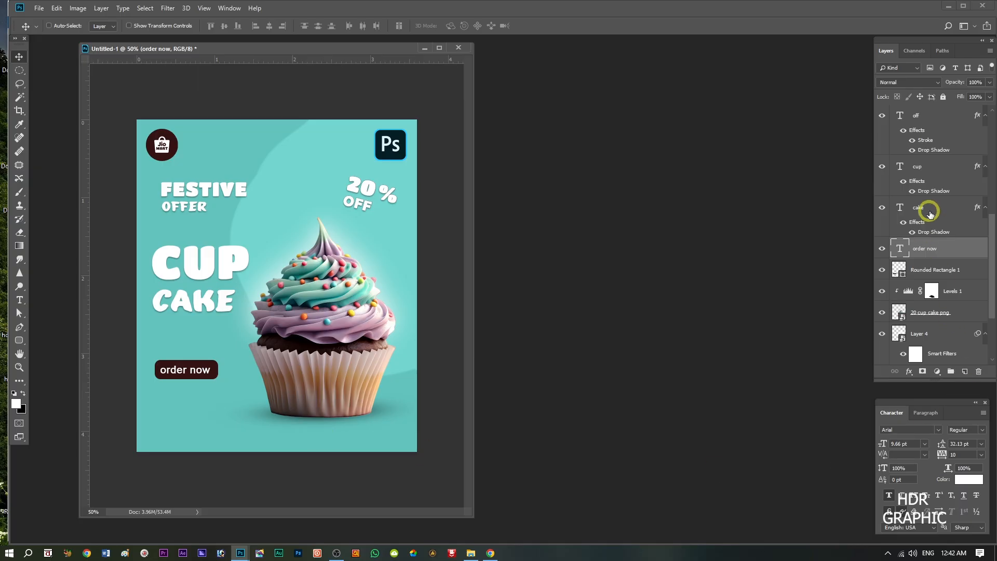
Reduce the rounded rectangle to 92.62% width and lower its height to fit closely around "order now".
{"action": "left_click", "coordinate": [948, 276]}
{"action": "key", "text": "ctrl+t"}
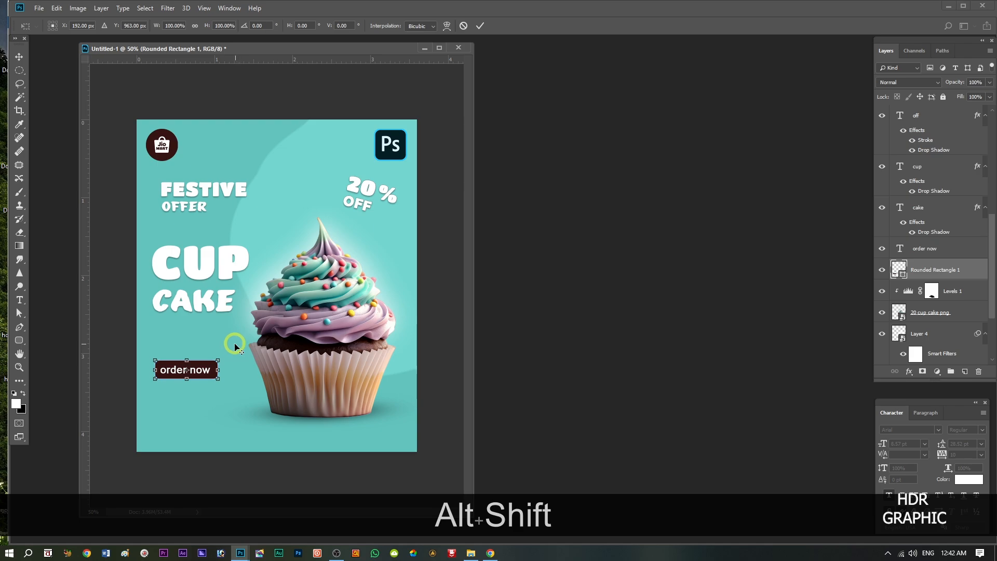
{"action": "left_click_drag", "start_coordinate": [217, 360], "coordinate": [188, 363]}
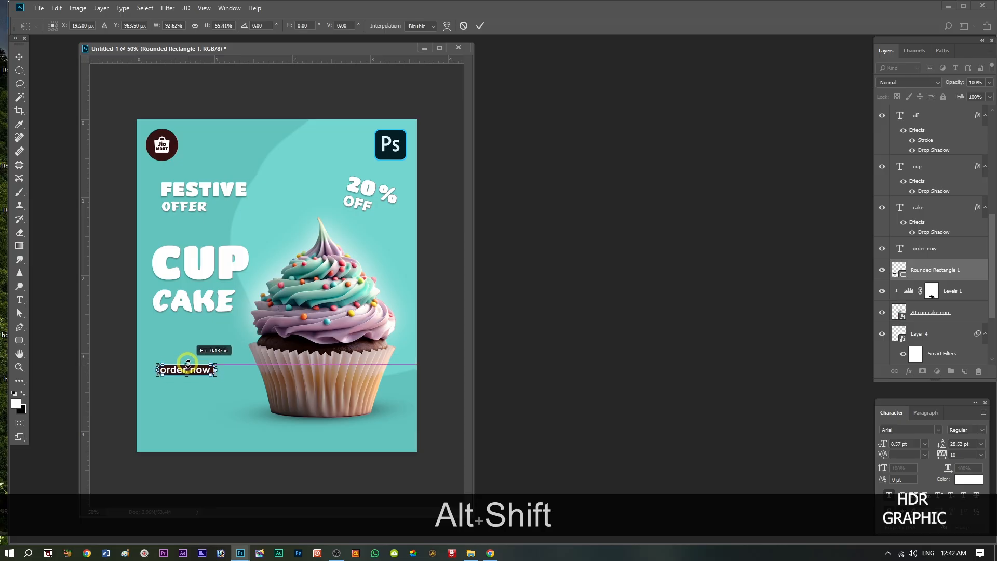
{"action": "key", "text": "Return"}
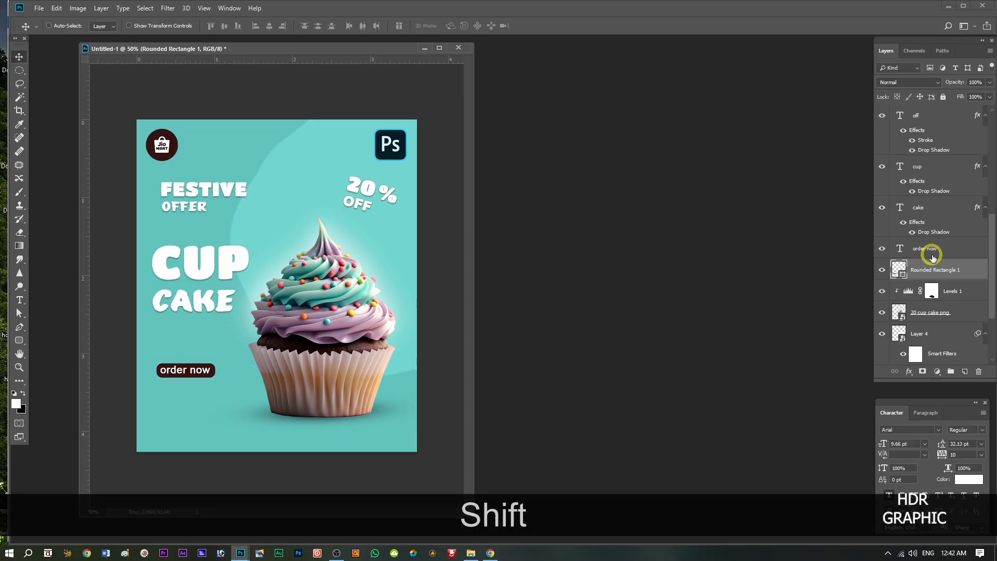
Move the "order now" text and its rounded rectangle straight down together.
{"action": "left_click", "coordinate": [929, 254], "text": "shift"}
{"action": "key", "text": "Down"}
{"action": "key", "text": "Down"}
{"action": "key", "text": "Down"}
{"action": "key", "text": "Down"}
{"action": "key", "text": "Down"}
{"action": "key", "text": "Down"}
{"action": "key", "text": "Down"}
{"action": "key", "text": "Down"}
{"action": "key", "text": "Down"}
{"action": "key", "text": "Down"}
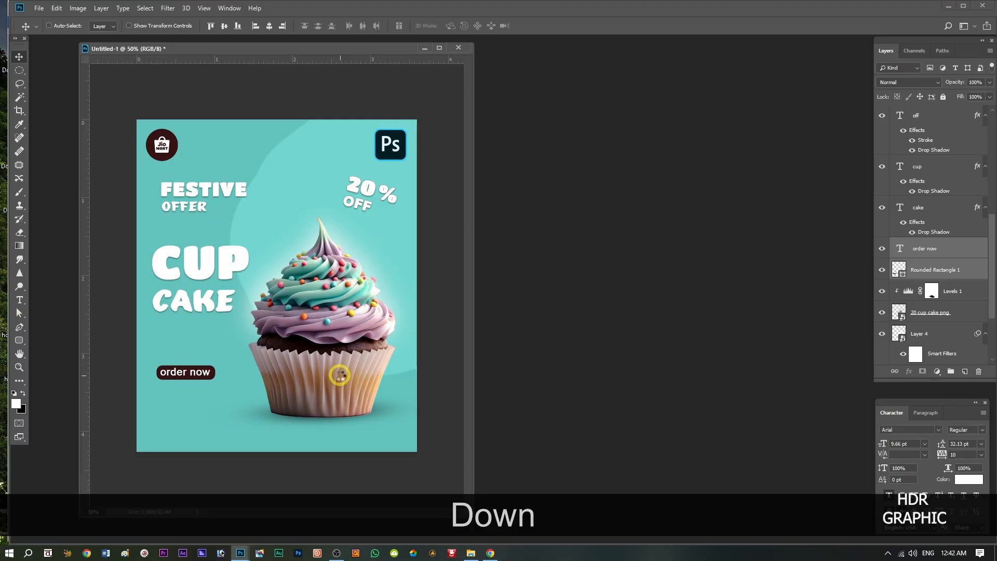
Scale down the "order now" text together with its rectangle and place them near the banner's lower-left corner.
{"action": "key", "text": "ctrl+t"}
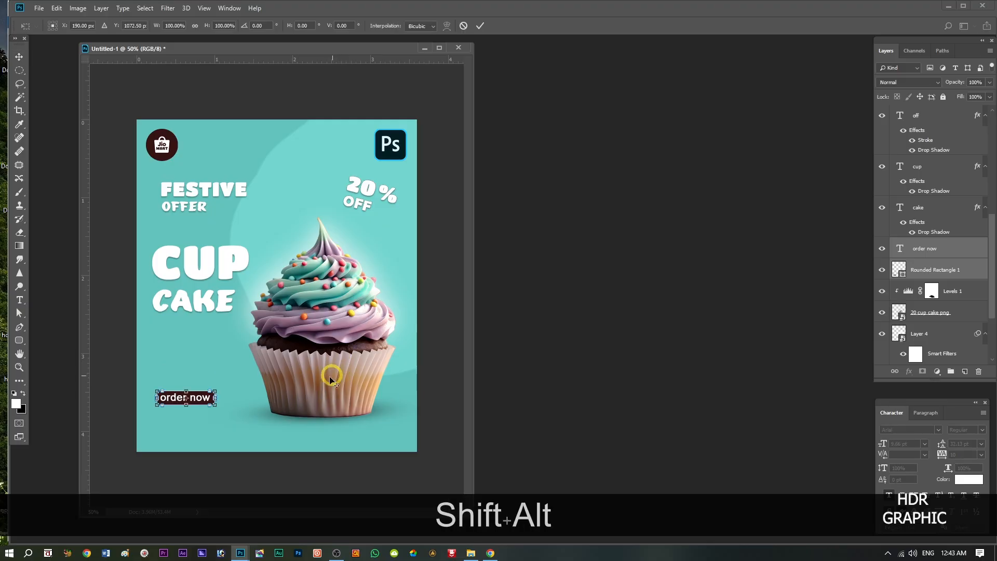
{"action": "left_click_drag", "start_coordinate": [214, 391], "coordinate": [170, 413]}
{"action": "key", "text": "Return"}
Enlarge the "CUP" and "CAKE" text layers together slightly and shift them a little down and to the right.
{"action": "left_click", "coordinate": [934, 169]}
{"action": "key", "text": "ctrl"}
{"action": "left_click", "coordinate": [944, 212], "text": "ctrl"}
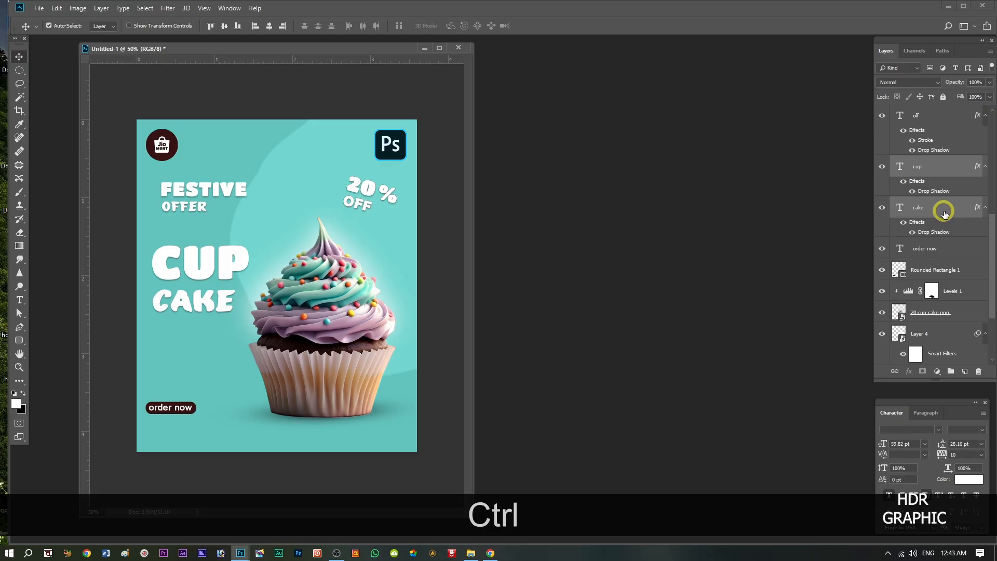
{"action": "key", "text": "ctrl+t"}
{"action": "key", "text": "alt+shift"}
{"action": "left_click_drag", "start_coordinate": [247, 245], "coordinate": [251, 243]}
{"action": "left_click_drag", "start_coordinate": [204, 294], "coordinate": [206, 297]}
{"action": "left_click", "coordinate": [460, 207]}
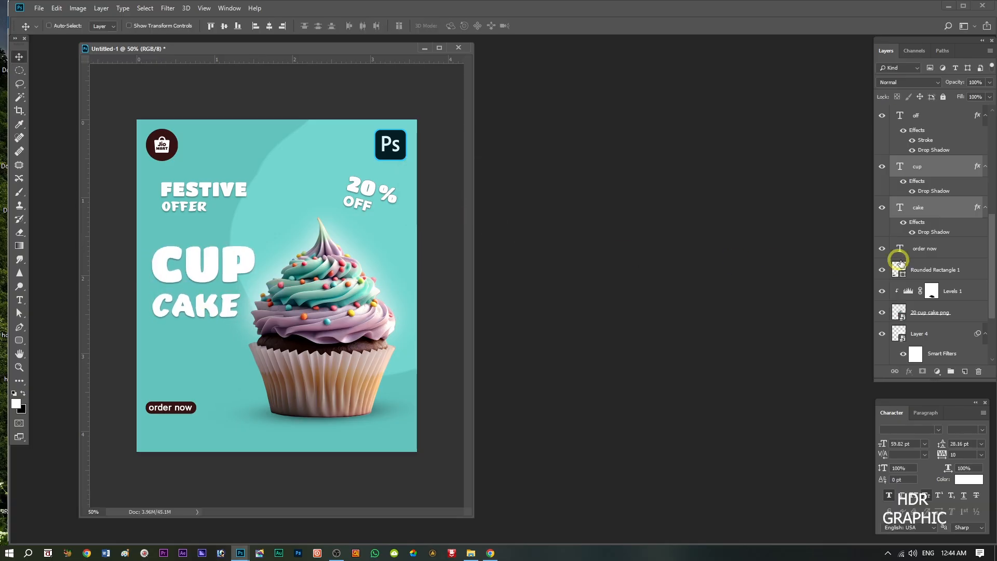
Enlarge the "20", "%" and "OFF" text layers together and move them slightly down below the Photoshop logo.
{"action": "left_click_drag", "start_coordinate": [990, 229], "coordinate": [986, 188]}
{"action": "left_click", "coordinate": [934, 125]}
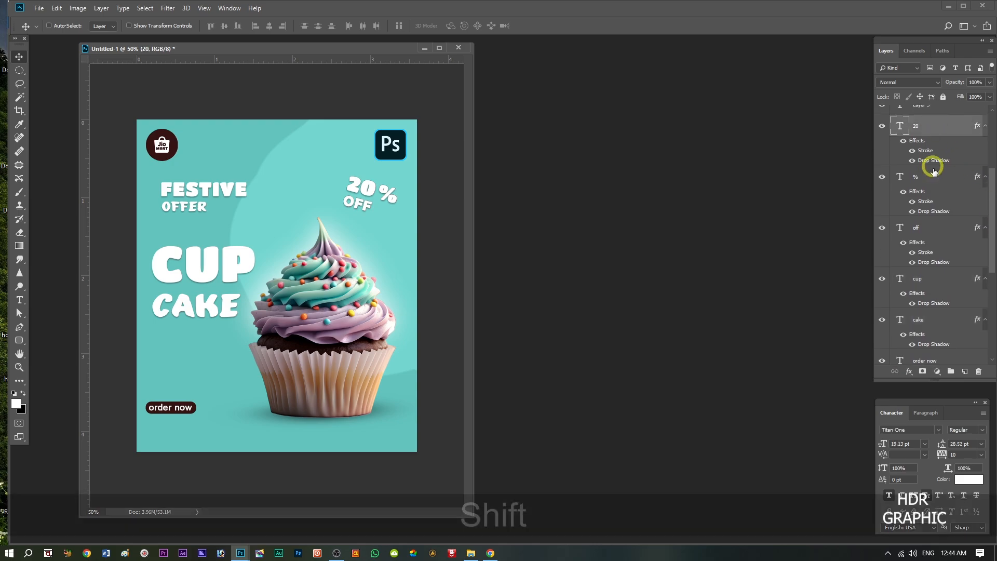
{"action": "left_click", "coordinate": [935, 232], "text": "shift"}
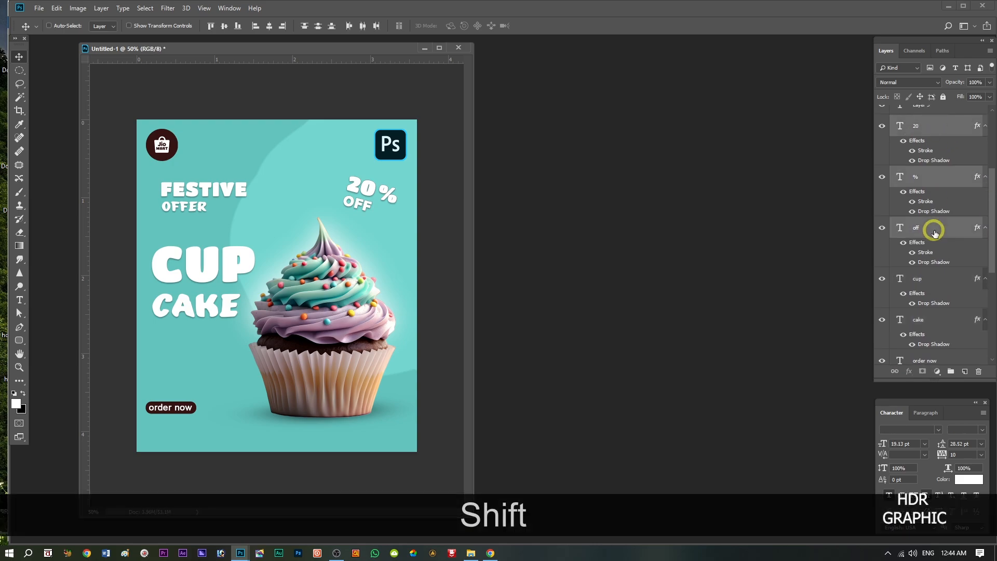
{"action": "key", "text": "ctrl+t"}
{"action": "key", "text": "alt+shift"}
{"action": "left_click_drag", "start_coordinate": [398, 175], "coordinate": [377, 201]}
{"action": "key", "text": "Return"}
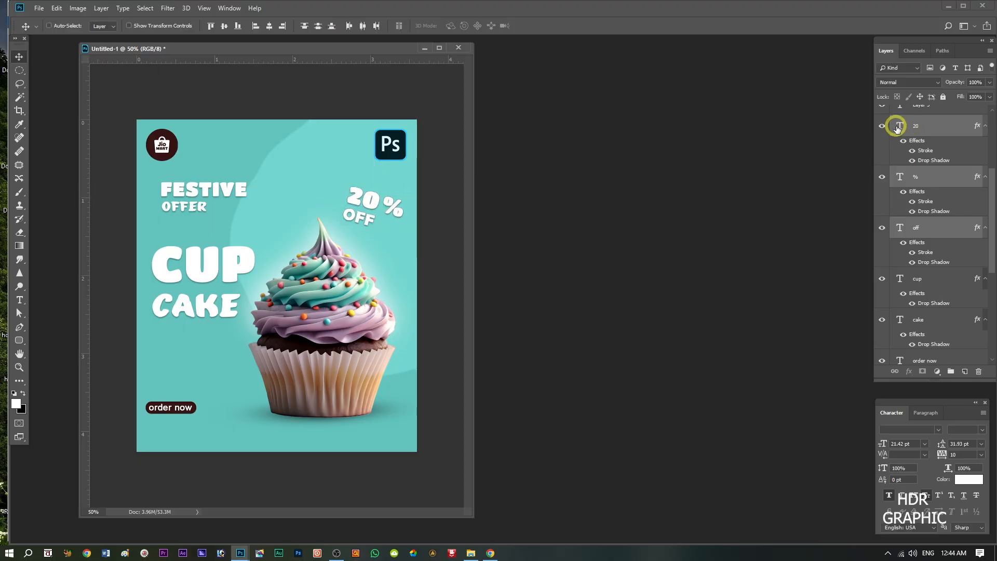
Change the discount number from "20" to "30".
{"action": "double_click", "coordinate": [897, 128]}
{"action": "left_click", "coordinate": [364, 198]}
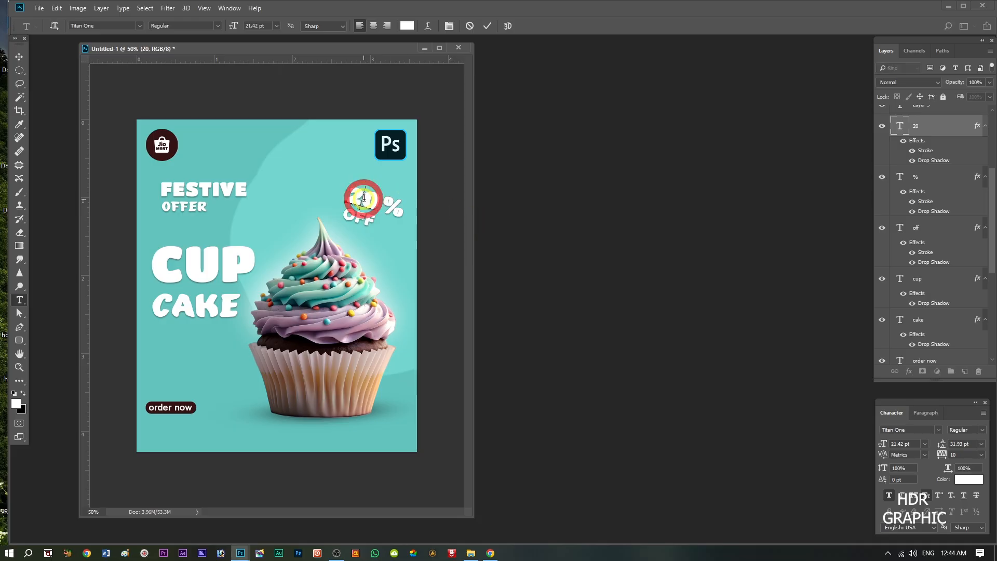
{"action": "key", "text": "BackSpace"}
{"action": "type", "text": "3"}
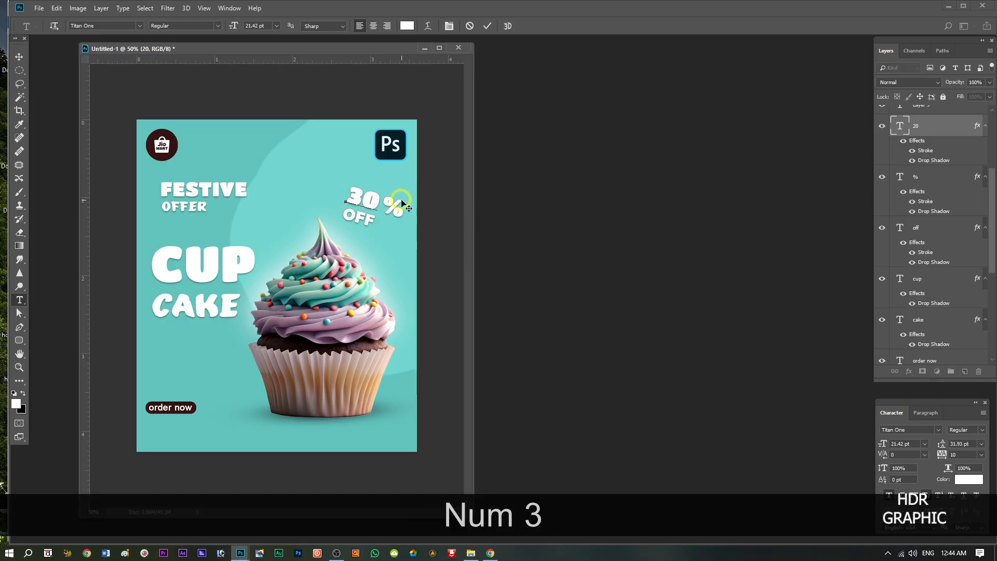
Enlarge the "FESTIVE" and "OFFER" text together and line up their left edge with "CUP".
{"action": "scroll", "coordinate": [929, 155], "scroll_direction": "up", "scroll_amount": 3}
{"action": "left_click", "coordinate": [927, 157]}
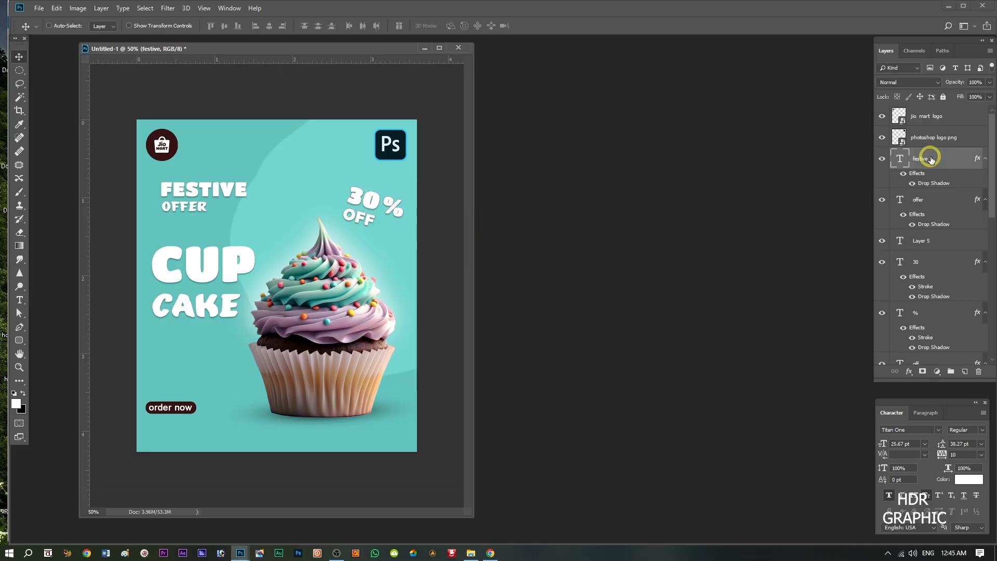
{"action": "left_click", "coordinate": [927, 204], "text": "ctrl"}
{"action": "key", "text": "ctrl+t"}
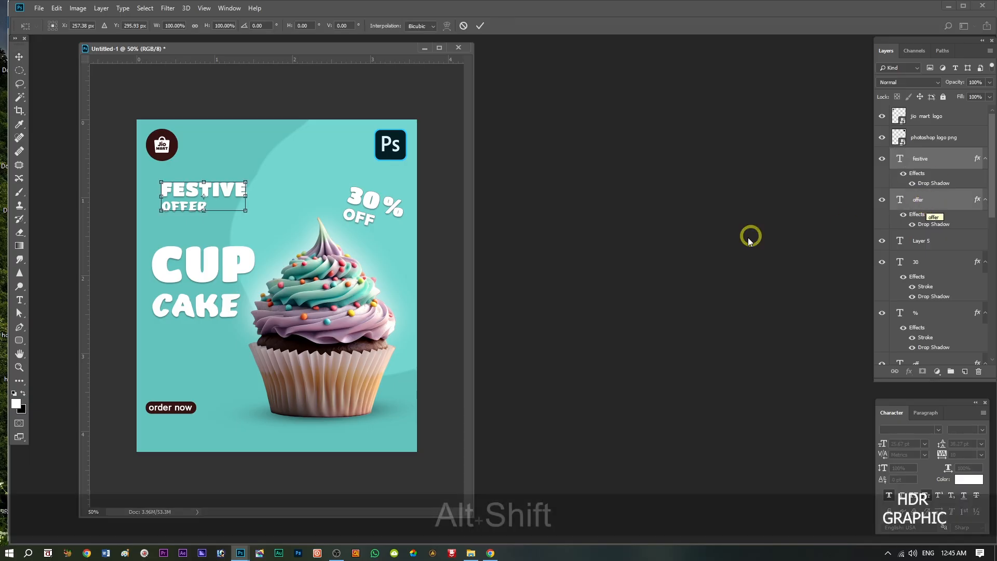
{"action": "left_click_drag", "start_coordinate": [242, 184], "coordinate": [192, 199]}
{"action": "key", "text": "Return"}
Move the "order now" text and its rounded rectangle right to line up with the left edge of the headings.
{"action": "scroll", "coordinate": [952, 290], "scroll_direction": "down", "scroll_amount": 5}
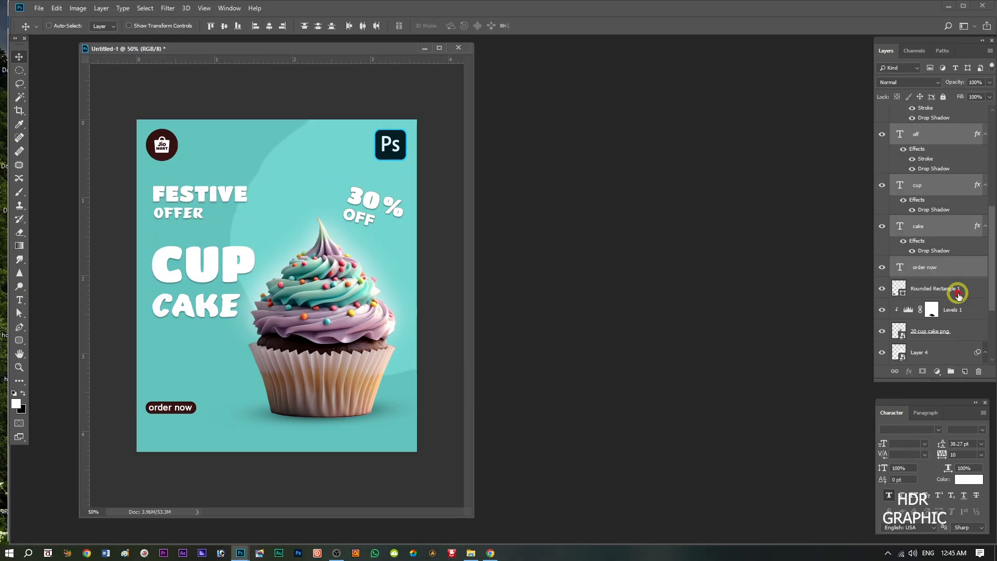
{"action": "left_click", "coordinate": [952, 287]}
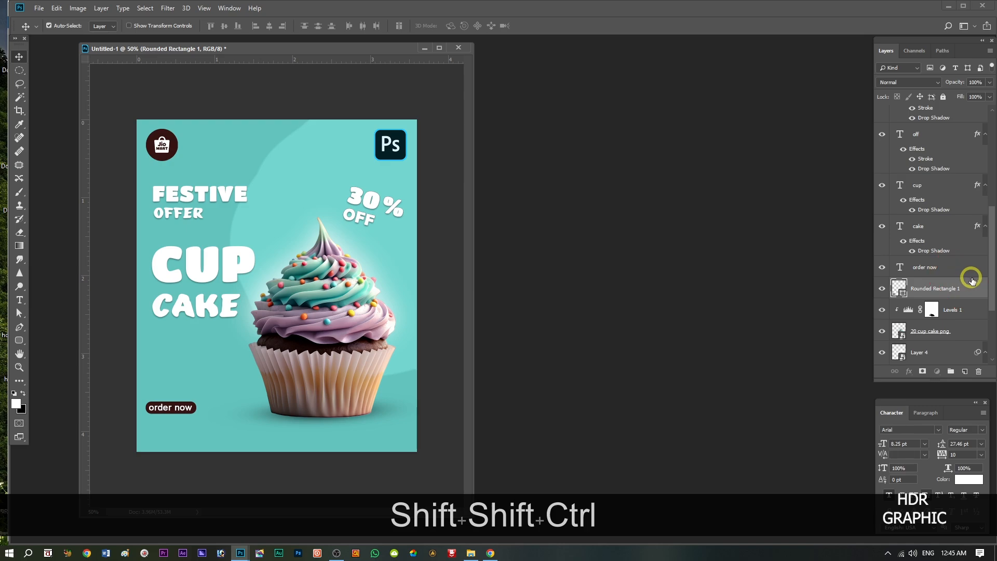
{"action": "left_click", "coordinate": [966, 269], "text": "ctrl"}
{"action": "mouse_move", "coordinate": [175, 409]}
{"action": "left_mouse_down"}
{"action": "mouse_move", "coordinate": [192, 411]}
{"action": "mouse_move", "coordinate": [191, 423]}
{"action": "mouse_move", "coordinate": [182, 407]}
{"action": "left_mouse_up"}
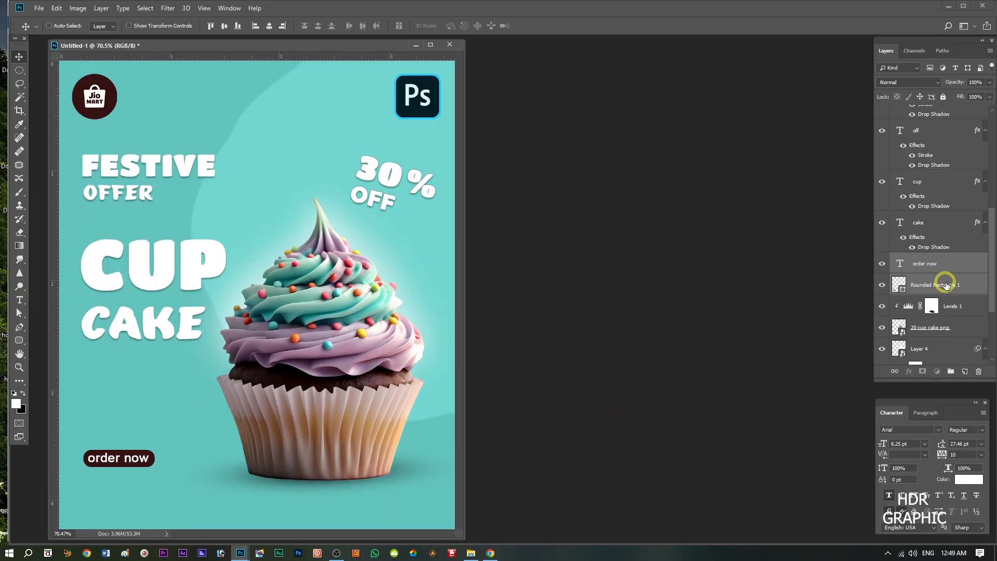
Add a 1 px outside stroke in near-white #fffefe at 44% opacity to the button's rounded rectangle.
{"action": "left_click", "coordinate": [946, 285]}
{"action": "left_click", "coordinate": [921, 371]}
{"action": "left_click", "coordinate": [908, 370]}
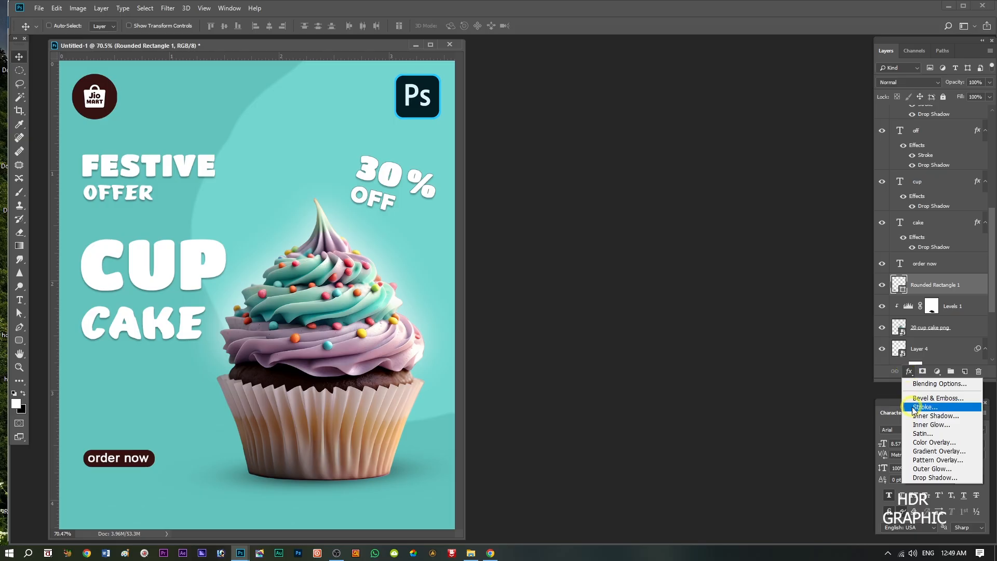
{"action": "left_click", "coordinate": [916, 411]}
{"action": "left_click", "coordinate": [618, 246]}
{"action": "left_click", "coordinate": [515, 245]}
{"action": "left_click_drag", "start_coordinate": [515, 245], "coordinate": [482, 241]}
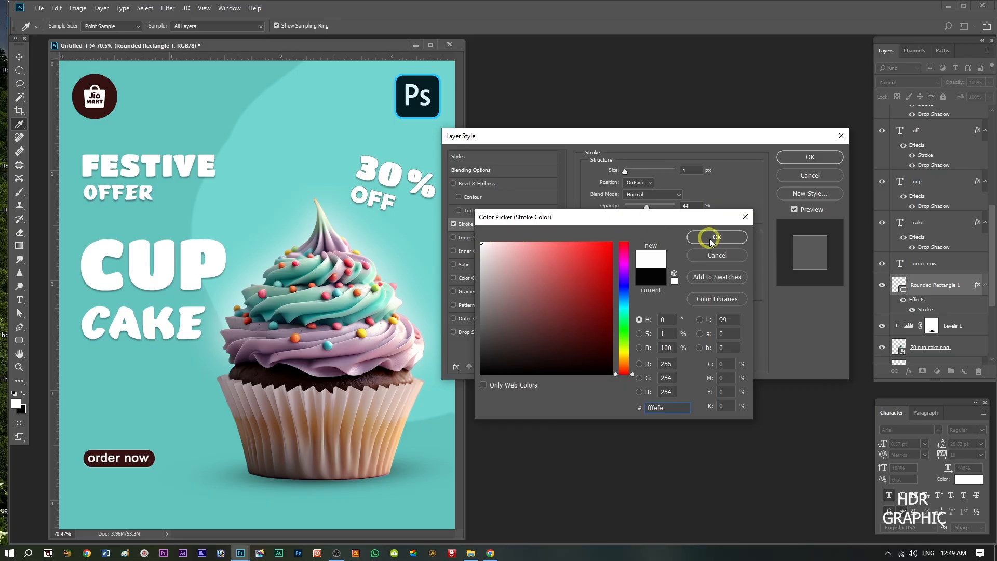
{"action": "left_click", "coordinate": [695, 237]}
{"action": "left_click", "coordinate": [625, 174]}
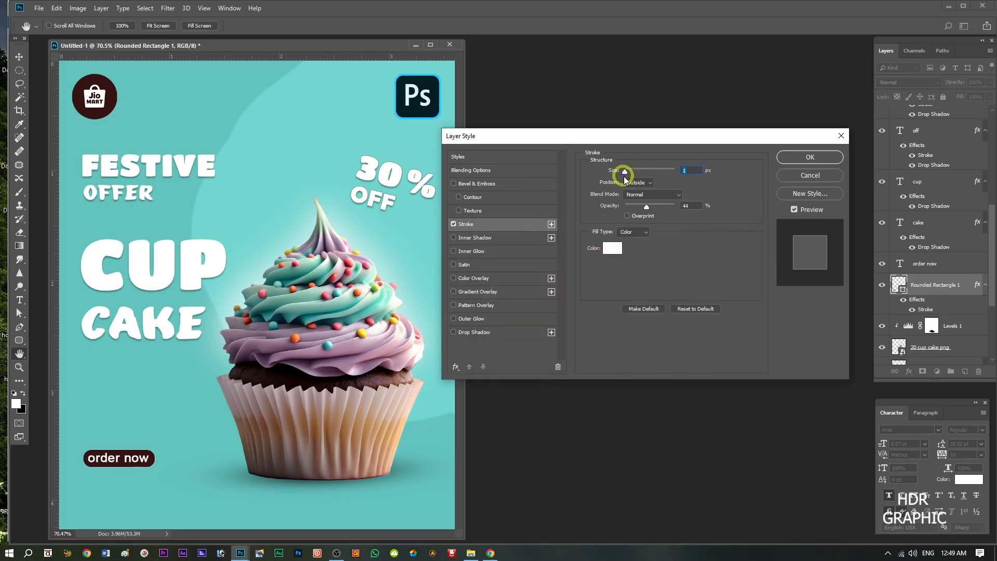
{"action": "left_click_drag", "start_coordinate": [627, 173], "coordinate": [624, 173]}
{"action": "left_click", "coordinate": [805, 158]}
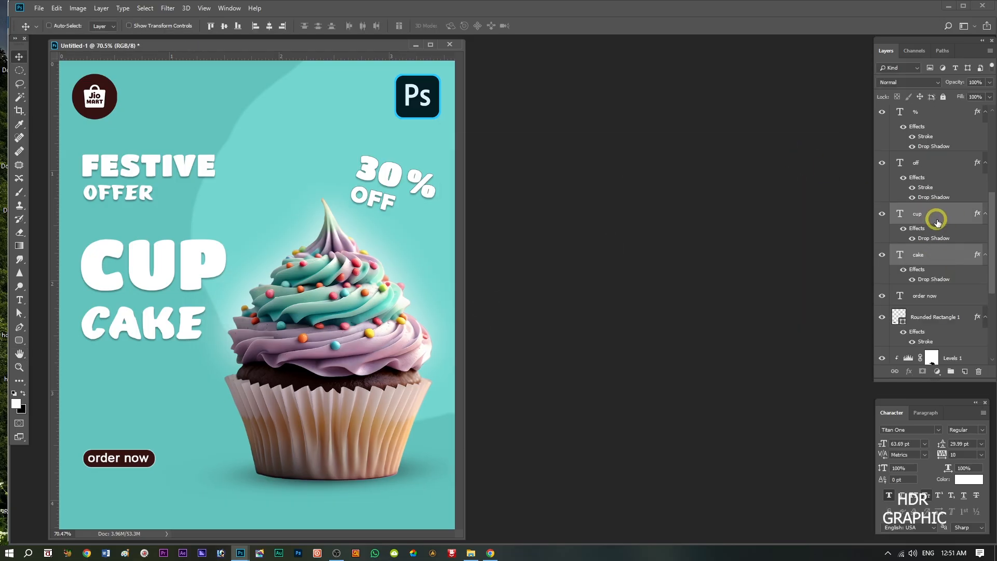
Scale the "CUP" text to 82.12% width and 91.07% height about its centre.
{"action": "left_click", "coordinate": [937, 220]}
{"action": "key", "text": "ctrl+t"}
{"action": "key", "text": "alt+shift"}
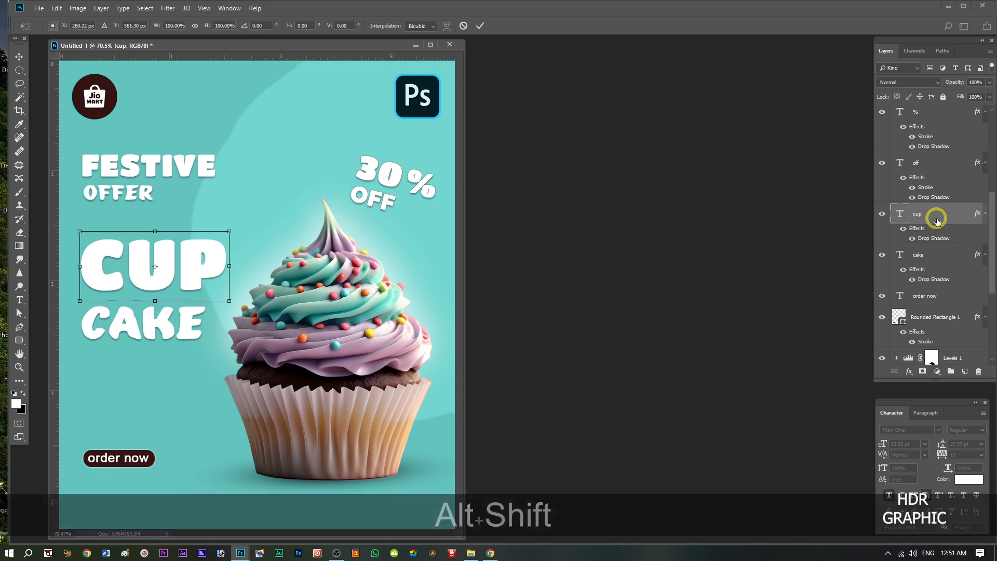
{"action": "left_click_drag", "start_coordinate": [228, 232], "coordinate": [218, 267]}
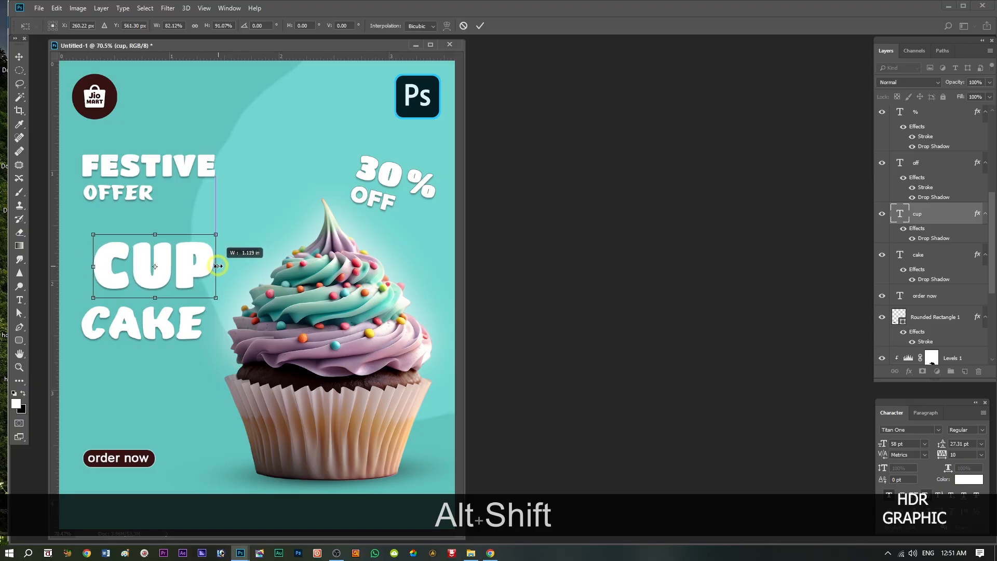
{"action": "left_click", "coordinate": [478, 25]}
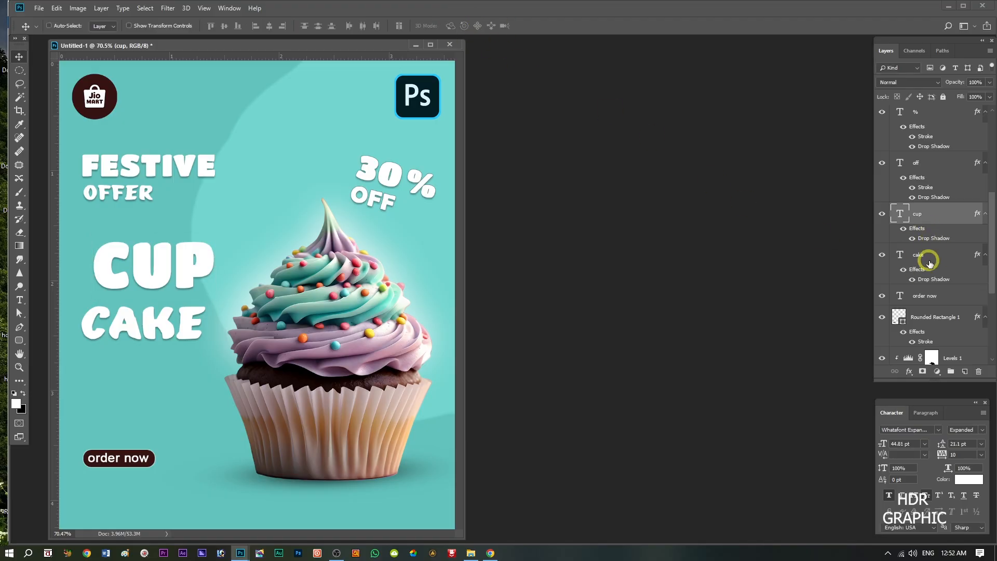
Scale the "CAKE" text to 117.25% width and 139.31% height, placing it slightly further right beneath "CUP".
{"action": "left_click", "coordinate": [930, 264]}
{"action": "key", "text": "ctrl+t"}
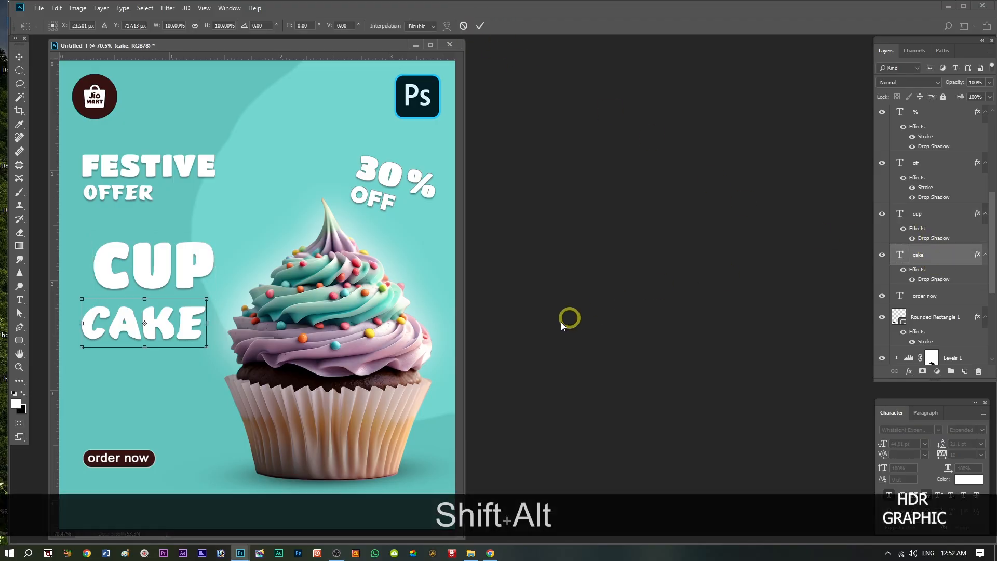
{"action": "left_click_drag", "start_coordinate": [208, 297], "coordinate": [217, 294]}
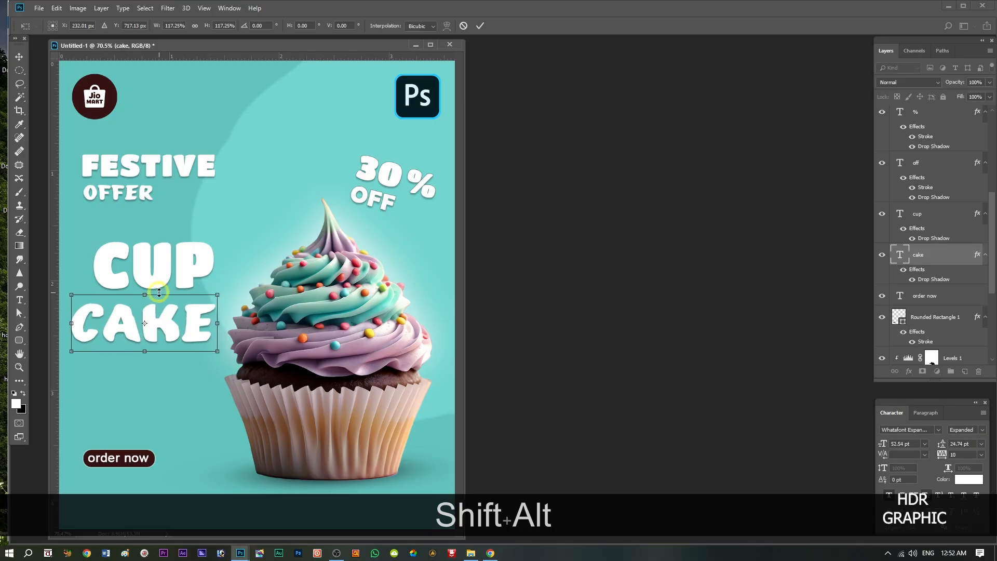
{"action": "left_click_drag", "start_coordinate": [146, 293], "coordinate": [182, 312]}
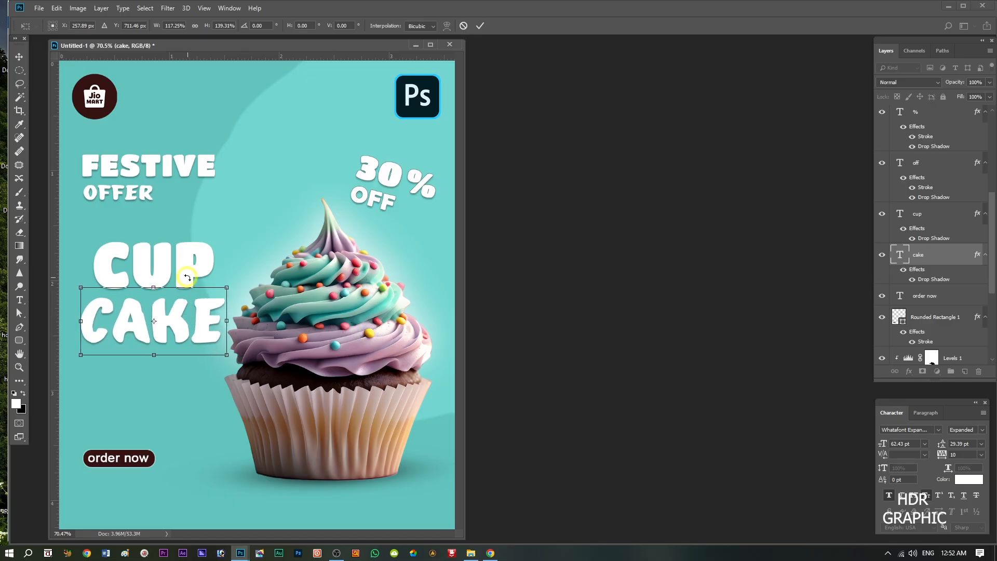
{"action": "left_click", "coordinate": [18, 56]}
{"action": "left_click", "coordinate": [470, 217]}
Move the "CUP" text left to line up with the start of "CAKE" and scale it to 103.03% about its centre.
{"action": "mouse_move", "coordinate": [162, 276]}
{"action": "left_mouse_down"}
{"action": "mouse_move", "coordinate": [145, 280]}
{"action": "mouse_move", "coordinate": [154, 263]}
{"action": "left_mouse_up"}
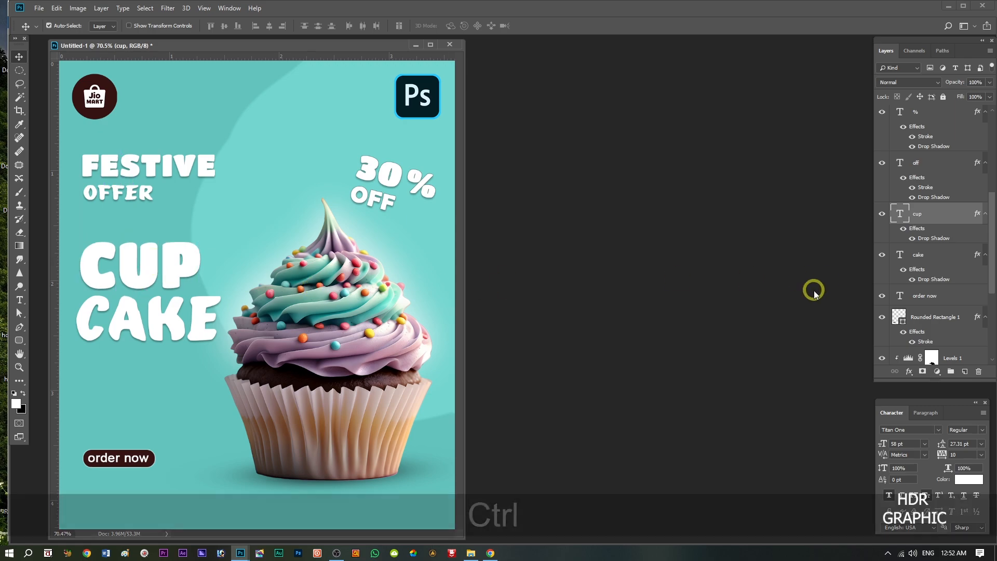
{"action": "key", "text": "ctrl+t"}
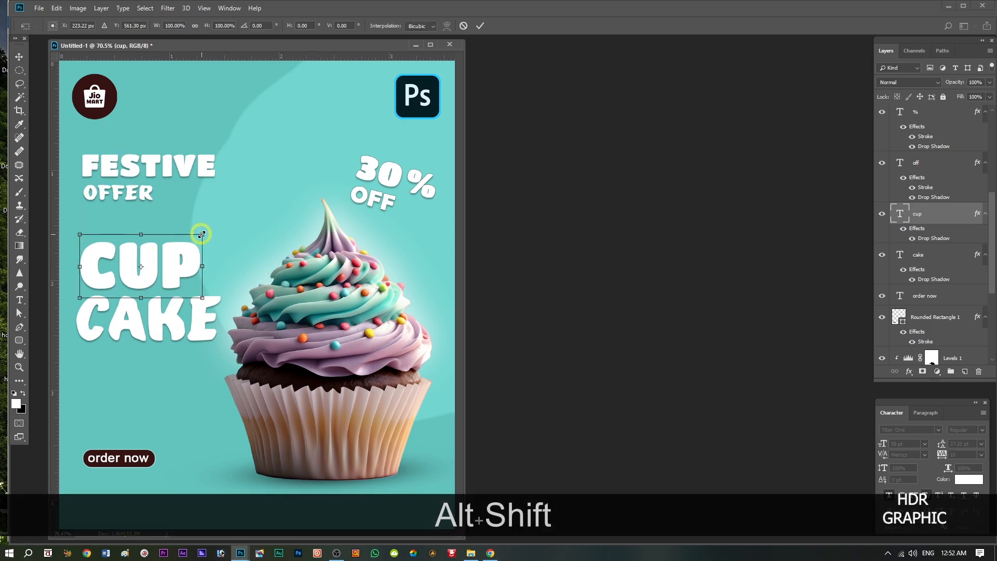
{"action": "left_click_drag", "start_coordinate": [202, 235], "coordinate": [203, 233]}
{"action": "left_click", "coordinate": [18, 56]}
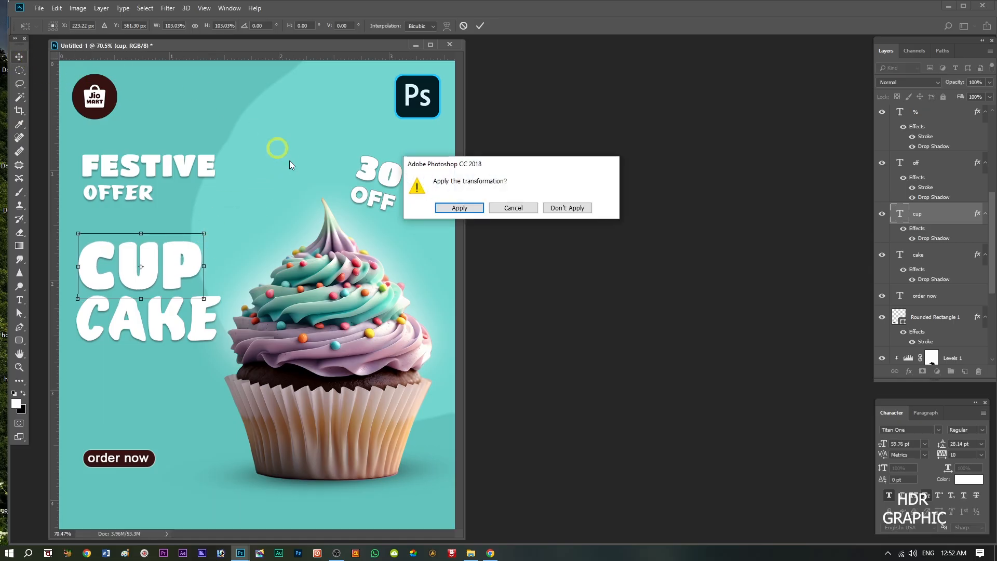
{"action": "left_click", "coordinate": [459, 208]}
Scale the "CAKE" text to 97.59% width and 99.31% height and position it close beneath "CUP".
{"action": "left_click", "coordinate": [897, 263]}
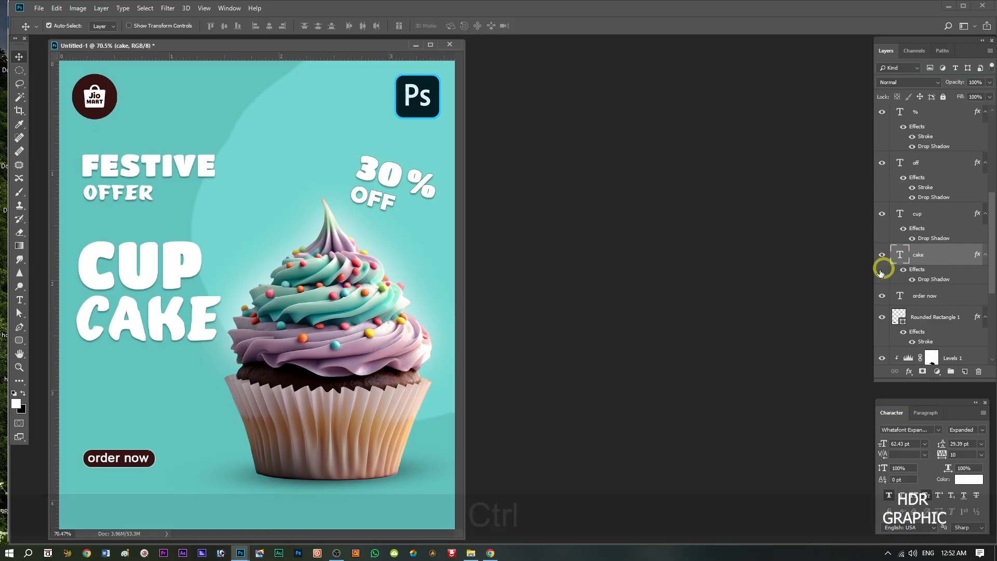
{"action": "key", "text": "ctrl+t"}
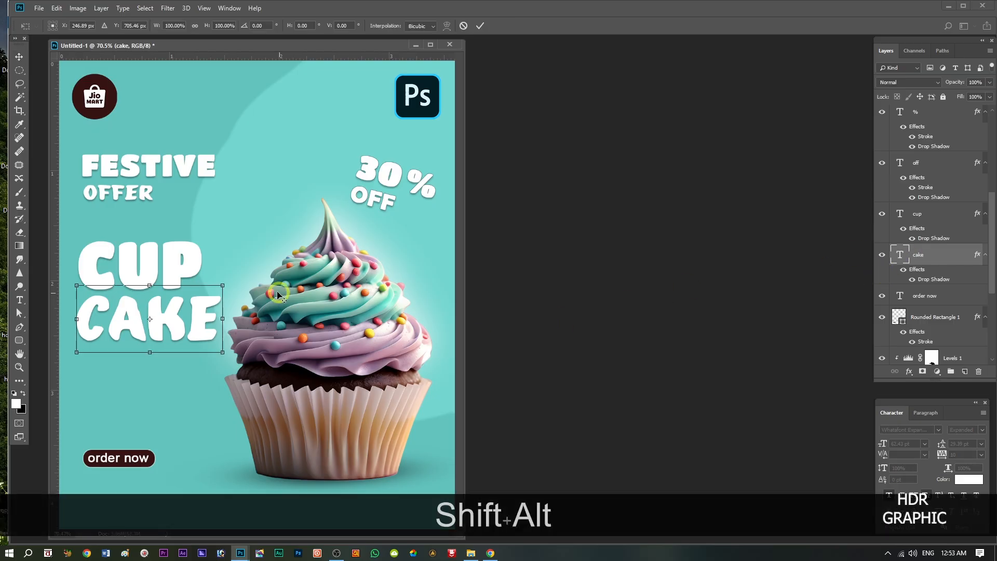
{"action": "mouse_move", "coordinate": [223, 284]}
{"action": "left_mouse_down"}
{"action": "mouse_move", "coordinate": [223, 317]}
{"action": "mouse_move", "coordinate": [230, 281]}
{"action": "left_mouse_up"}
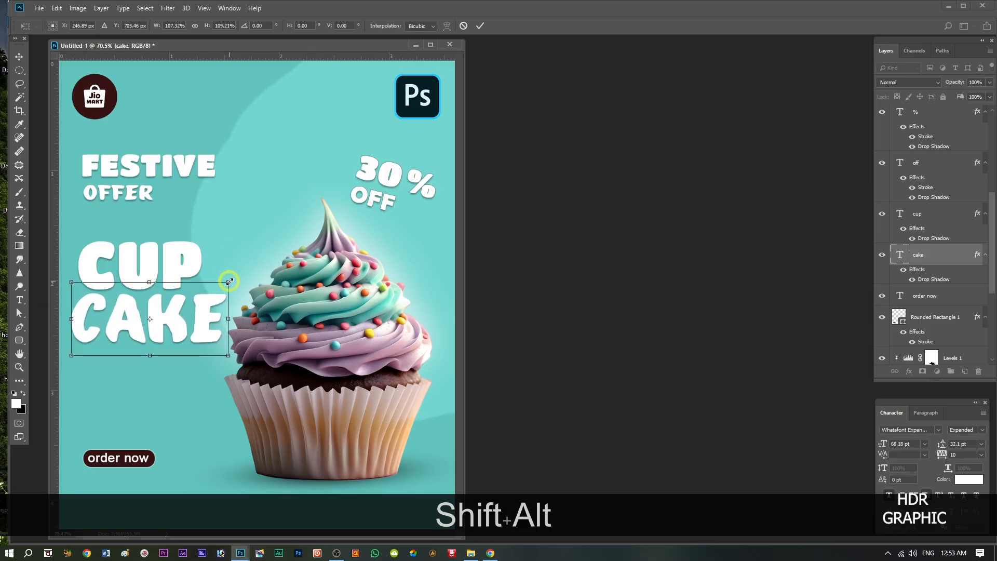
{"action": "left_click_drag", "start_coordinate": [175, 326], "coordinate": [177, 330]}
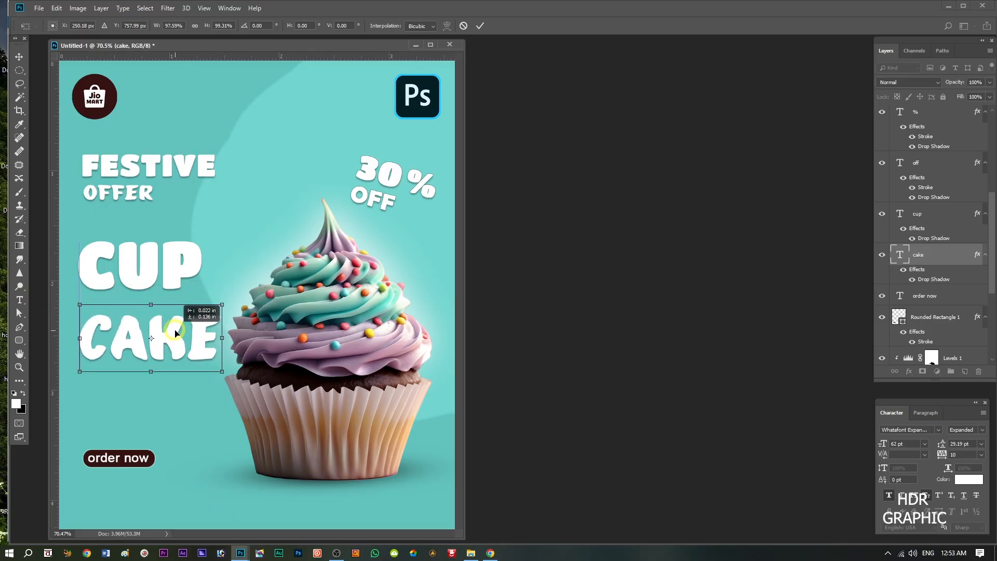
{"action": "left_click_drag", "start_coordinate": [177, 337], "coordinate": [177, 317]}
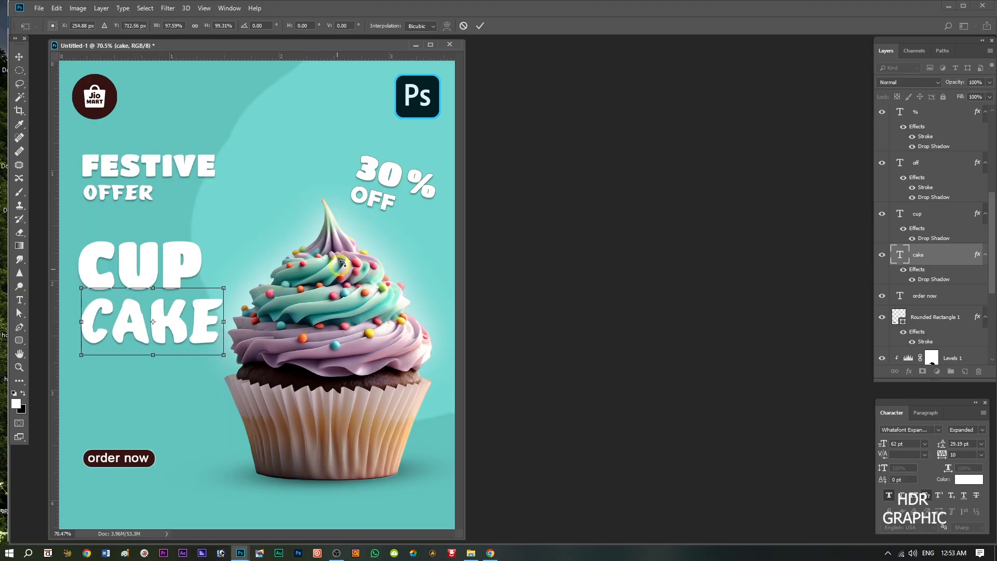
{"action": "left_click", "coordinate": [19, 56]}
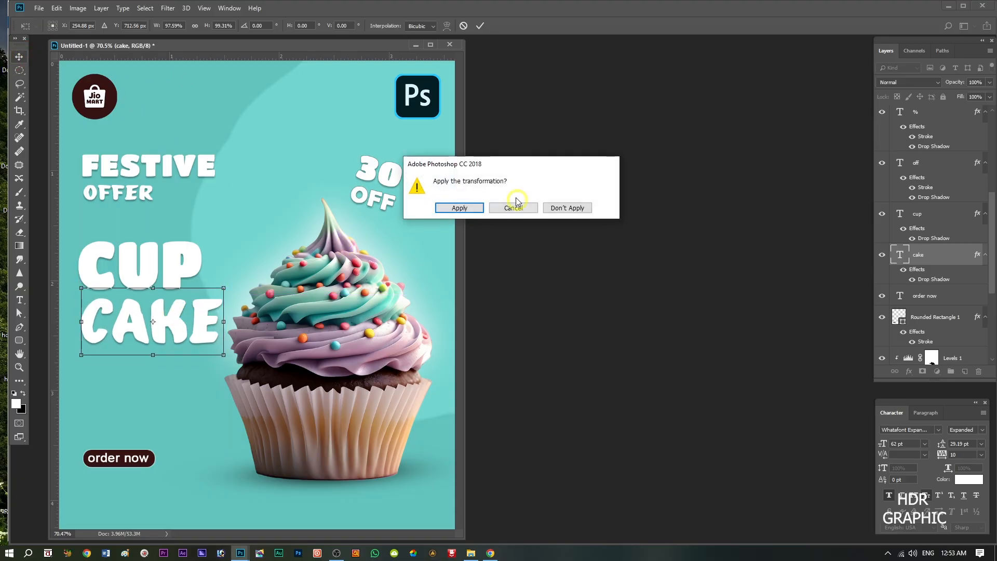
{"action": "left_click", "coordinate": [478, 210]}
Nudge the "CAKE", "FESTIVE" and "OFFER" text left to align with "CUP" along a temporary vertical guide, removing the guide when done.
{"action": "left_click_drag", "start_coordinate": [55, 309], "coordinate": [76, 309]}
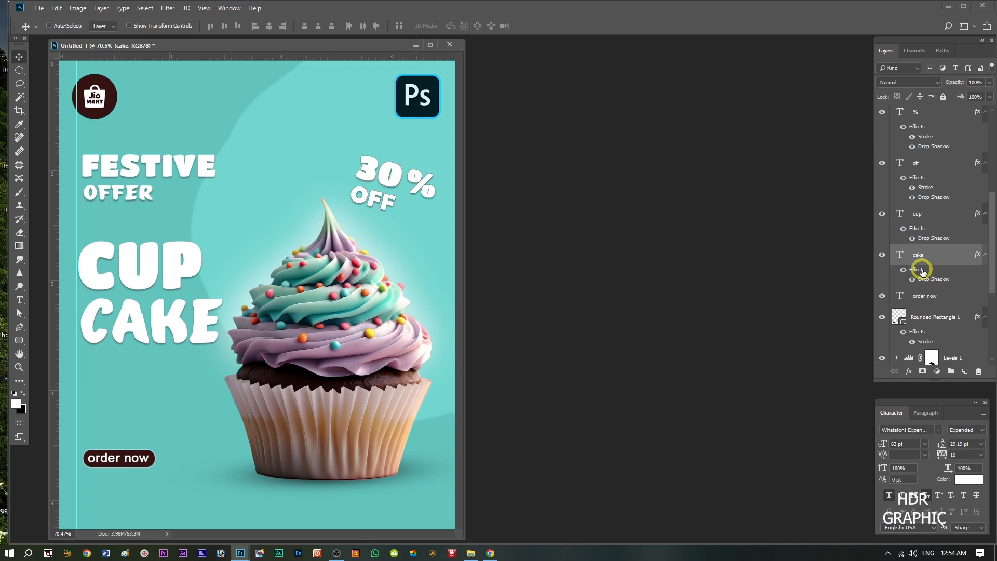
{"action": "left_click", "coordinate": [917, 269]}
{"action": "key", "text": "Left"}
{"action": "key", "text": "Left"}
{"action": "key", "text": "Left"}
{"action": "key", "text": "Left"}
{"action": "key", "text": "Left"}
{"action": "key", "text": "Left"}
{"action": "key", "text": "Left"}
{"action": "key", "text": "Left"}
{"action": "key", "text": "Left"}
{"action": "key", "text": "Left"}
{"action": "key", "text": "Left"}
{"action": "key", "text": "Left"}
{"action": "key", "text": "Left"}
{"action": "key", "text": "Left"}
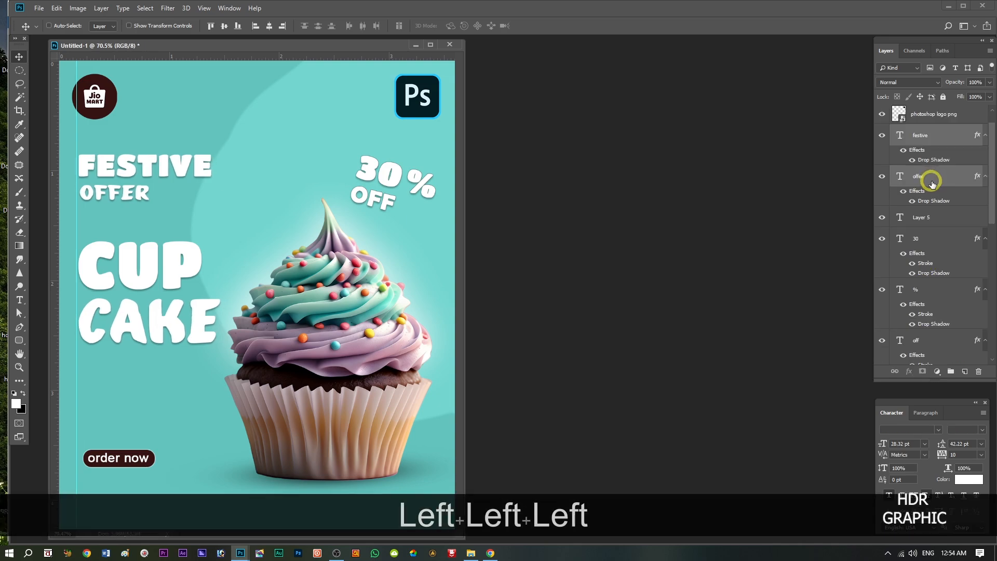
{"action": "left_click", "coordinate": [931, 182]}
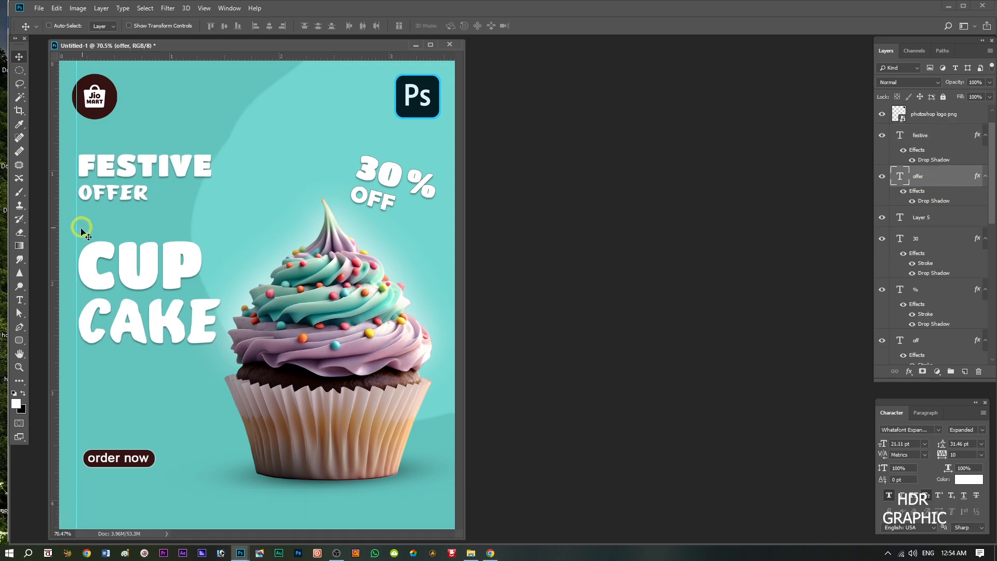
{"action": "left_click_drag", "start_coordinate": [76, 229], "coordinate": [590, 227]}
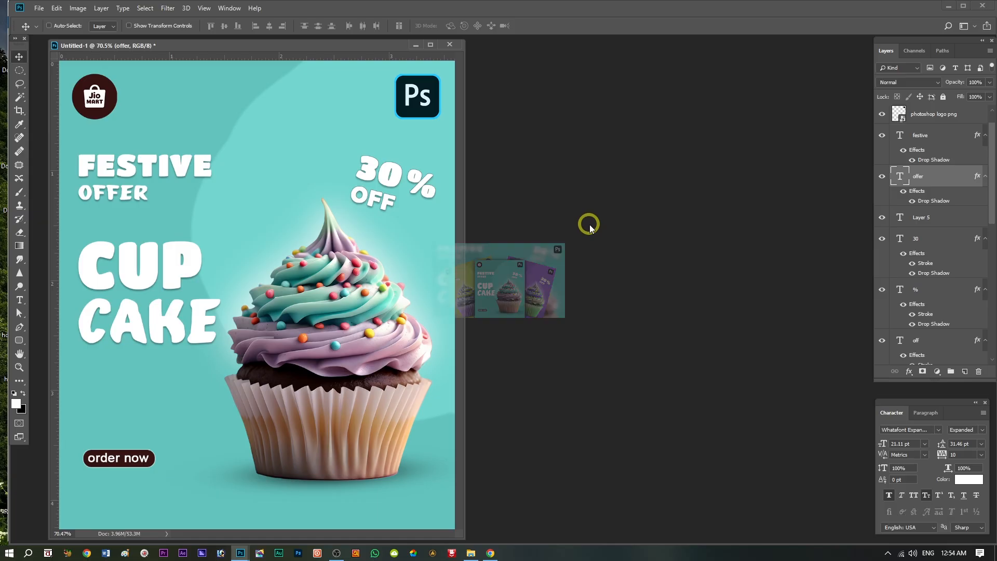